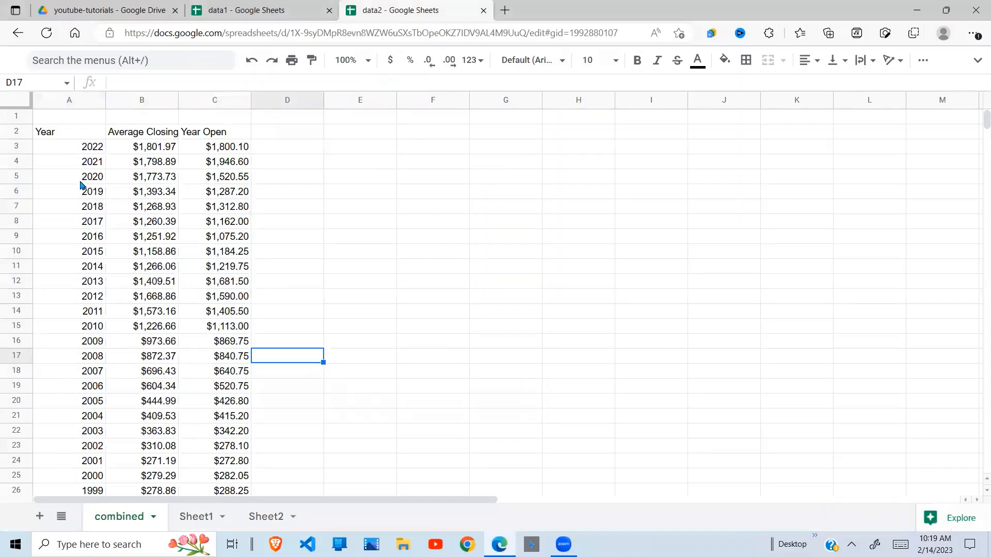
- Delete the formula in cell A2 of the combined sheet to clear the merged table
click(71, 137)
key(Delete)
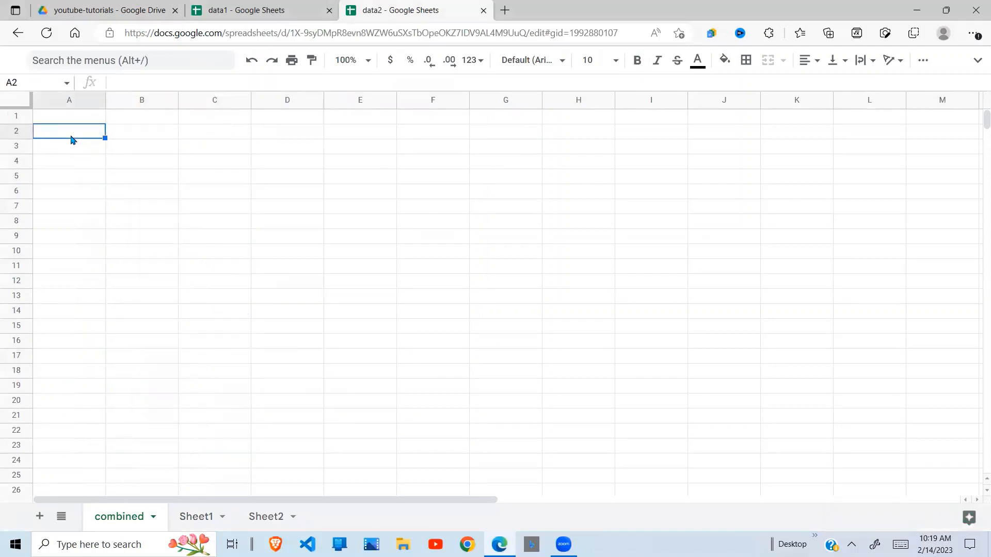
- Examine the yearly price tables on Sheet1 and Sheet2, checking the first and last years in each
click(201, 517)
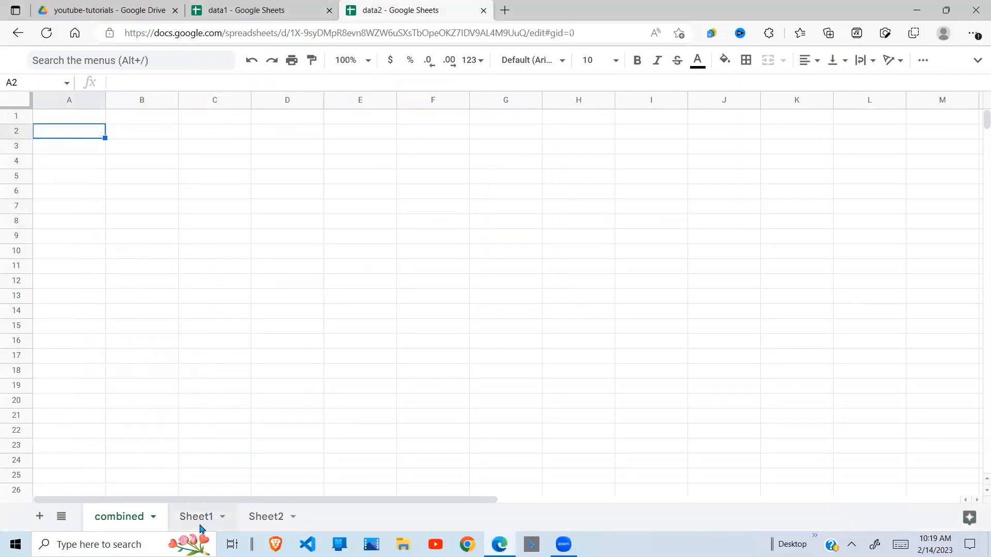
click(258, 312)
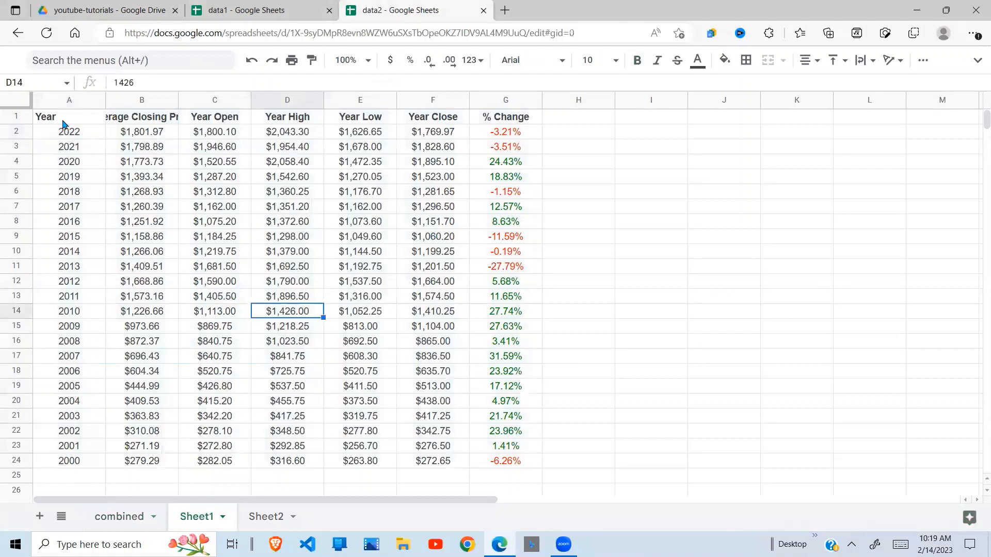
drag(63, 119, 486, 459)
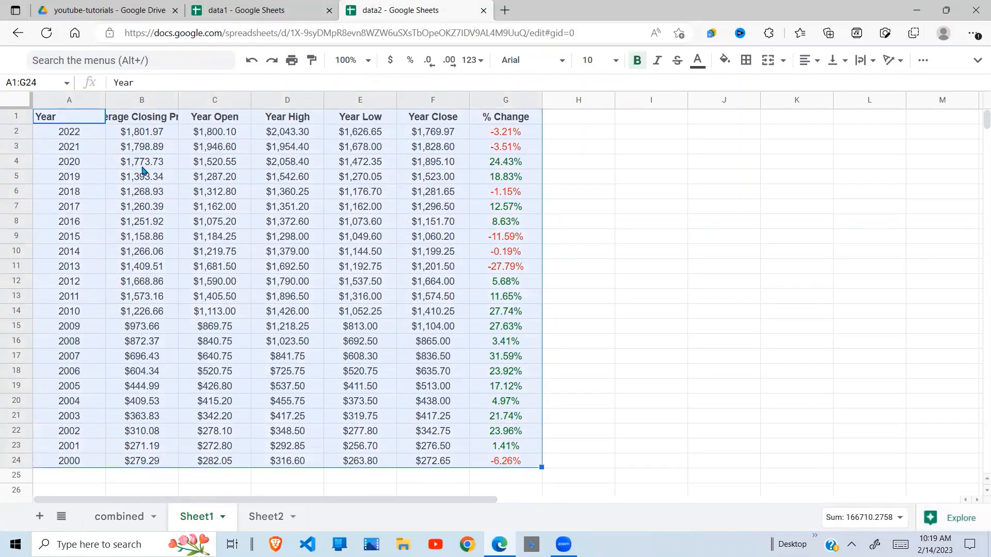
click(79, 464)
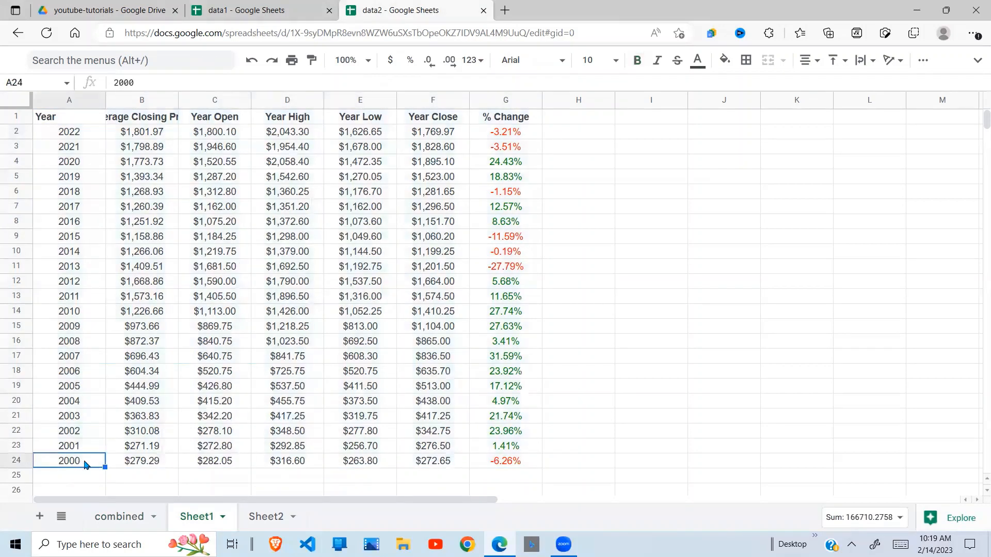
click(96, 136)
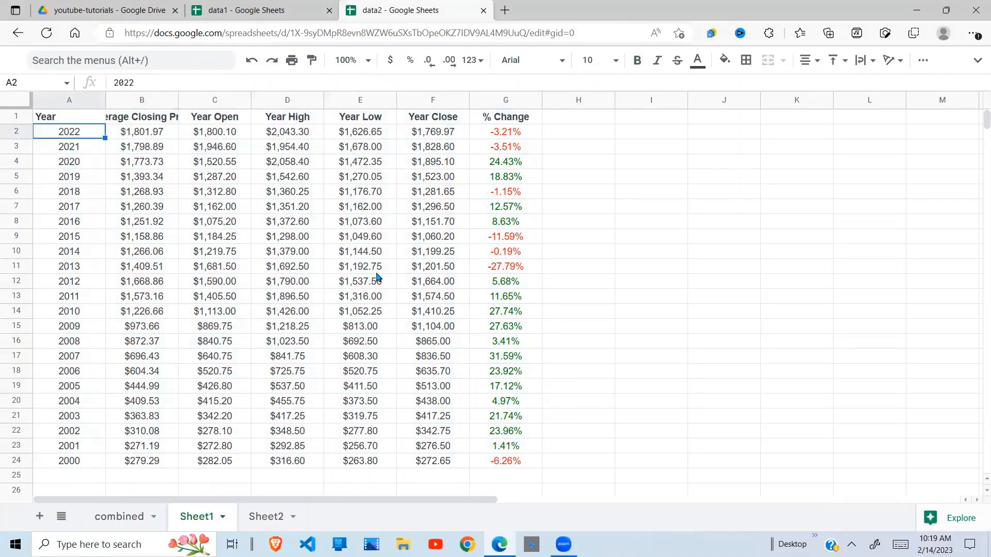
click(266, 524)
click(248, 356)
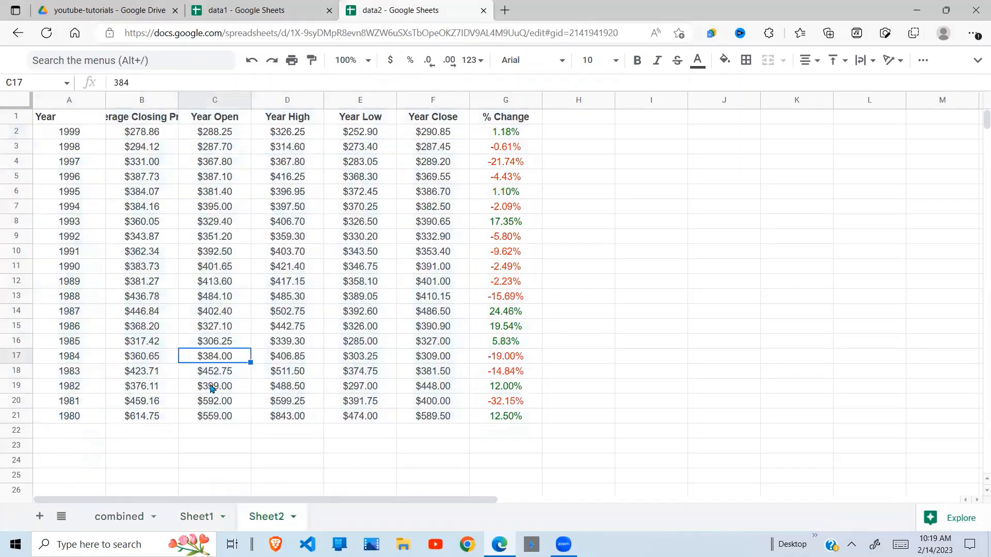
click(161, 283)
click(81, 417)
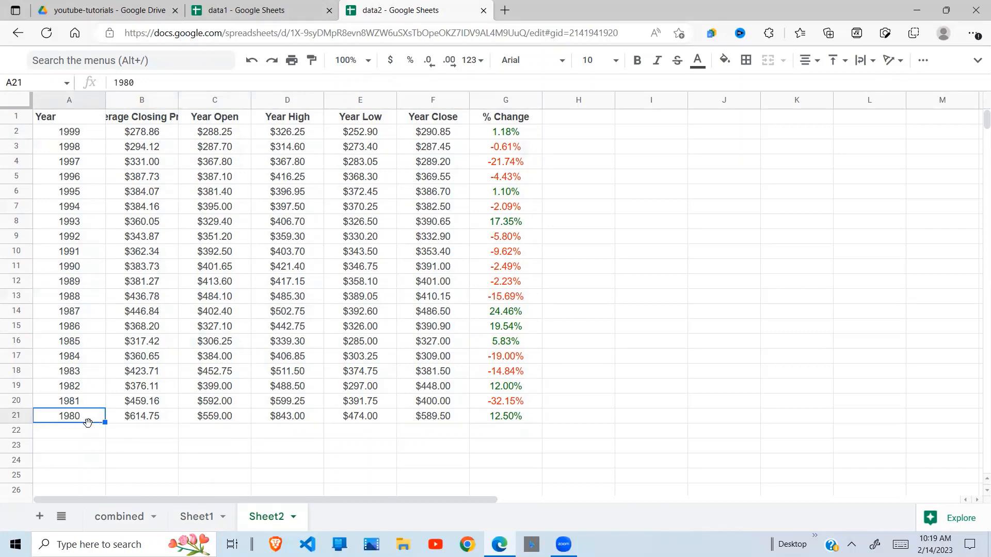
click(92, 137)
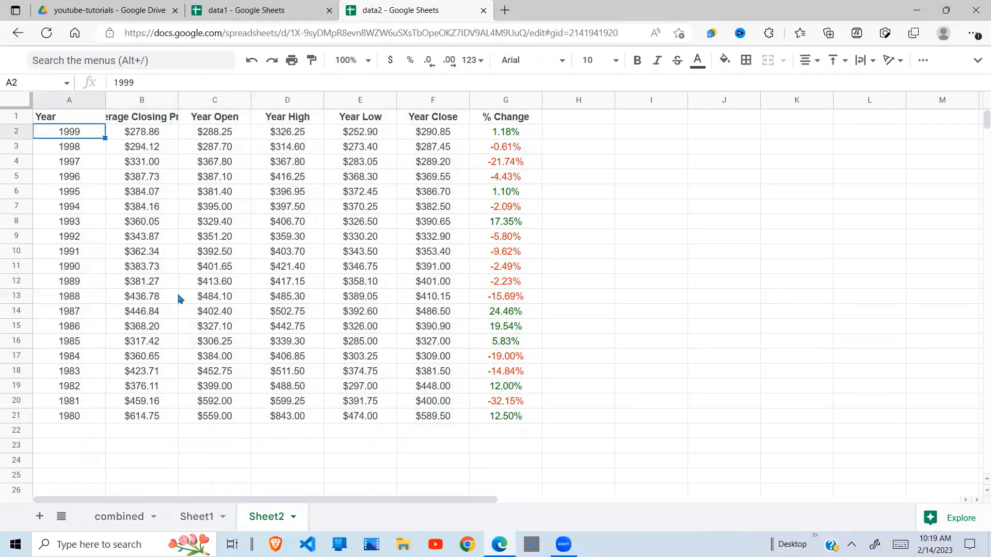
- Start an array formula with curly braces in cell A2 of the combined sheet
click(132, 517)
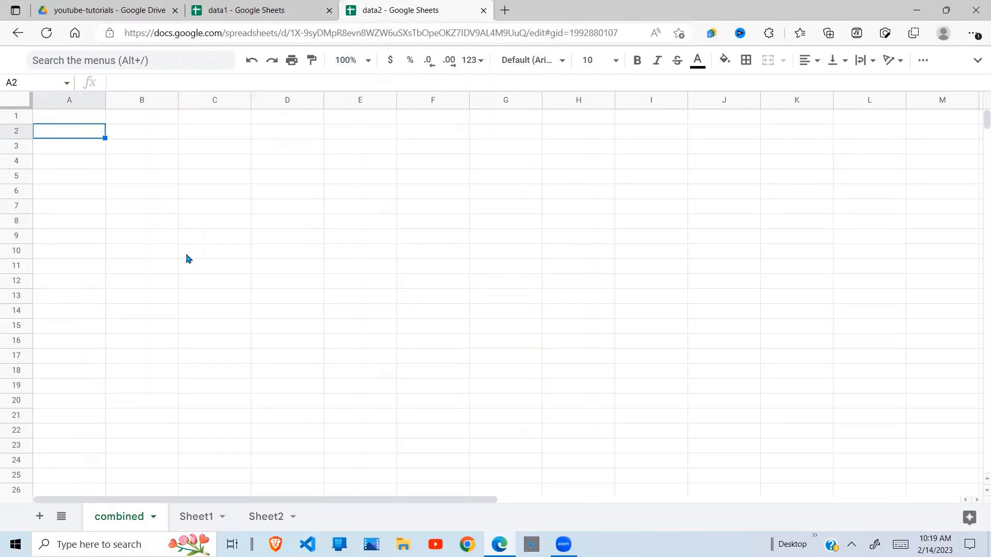
text(={)
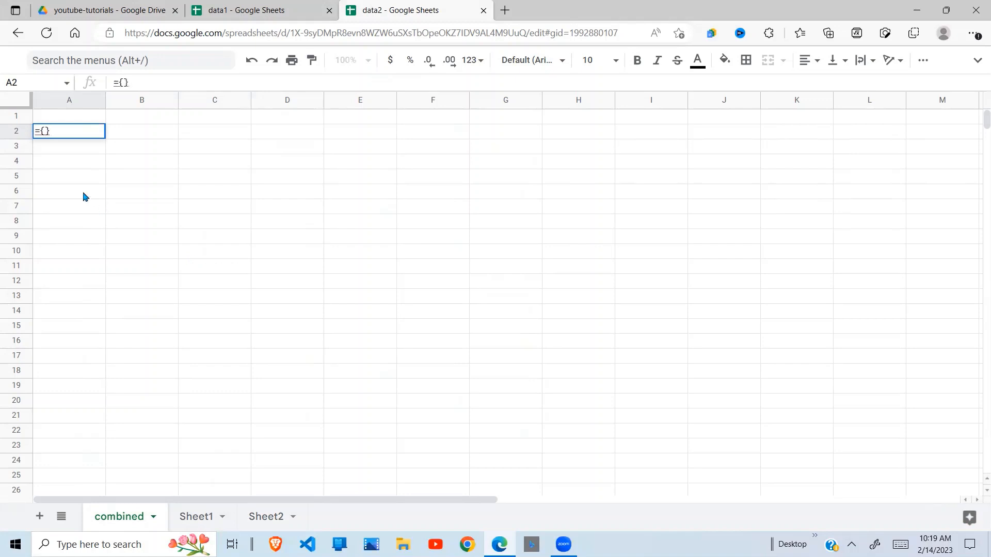
click(45, 130)
click(195, 517)
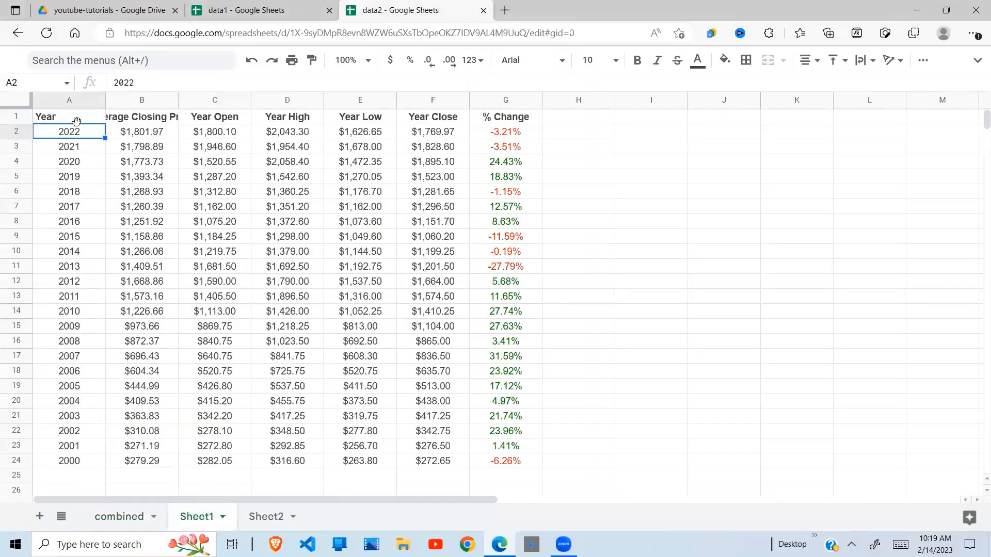
drag(75, 119, 485, 467)
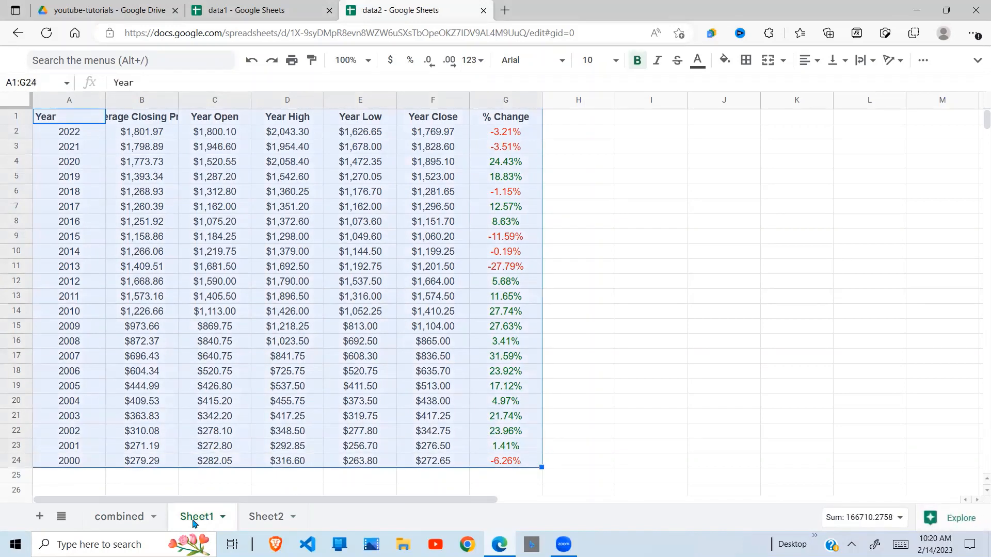
click(133, 519)
click(131, 207)
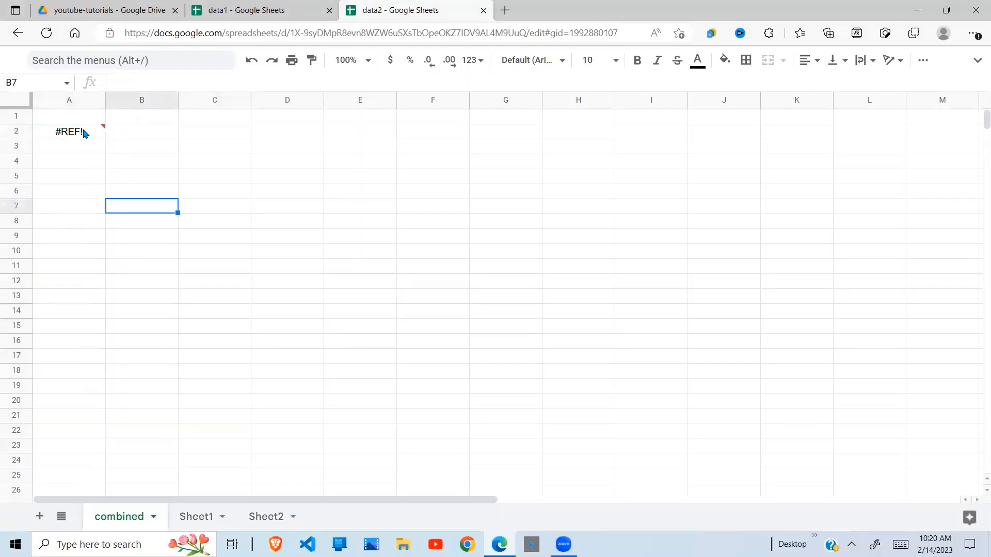
- Correct the formula in cell A2 of the combined sheet so it reads ={Sheet1!A1:G24}
click(70, 131)
click(141, 84)
key(Delete)
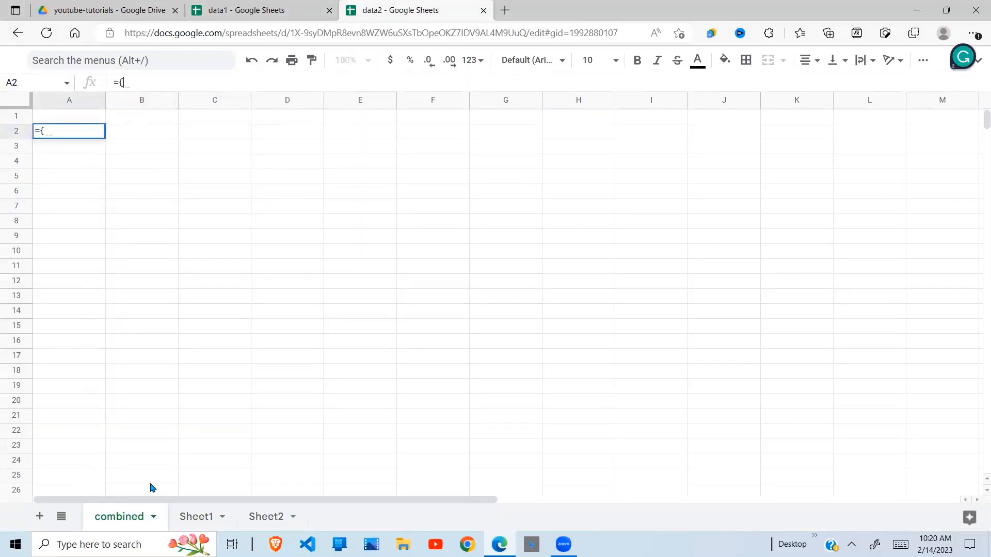
click(195, 518)
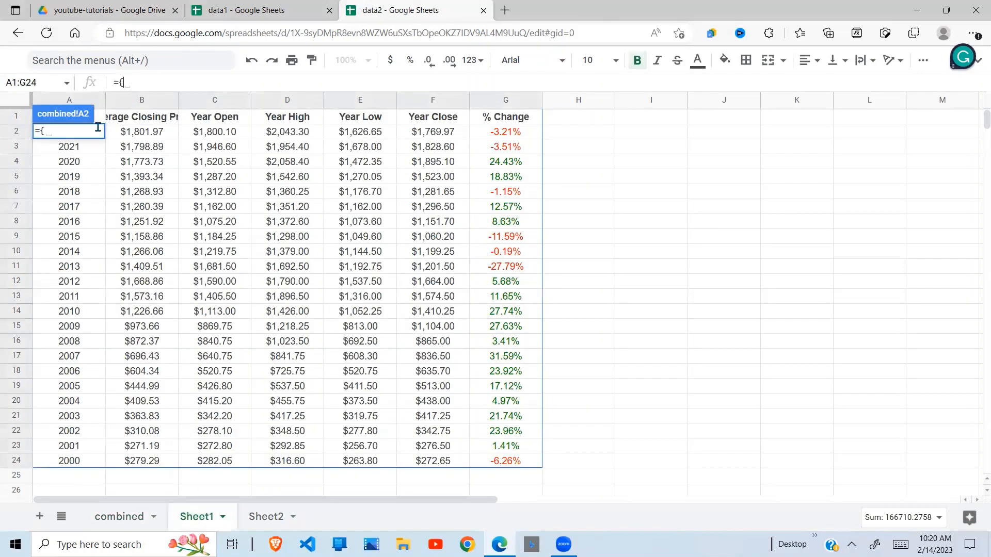
drag(98, 120, 502, 463)
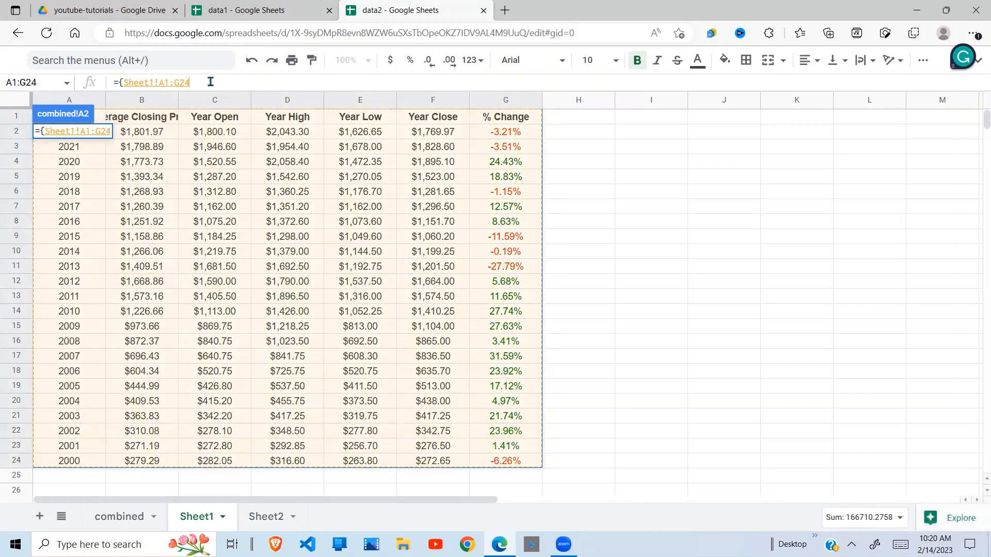
text(})
key(Return)
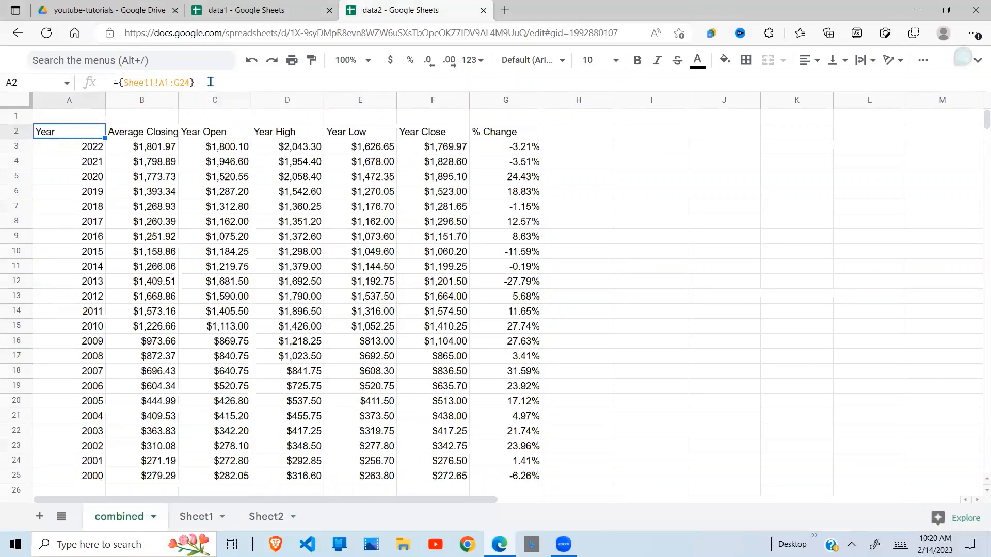
- Review the rows imported into the combined sheet and compare them with the first and last years on Sheet2
click(114, 207)
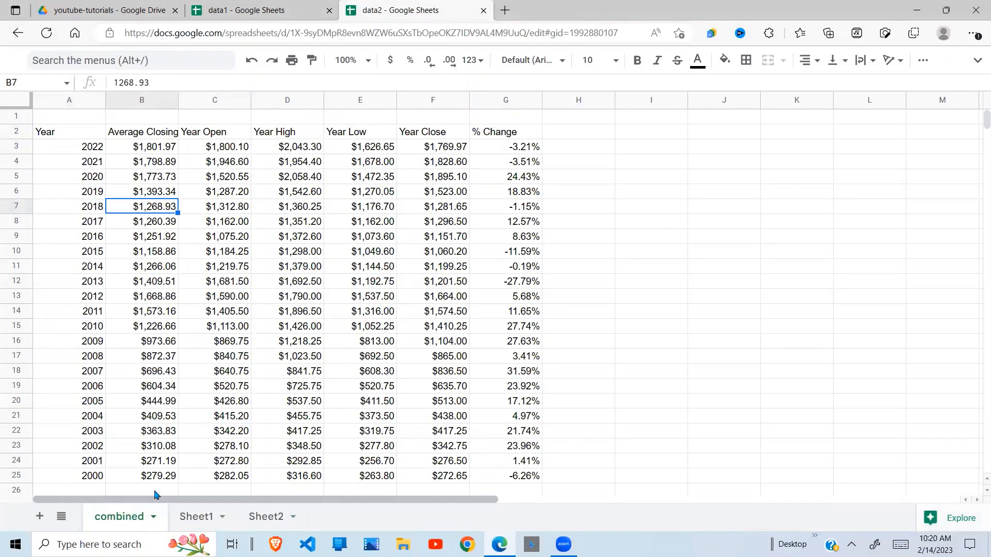
click(101, 465)
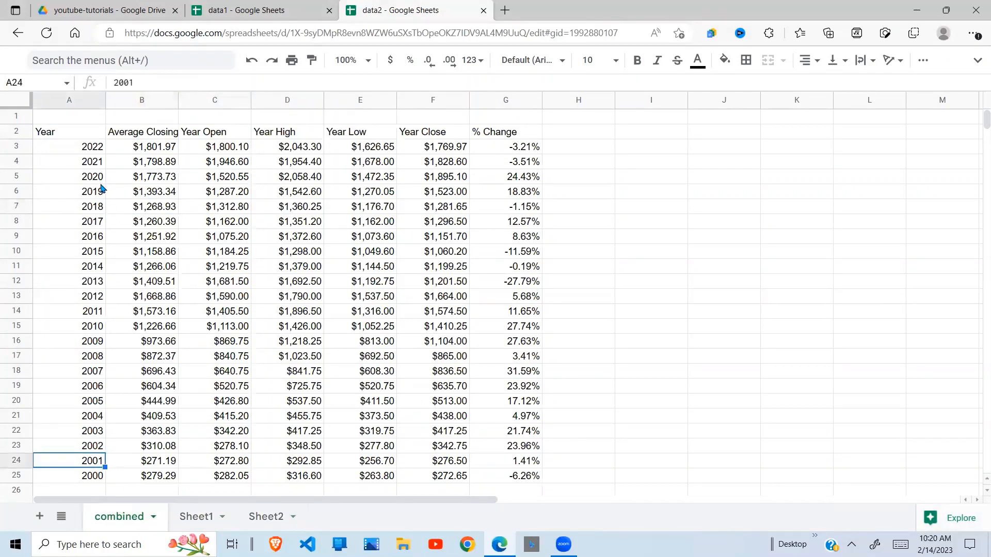
drag(69, 132, 500, 474)
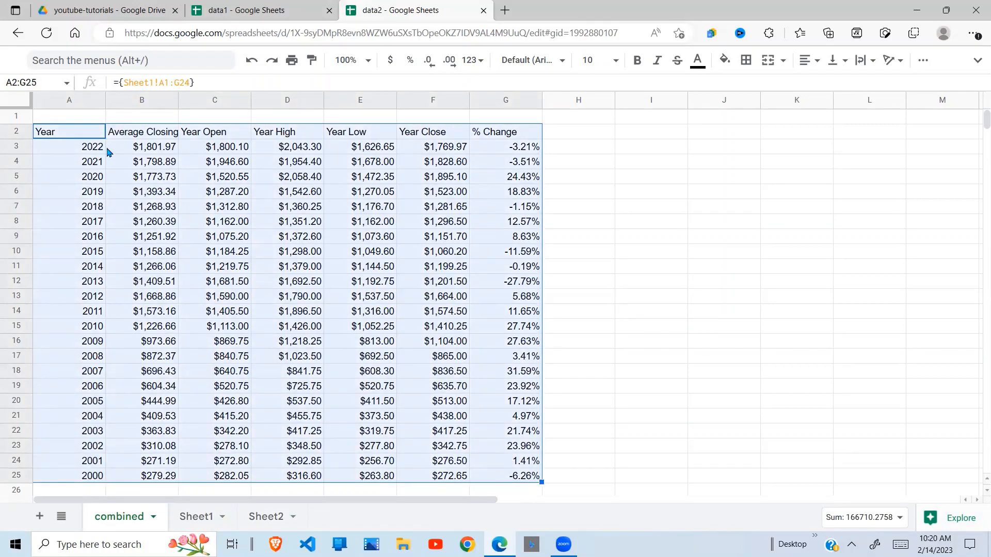
click(77, 136)
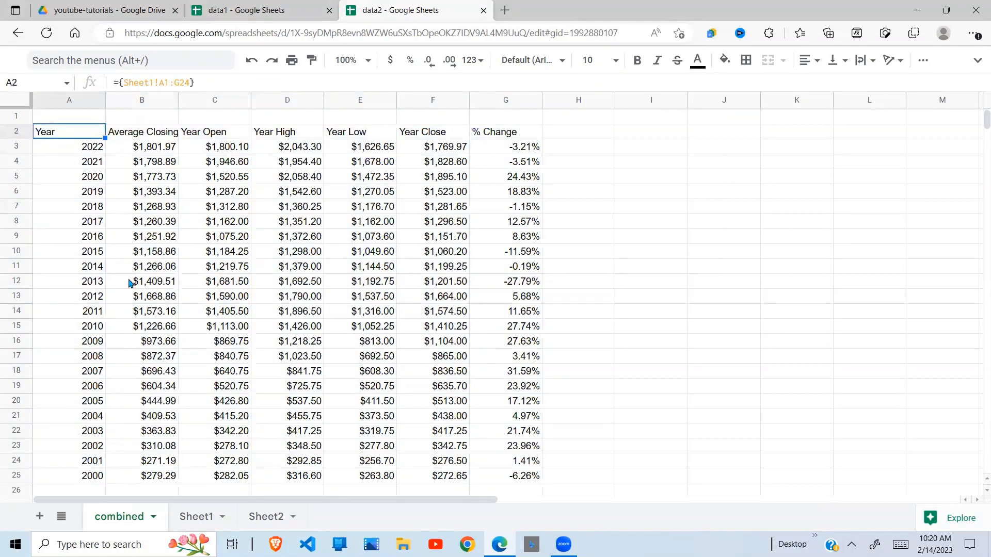
click(270, 518)
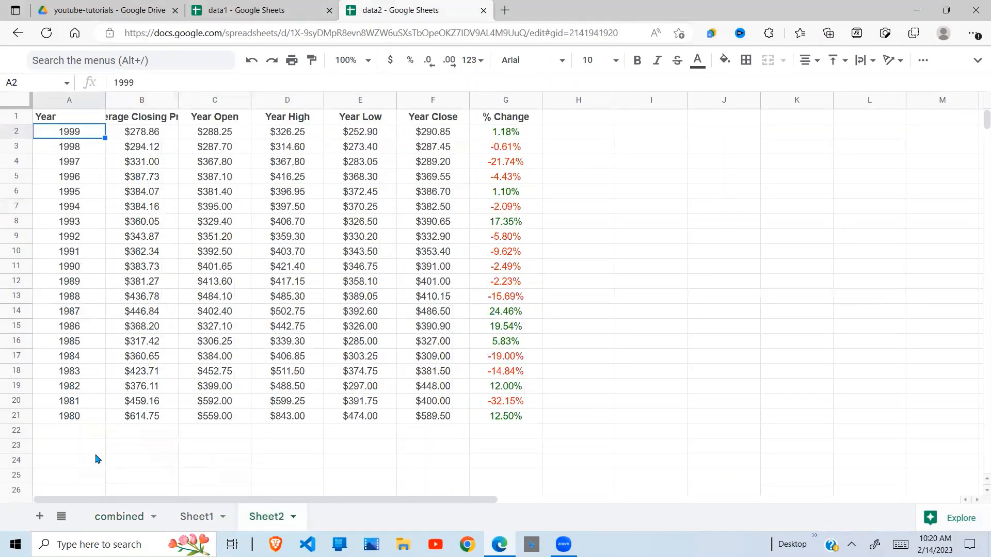
click(83, 418)
click(85, 133)
click(130, 523)
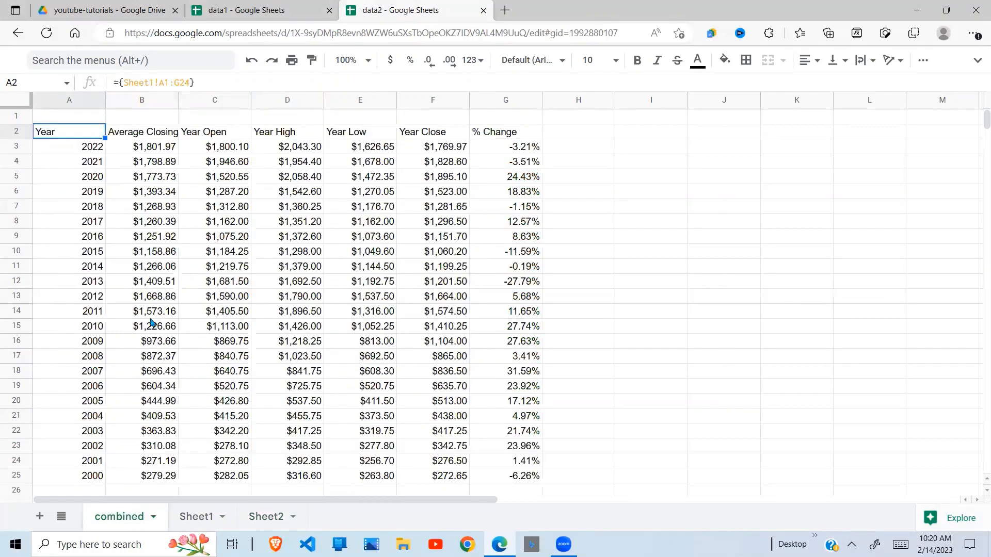
- Extend the array formula in A2 of the combined sheet to ={Sheet1!A1:G24;Sheet2!A2:G21}, stacking Sheet2's data rows without their header
click(190, 84)
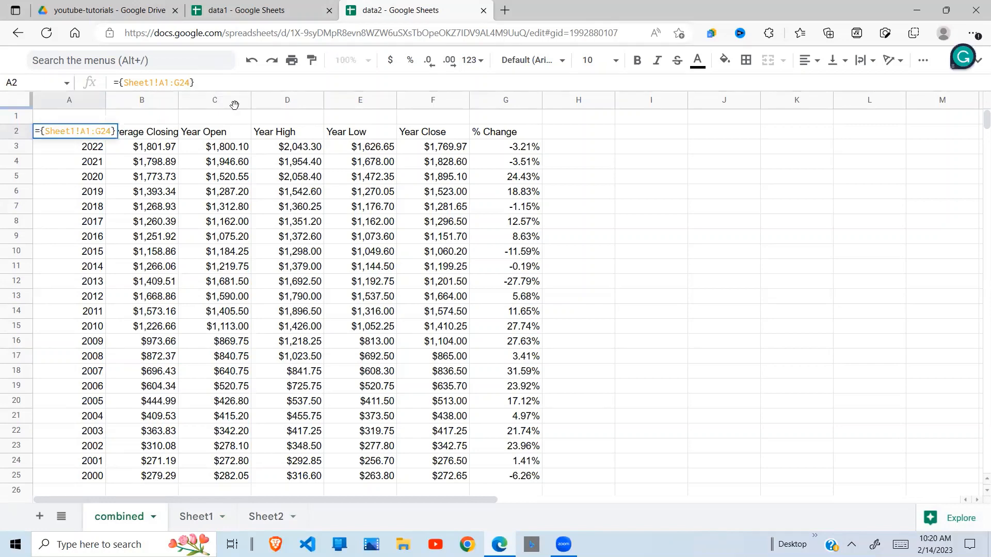
text(;)
click(277, 520)
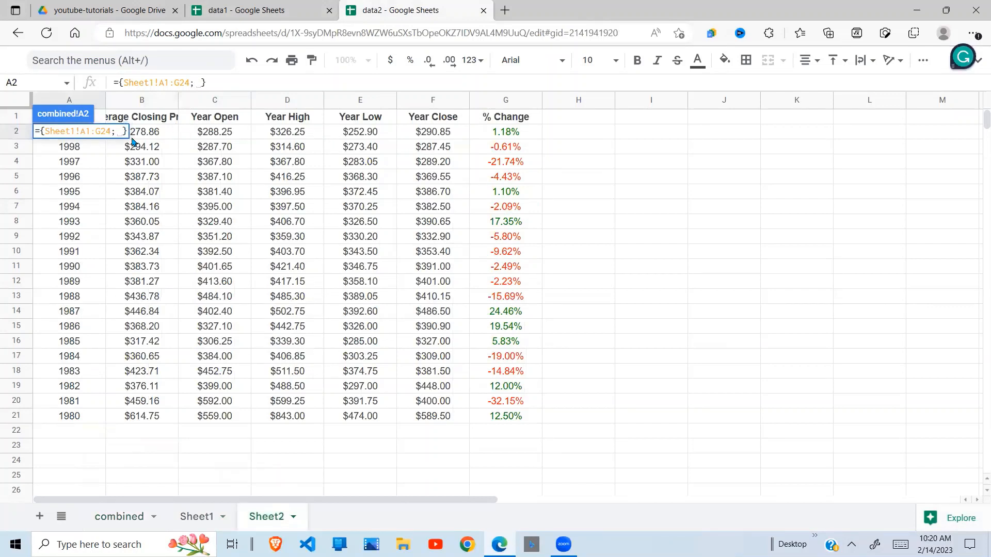
click(75, 150)
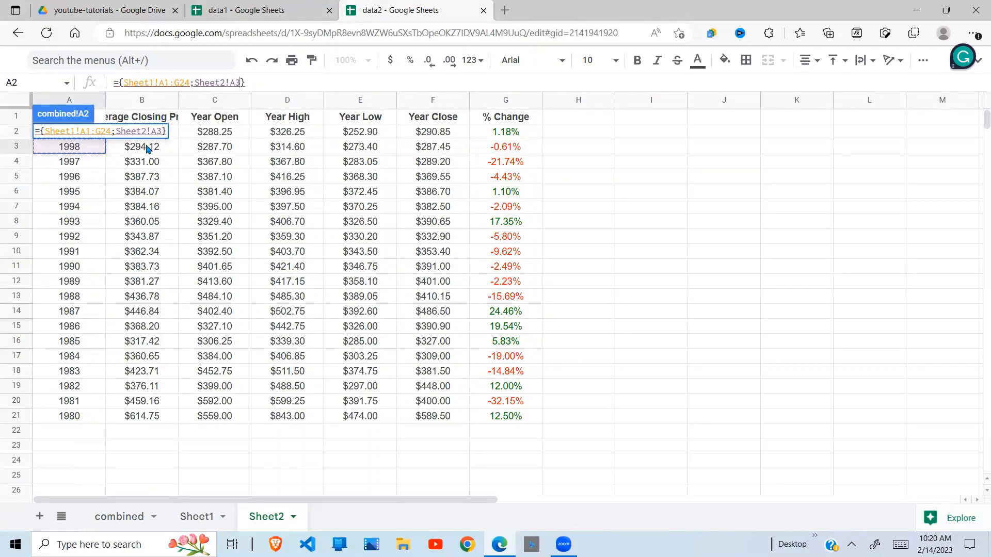
drag(101, 153, 485, 415)
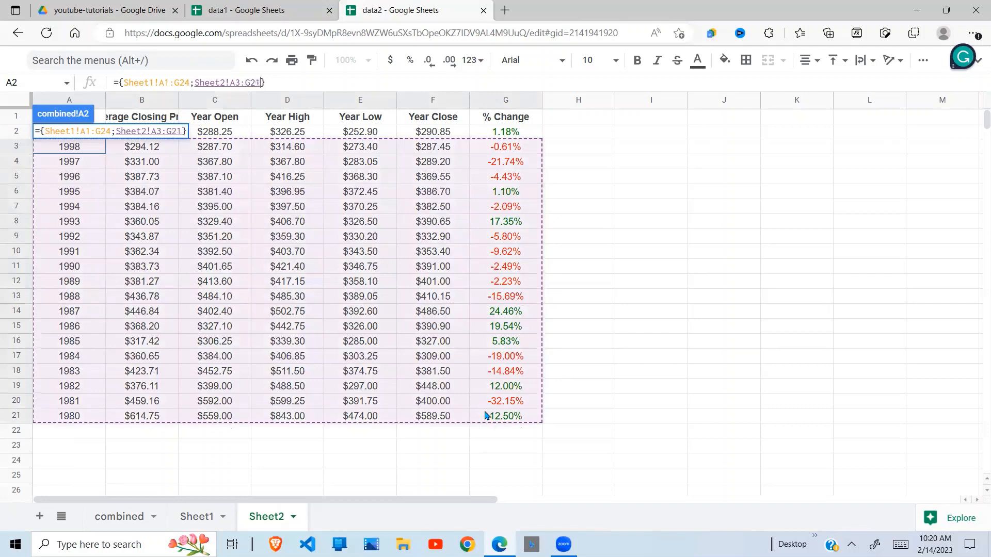
click(240, 83)
key(BackSpace)
text(2)
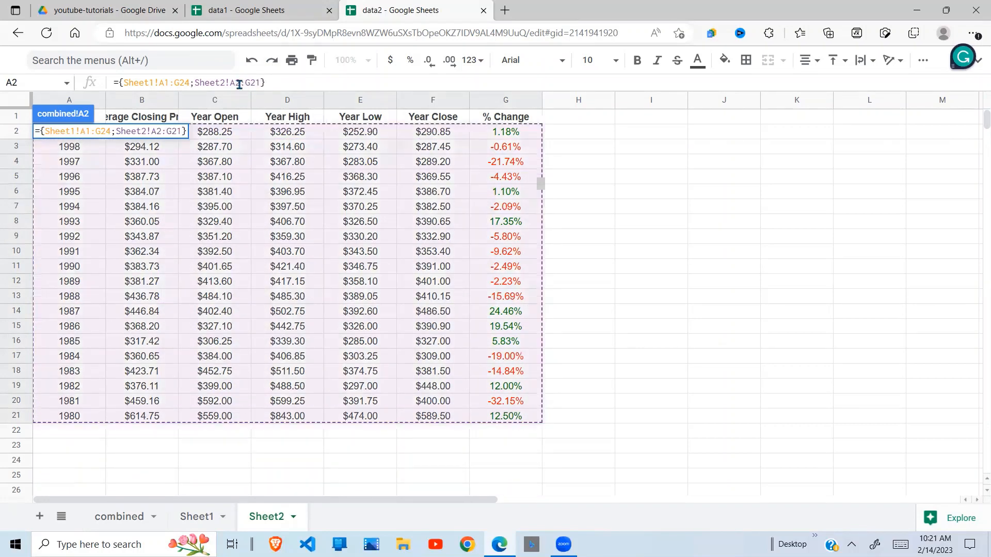
key(Return)
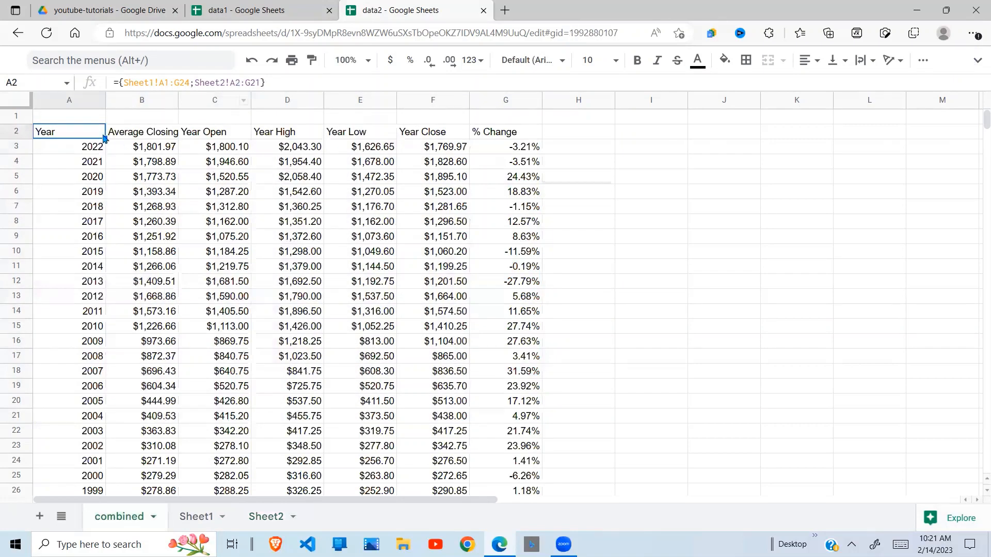
- Examine the stacked table on the combined sheet from row 3 down to row 45, covering both sheets' data
drag(87, 147, 102, 477)
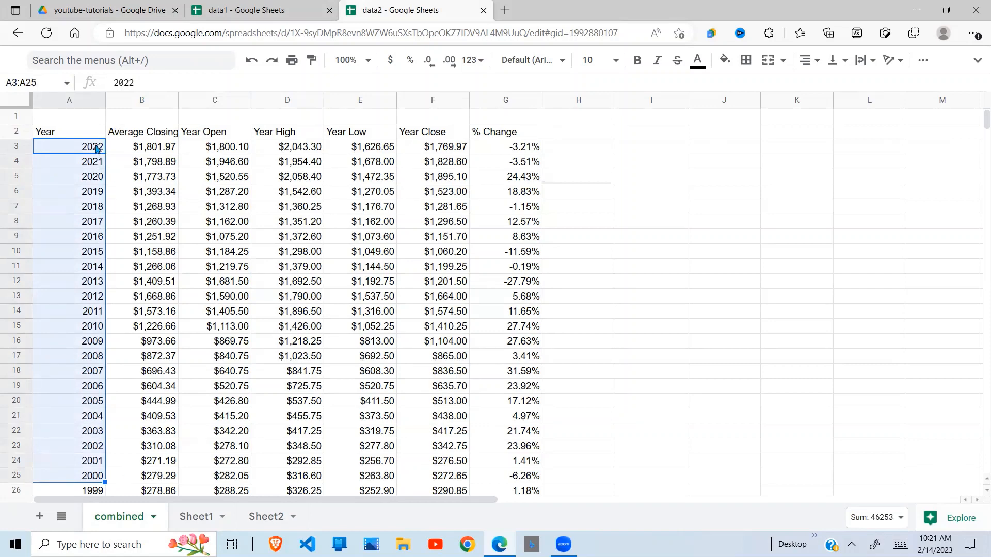
drag(96, 149, 506, 475)
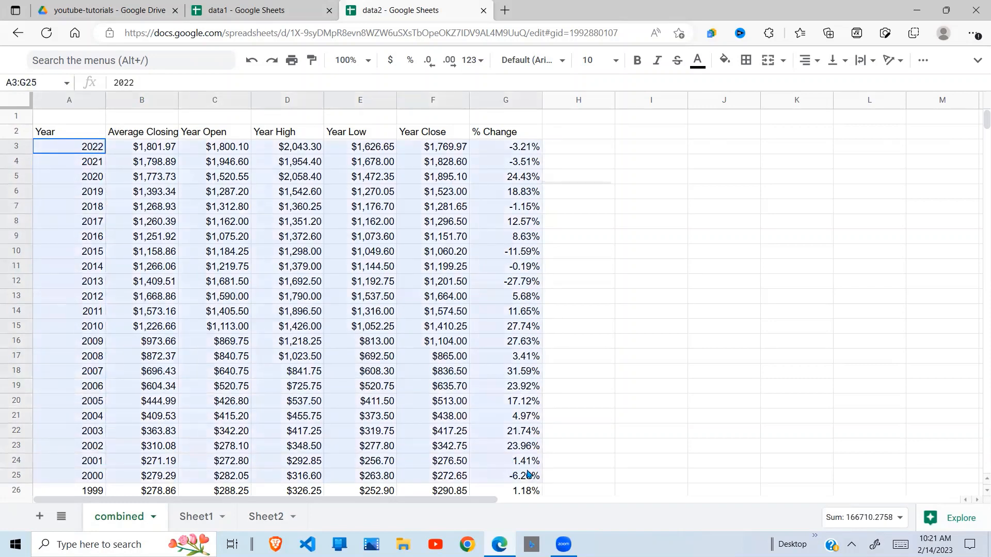
click(198, 406)
key(Down)
key(Down)
key(Down)
key(Down)
key(Down)
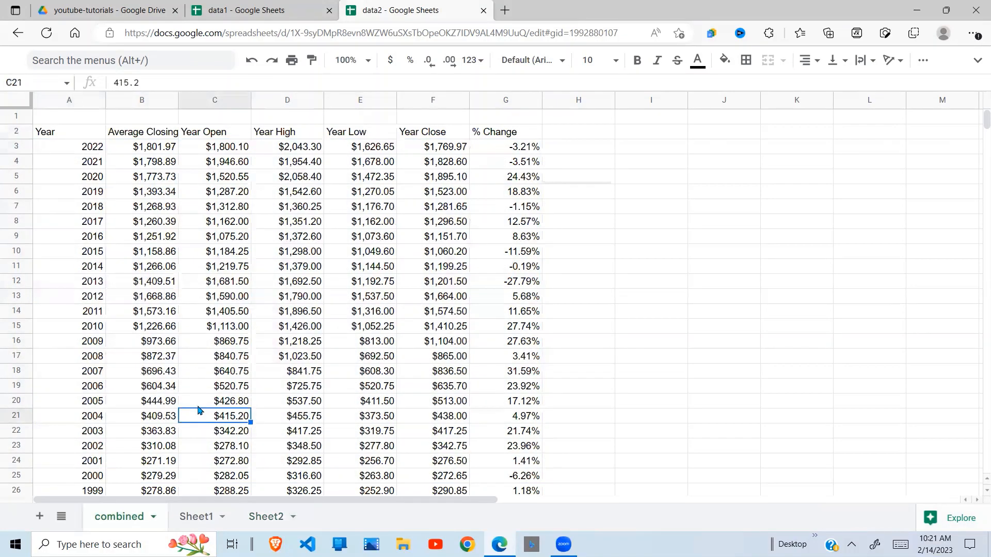
key(Down)
key(Down)
key(Down)
key(Down)
key(Down)
key(Down)
key(Down)
key(Down)
key(Down)
key(Down)
key(Down)
key(Down)
key(Down)
key(Down)
key(Down)
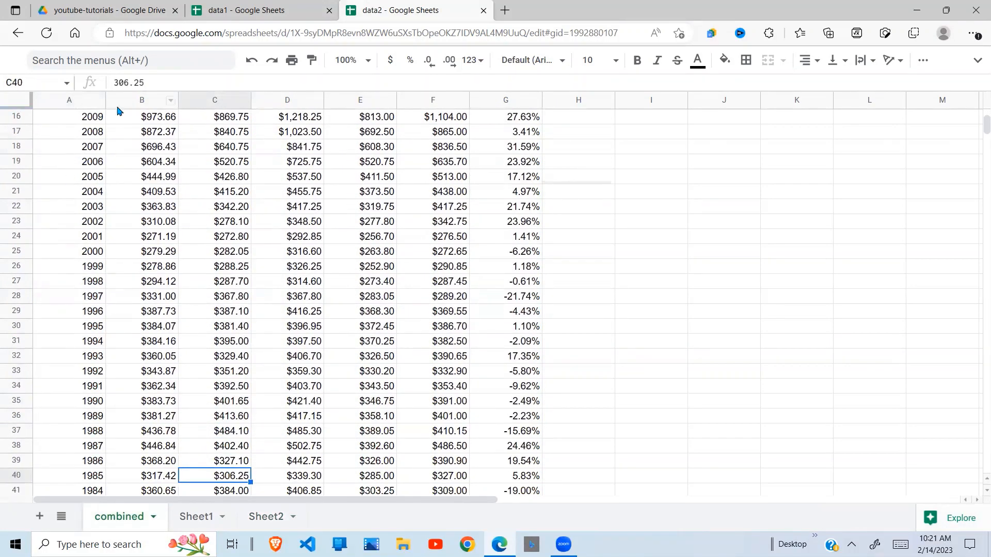
click(102, 119)
drag(309, 208, 542, 360)
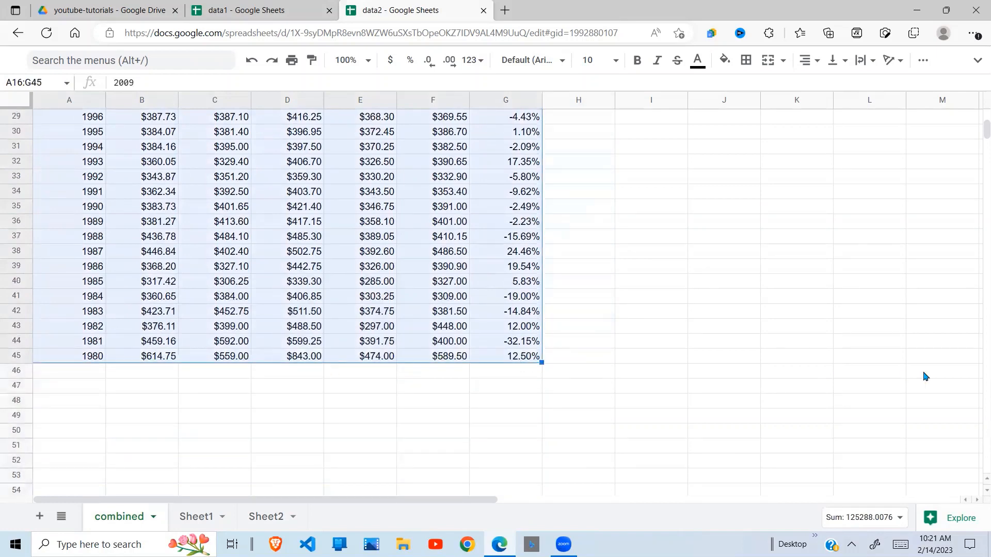
- Review the stacked table from its last rows up to the header row, and the array formula in A2 that produces it
scroll(976, 138, up, 8)
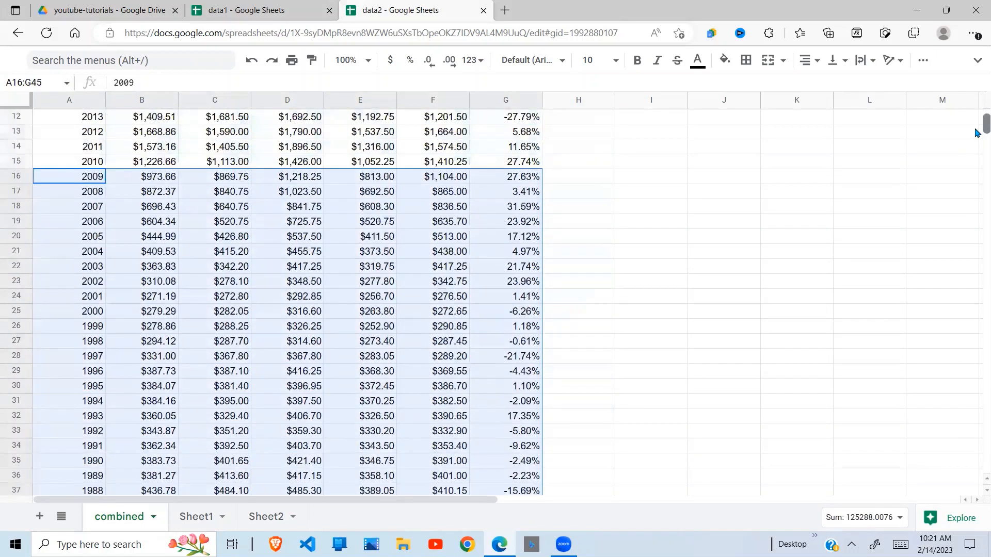
click(433, 311)
click(250, 296)
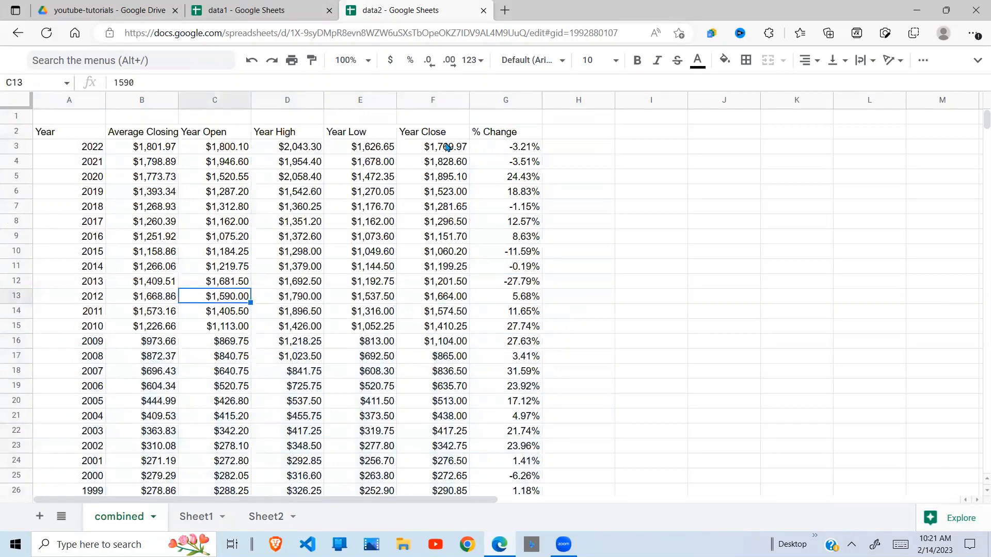
click(445, 133)
click(87, 135)
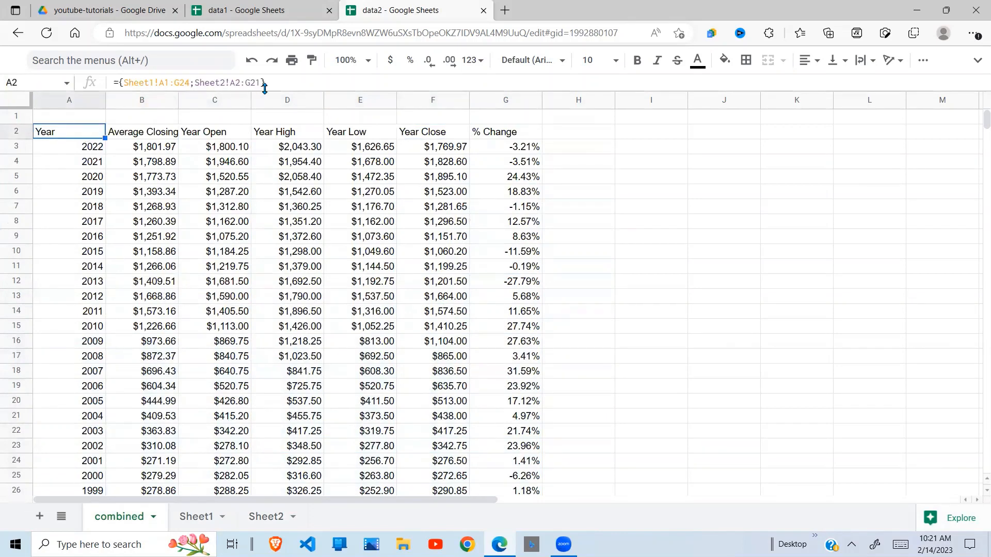
click(210, 253)
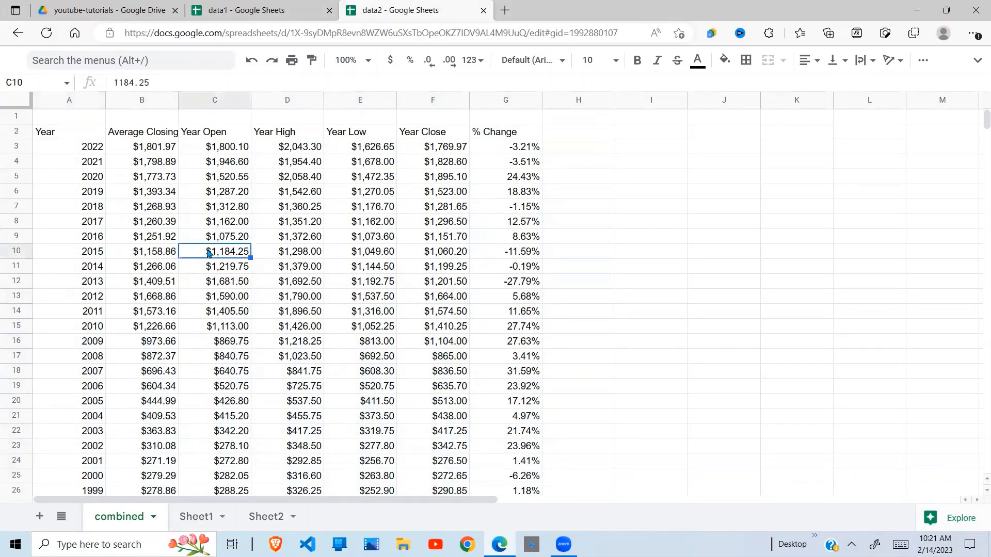
click(81, 169)
click(85, 136)
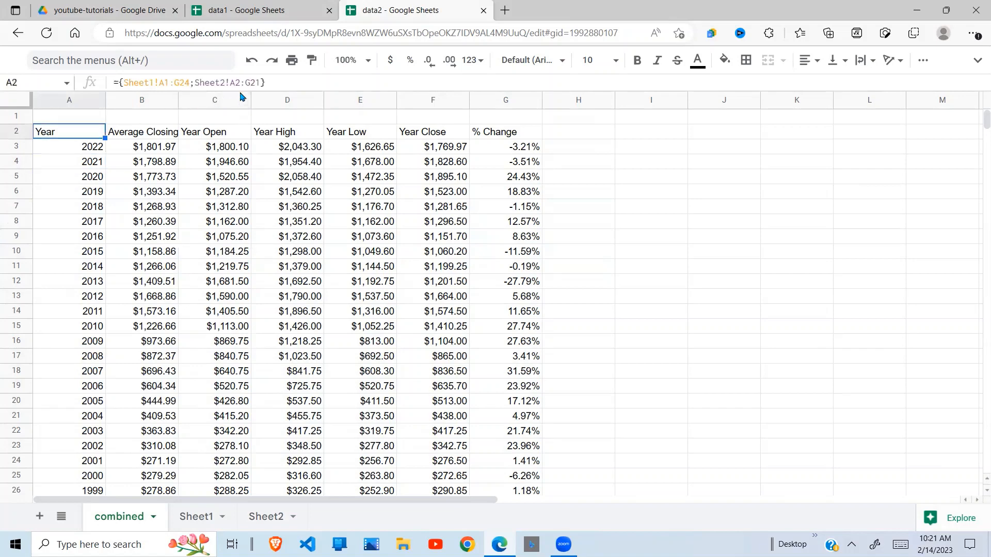
- Wrap the array in A2 in a QUERY function so the formula reads =query({Sheet1!A1:G24;Sheet2!A2:G21},"SELECT A, B",1)
drag(267, 83, 118, 83)
key(ctrl+c)
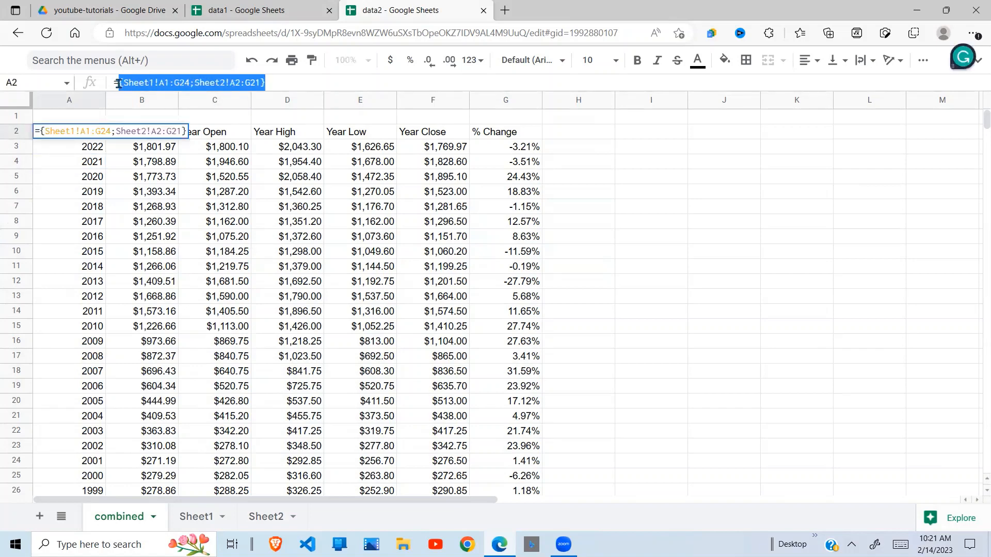
key(BackSpace)
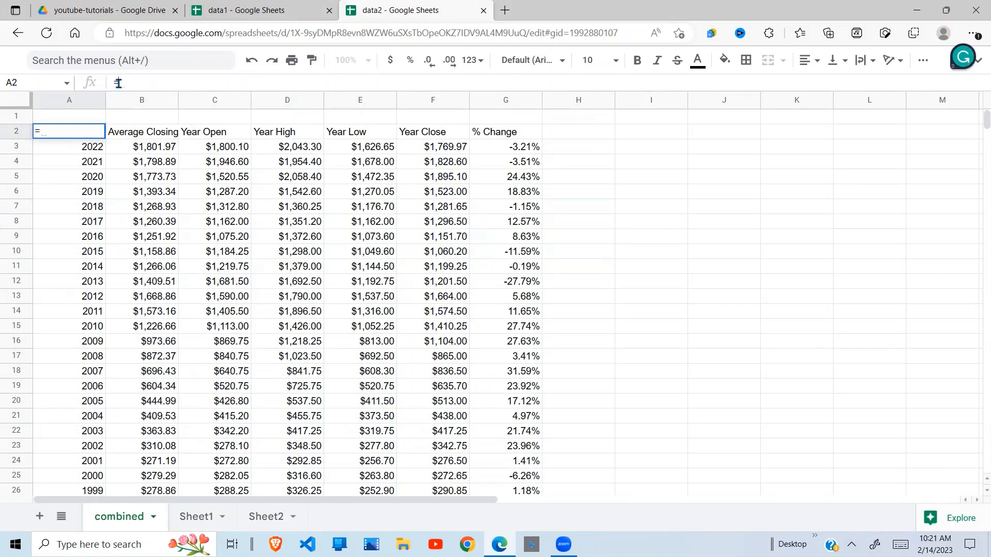
text(quer)
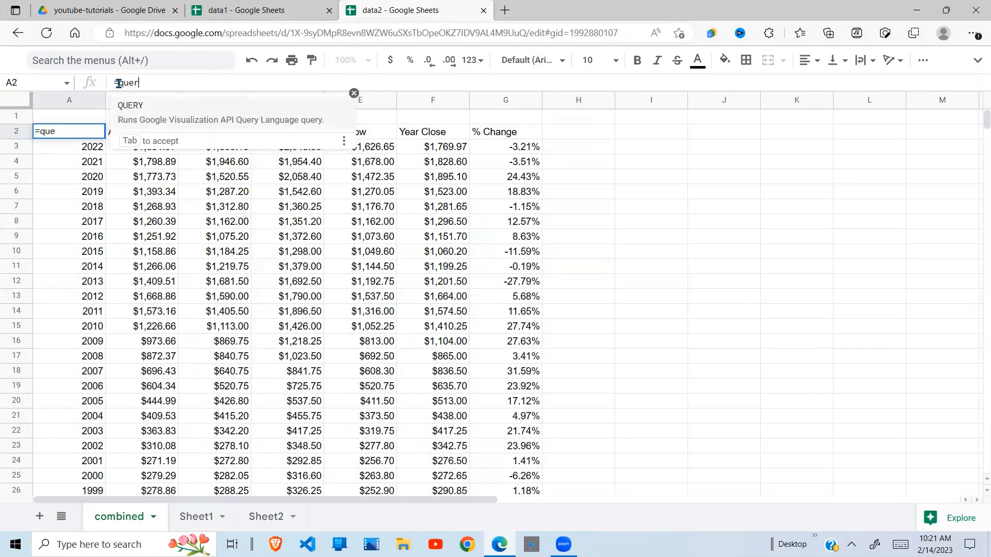
text(y()
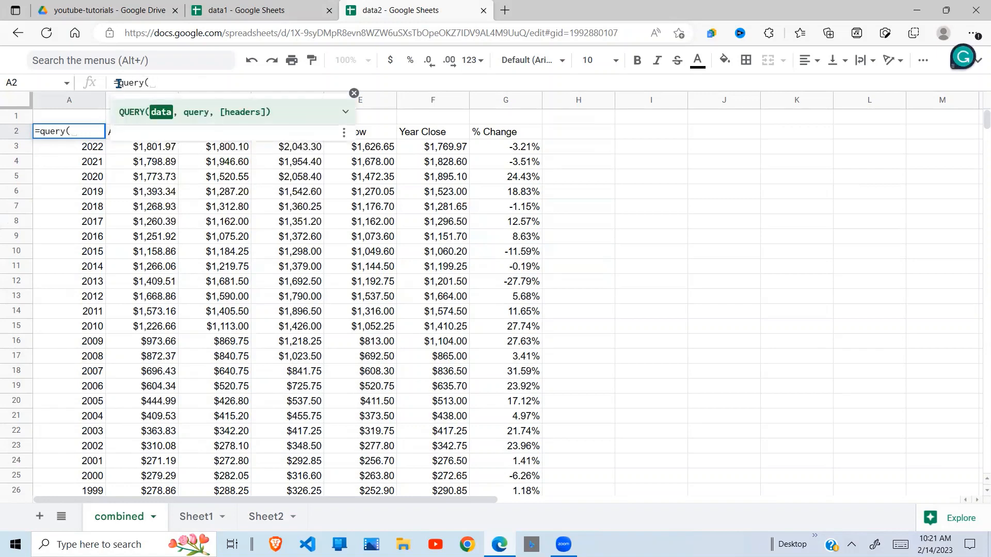
key(ctrl+v)
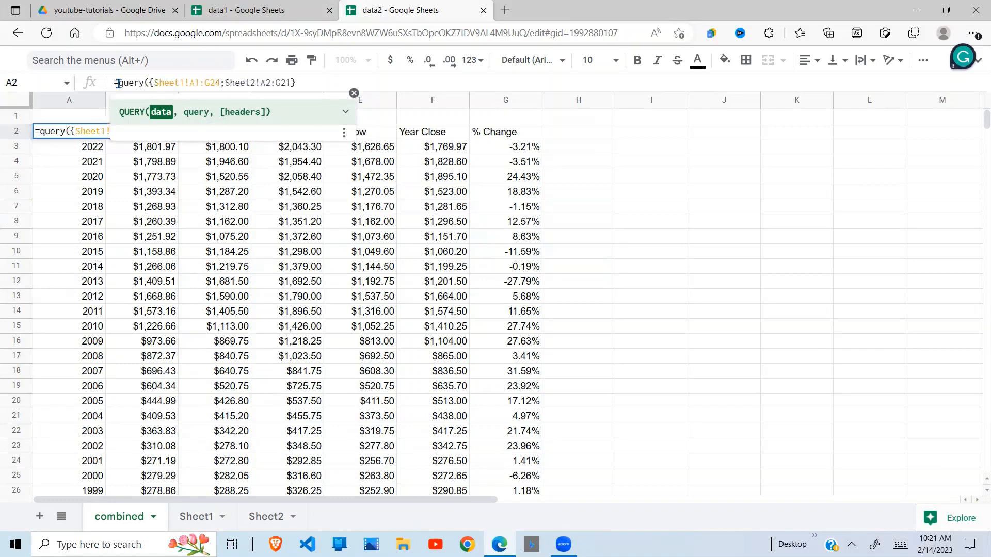
text(,"SELECT A, B)
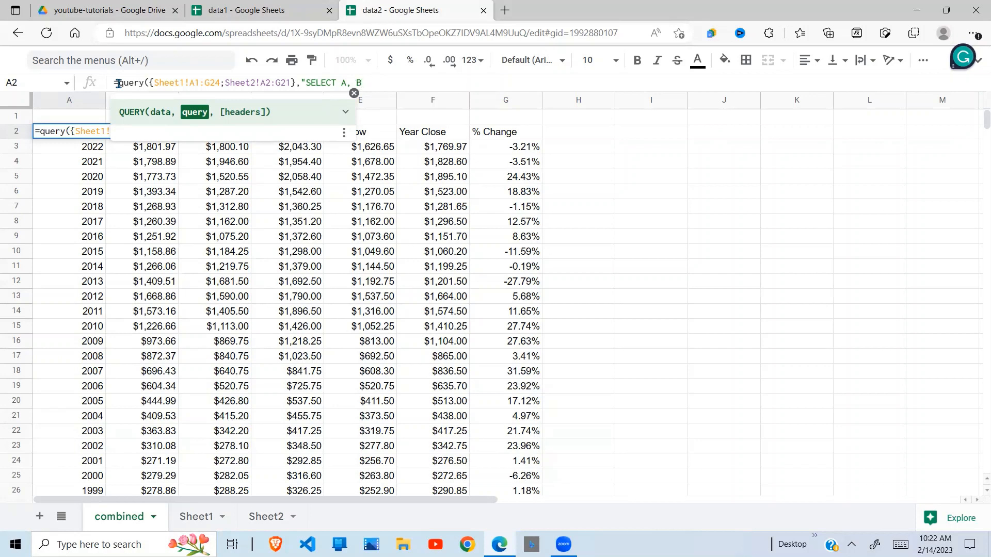
text(",1)
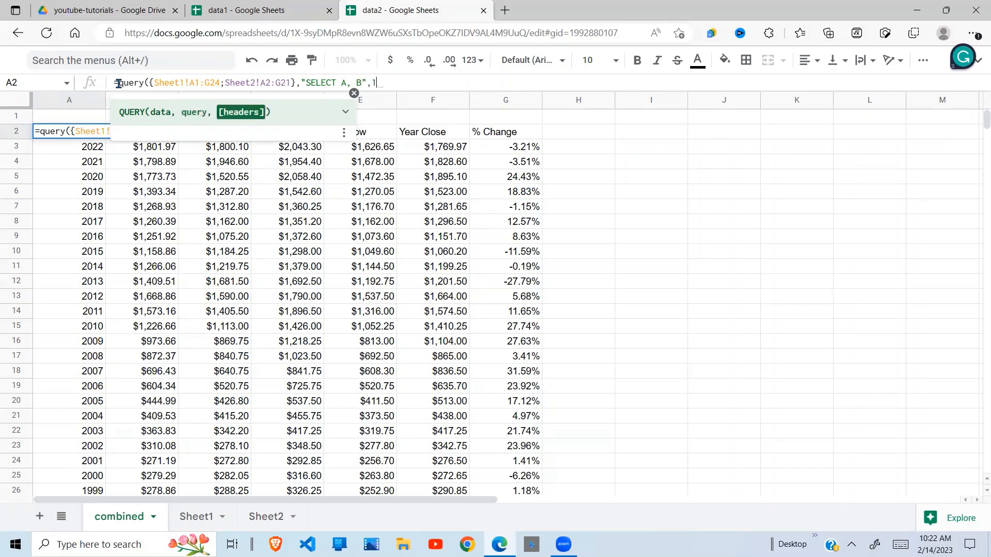
text())
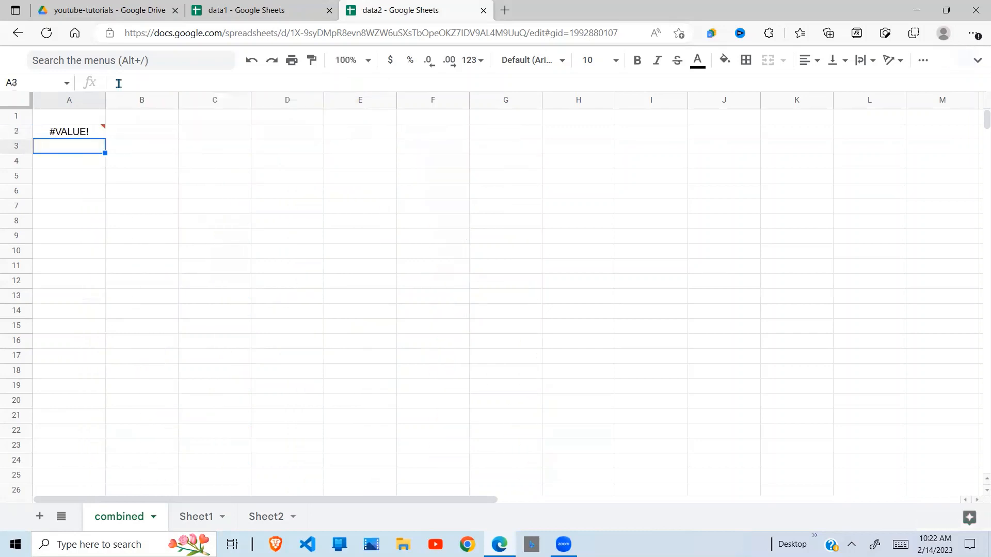
- Replace column references A and B in the A2 query string with Col1 and Col2, so it reads "SELECT Col1, Col2"
click(91, 133)
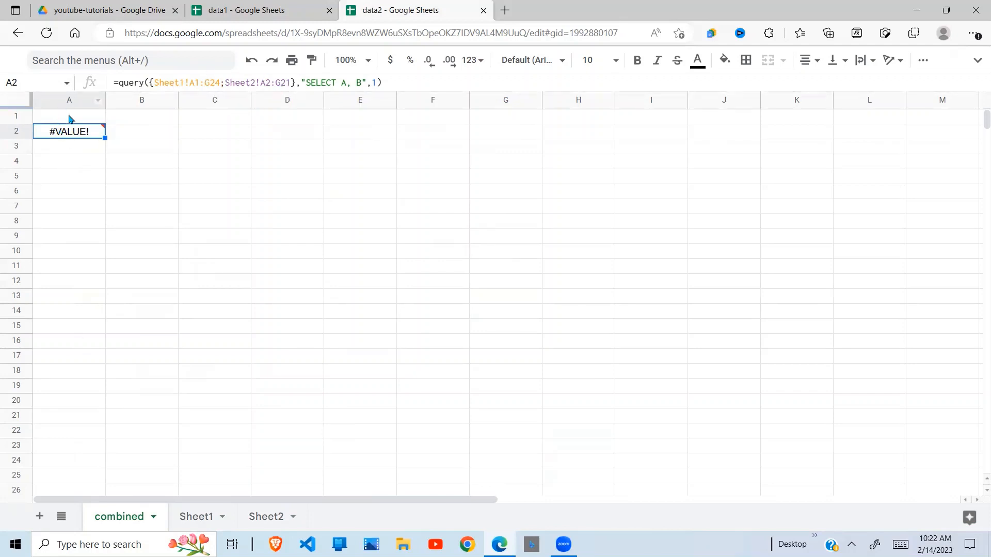
click(347, 85)
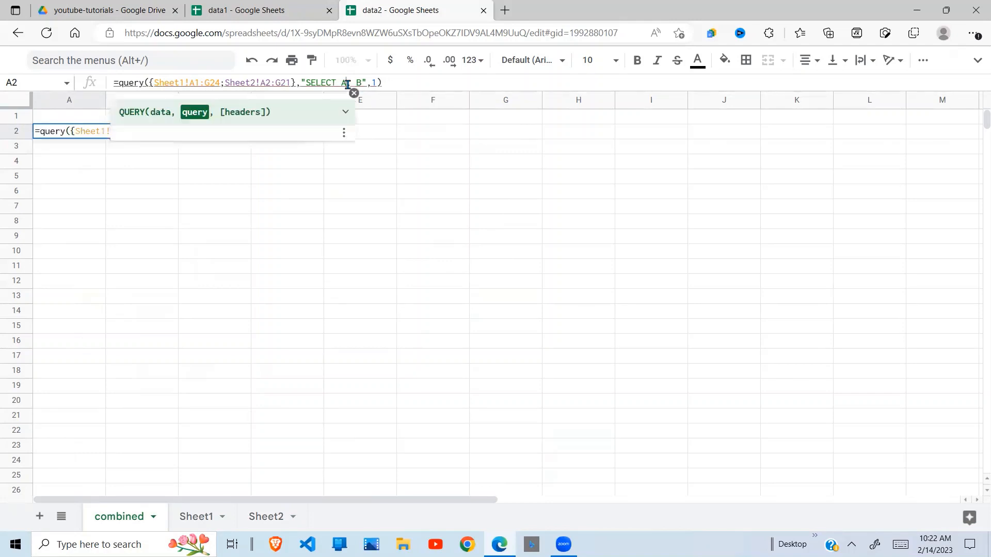
key(BackSpace)
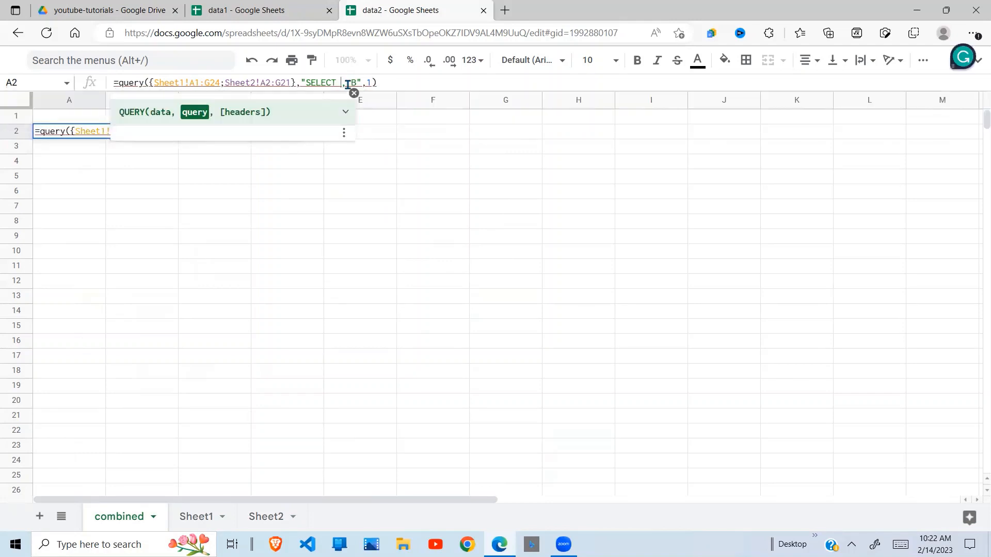
text(c)
key(BackSpace)
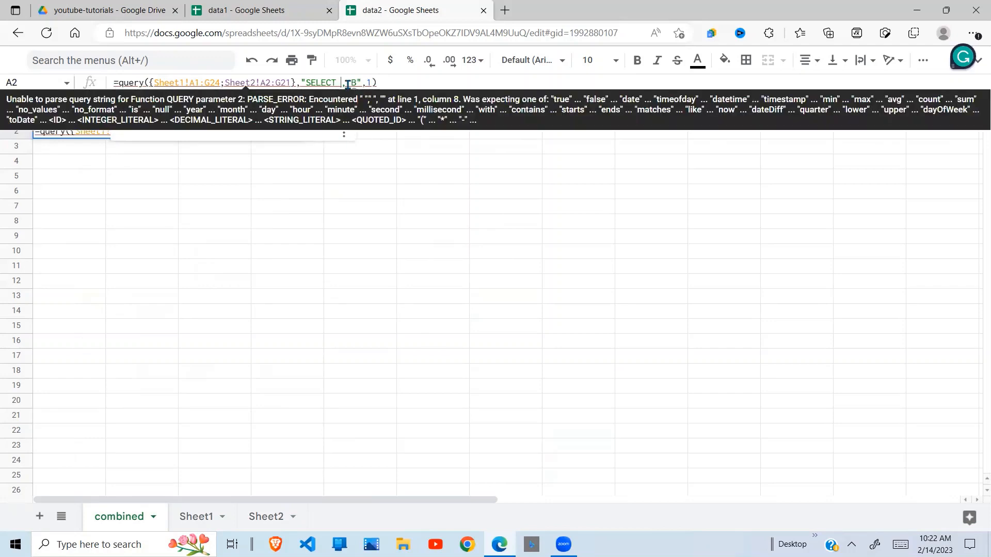
text(Col)
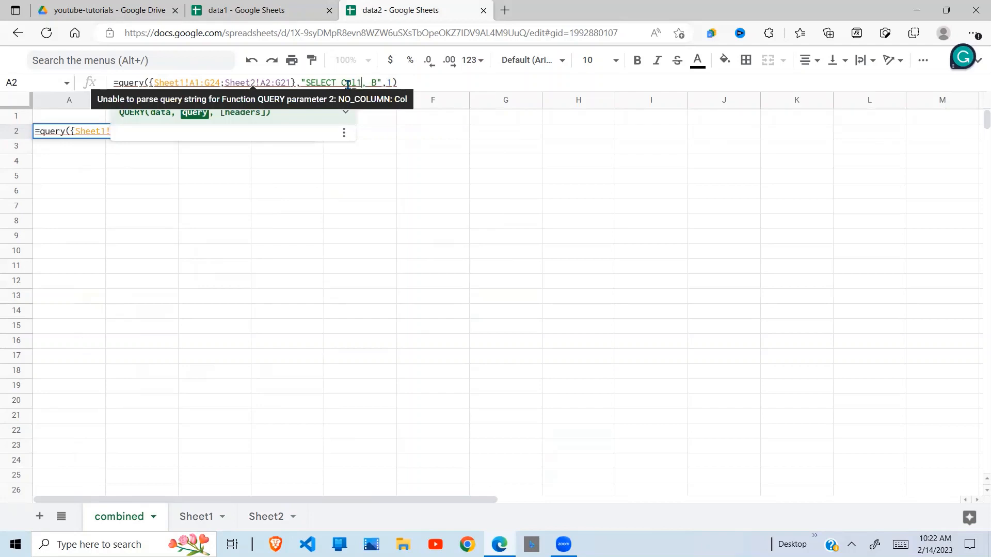
text(1)
key(Right)
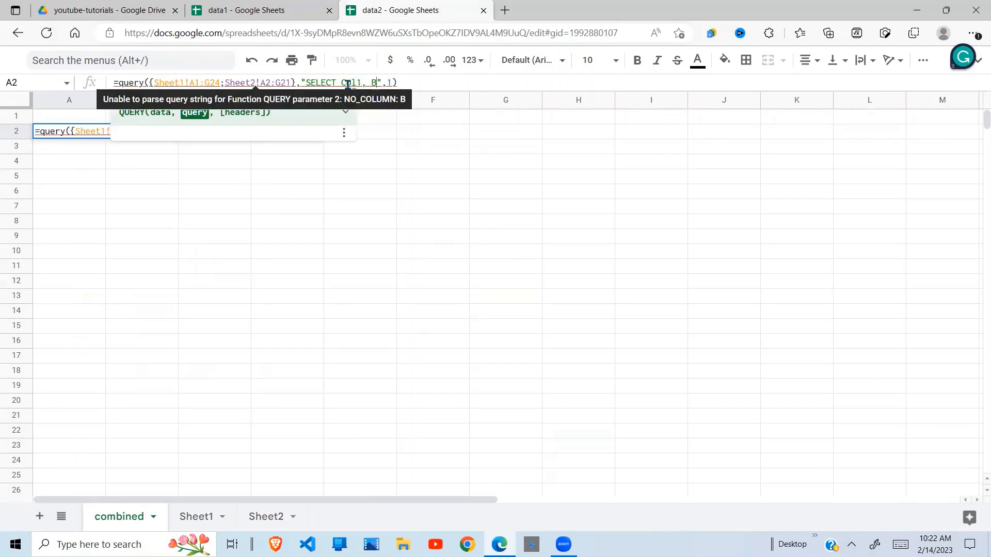
key(BackSpace)
text(Col)
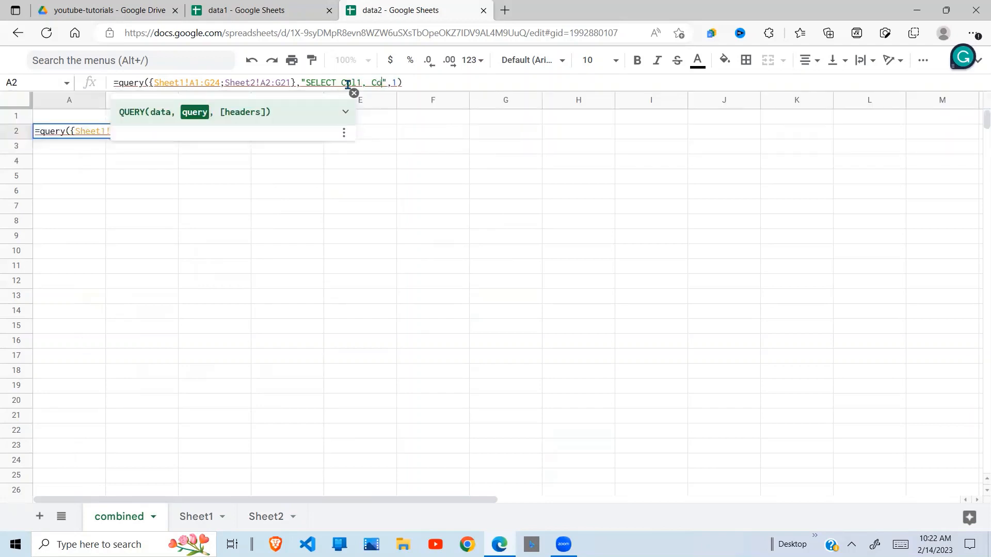
text(2)
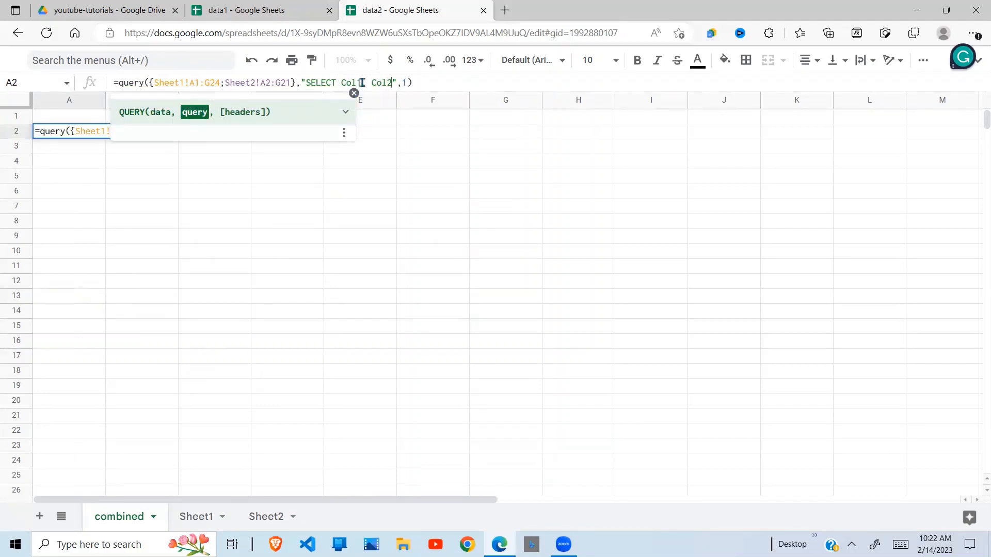
key(Return)
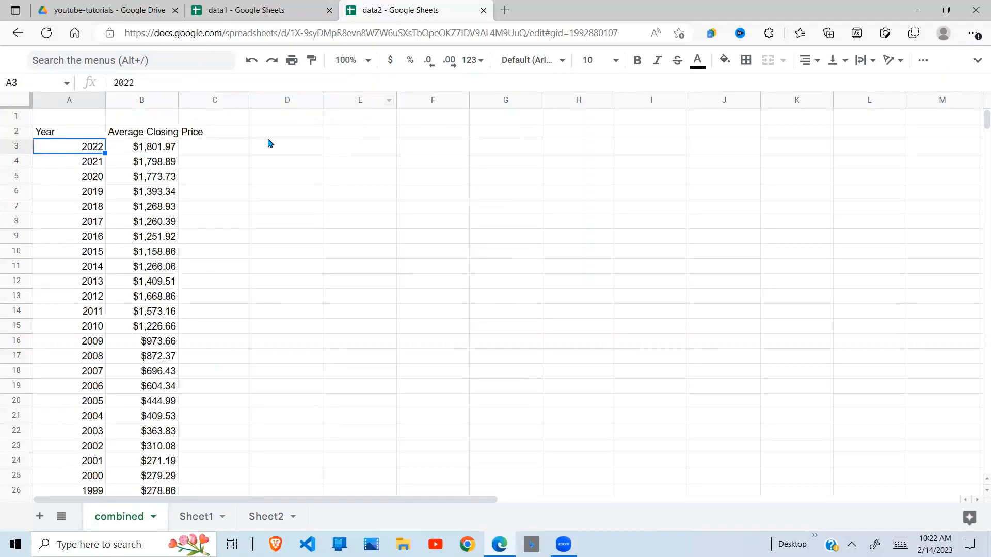
- Check the Year and Average Closing Price columns returned by the query against the formula in A2
click(128, 167)
click(70, 136)
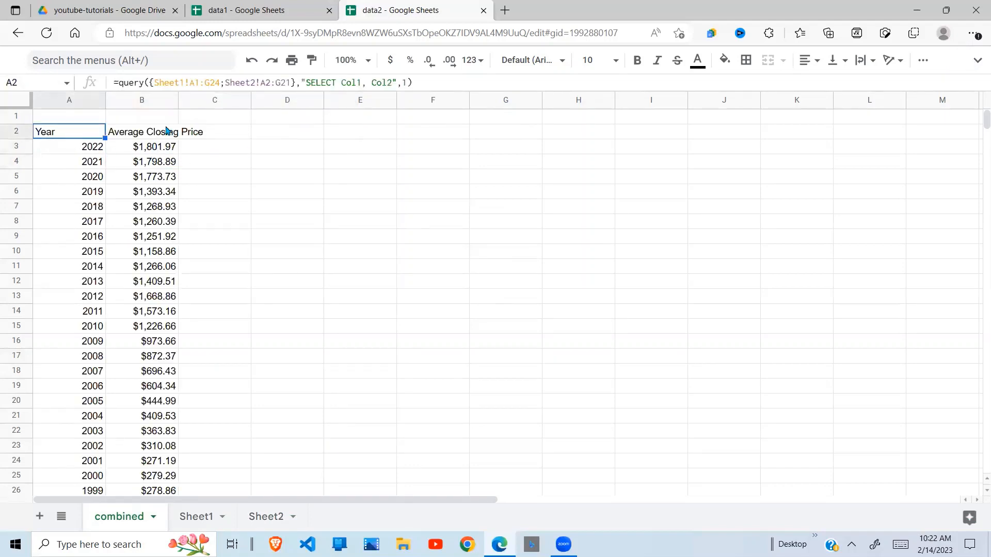
click(155, 137)
click(78, 137)
click(117, 149)
- Try the query in A2 with lowercase column references, changing the string to "SELECT col1, col2"
click(75, 137)
click(344, 83)
key(Delete)
text(c)
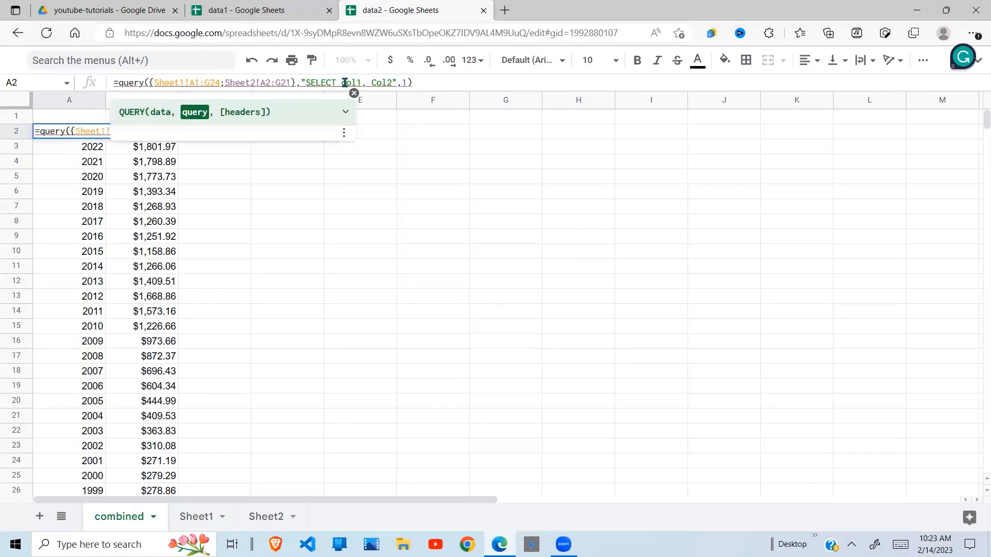
click(376, 83)
key(BackSpace)
text(c)
key(Return)
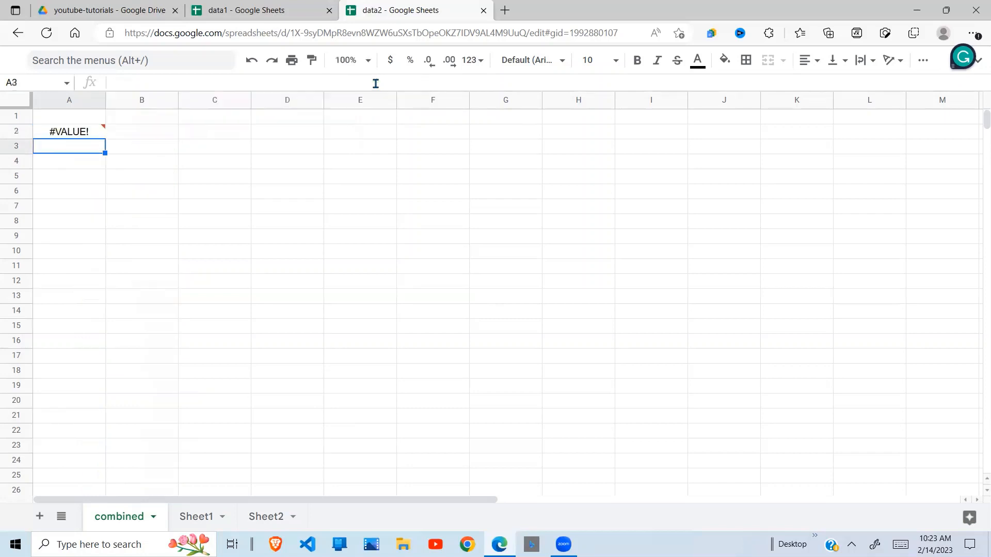
- Restore the capitalised references Col1 and Col2 in the query string of cell A2
click(92, 134)
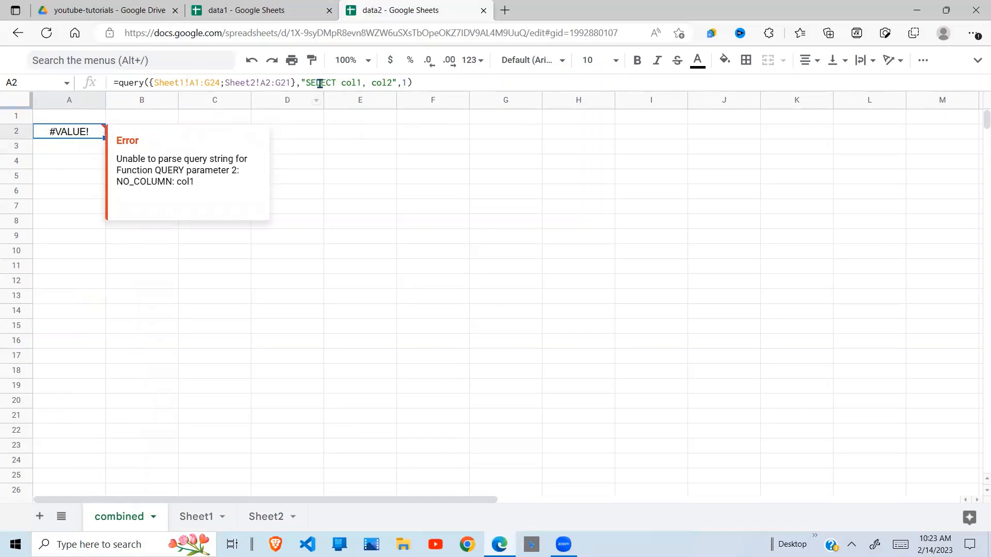
click(343, 84)
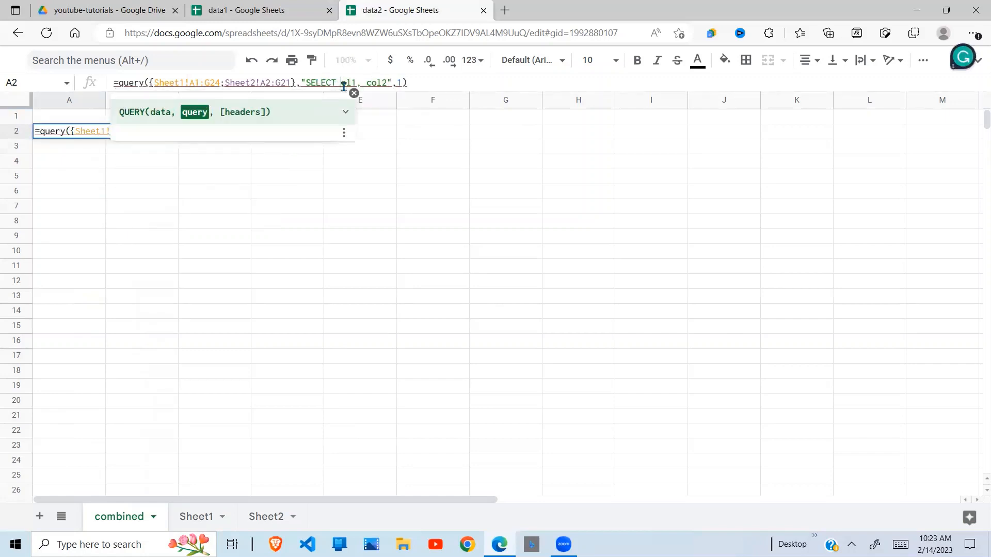
key(Delete)
text(C)
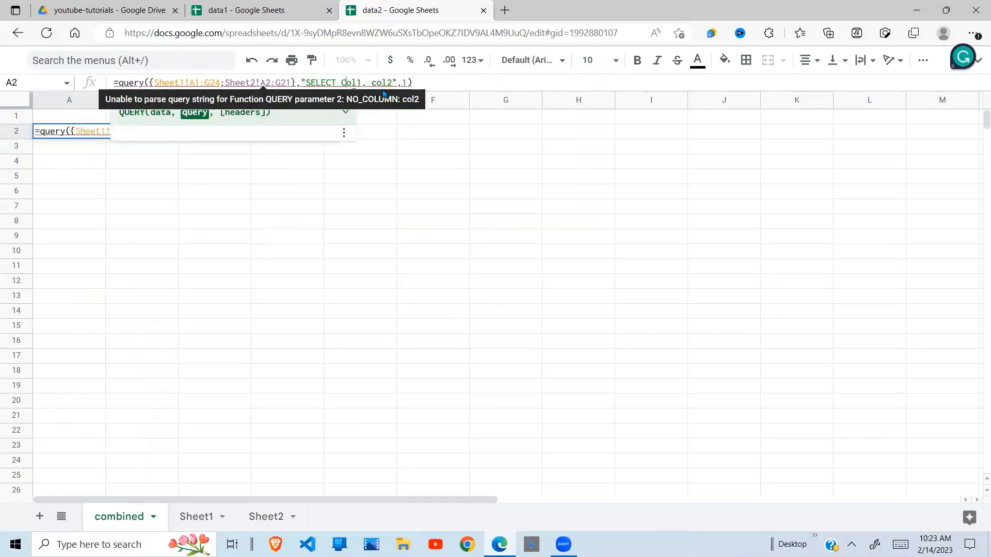
click(378, 86)
key(BackSpace)
text(C)
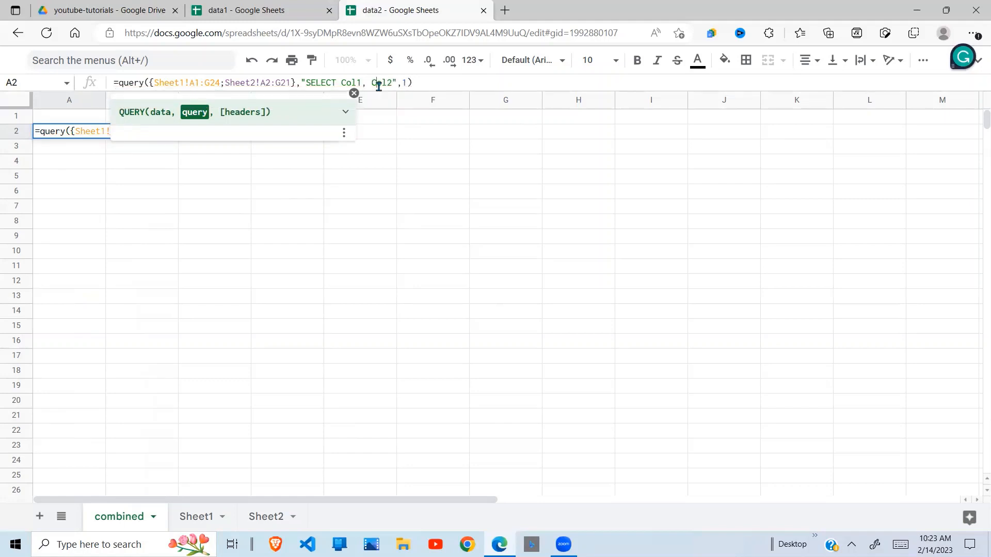
key(Return)
click(159, 221)
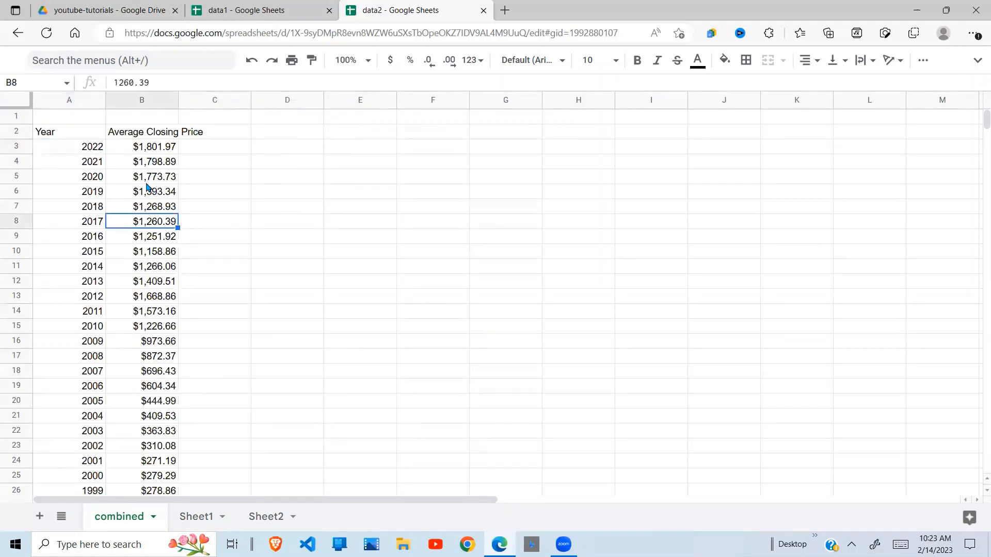
- Add the condition "where Col1>2000" after Col2 in the query string of cell A2 to filter the years
click(75, 135)
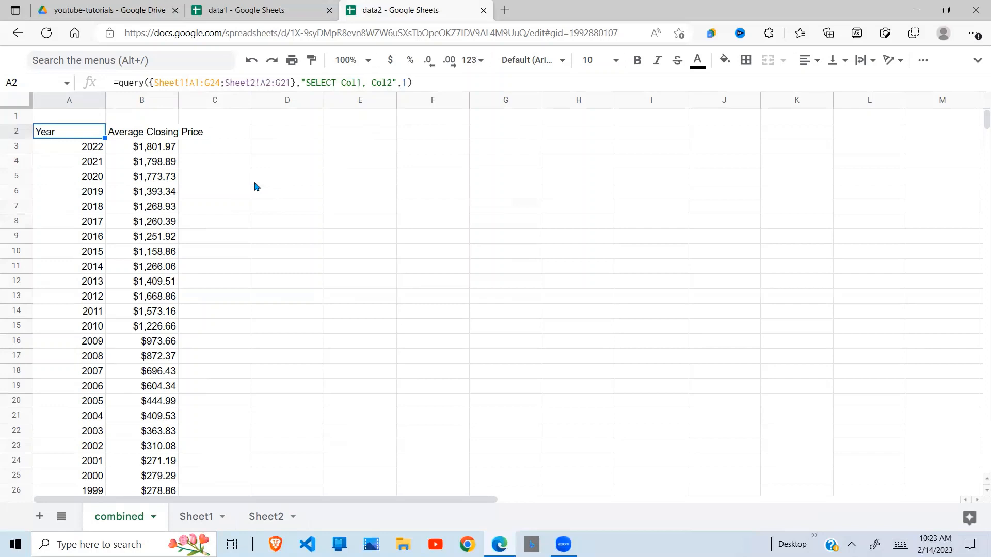
click(391, 82)
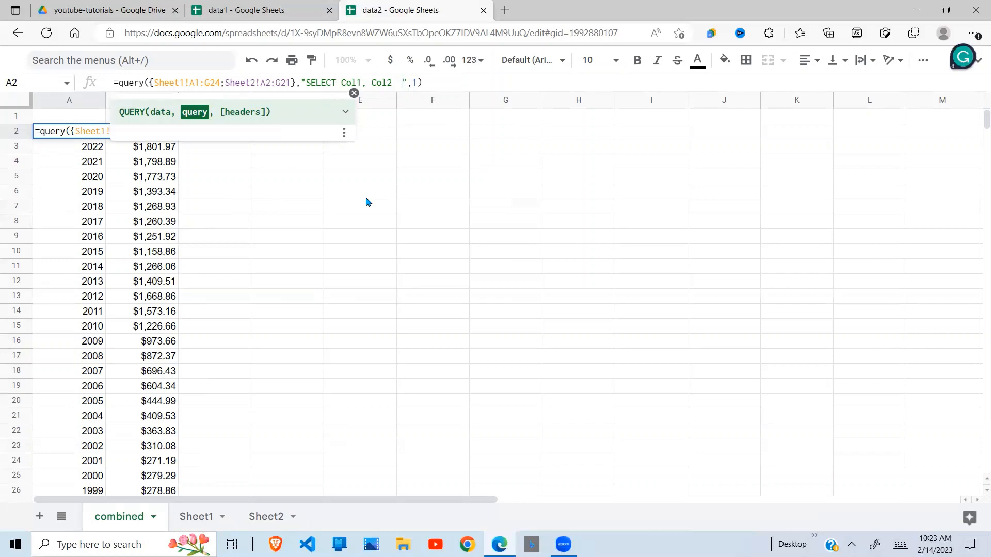
text(where )
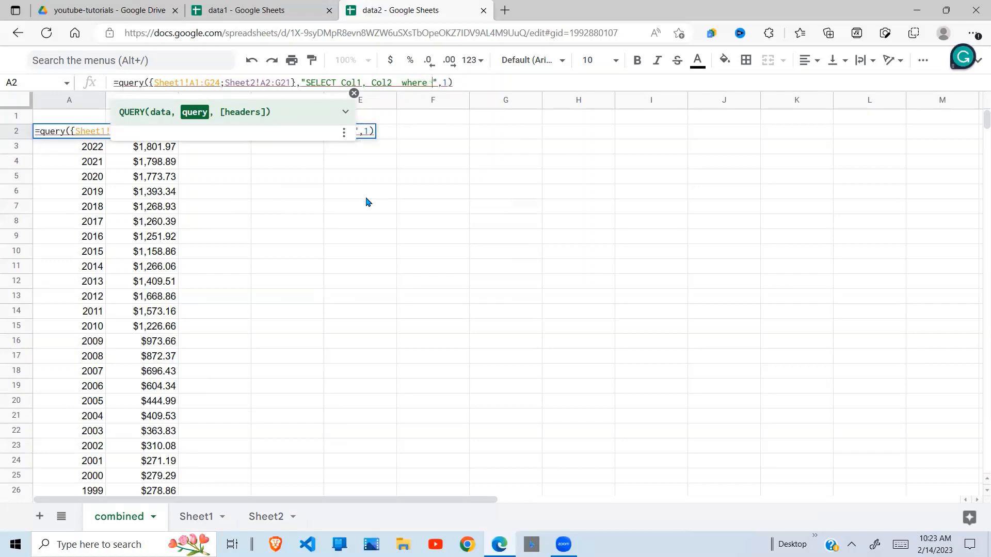
text(Col)
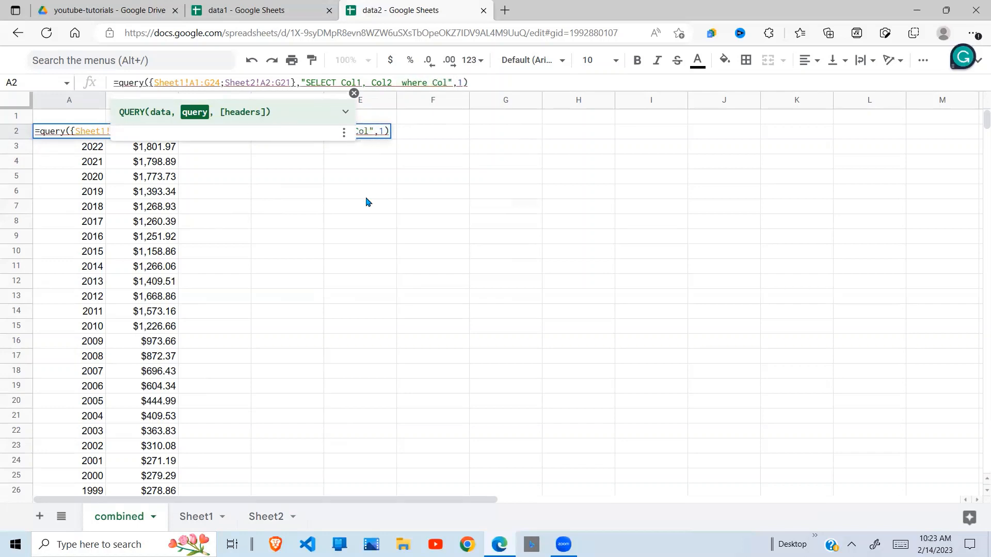
text(1>2000)
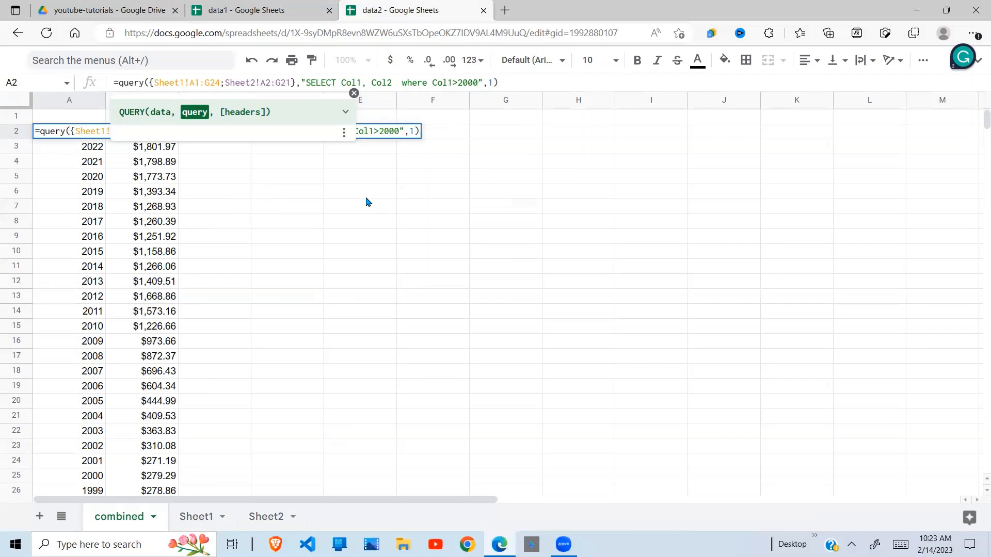
key(Return)
- Check the filtered rows down to the last year against the A2 formula and the source tables on Sheet1 and Sheet2
click(124, 177)
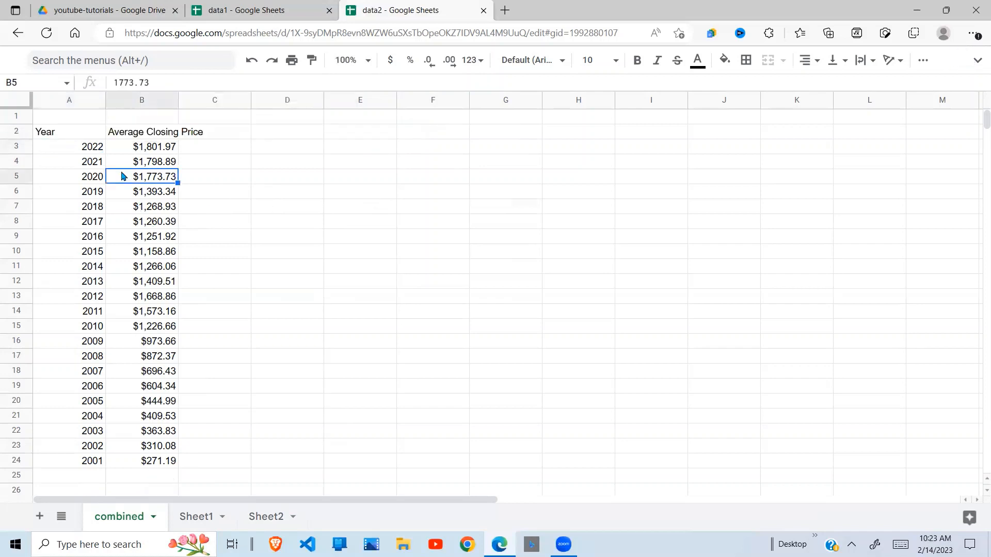
drag(94, 153, 166, 468)
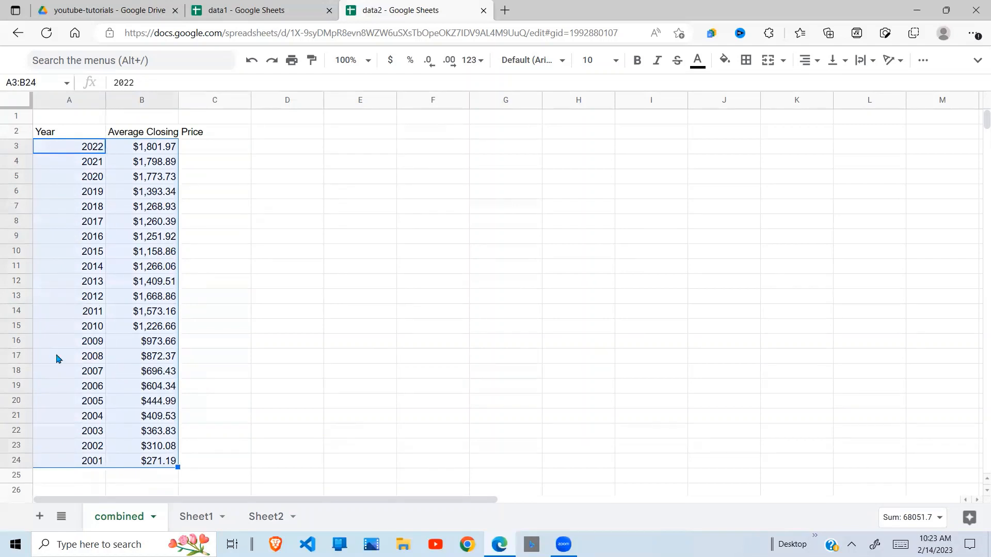
click(102, 452)
click(101, 466)
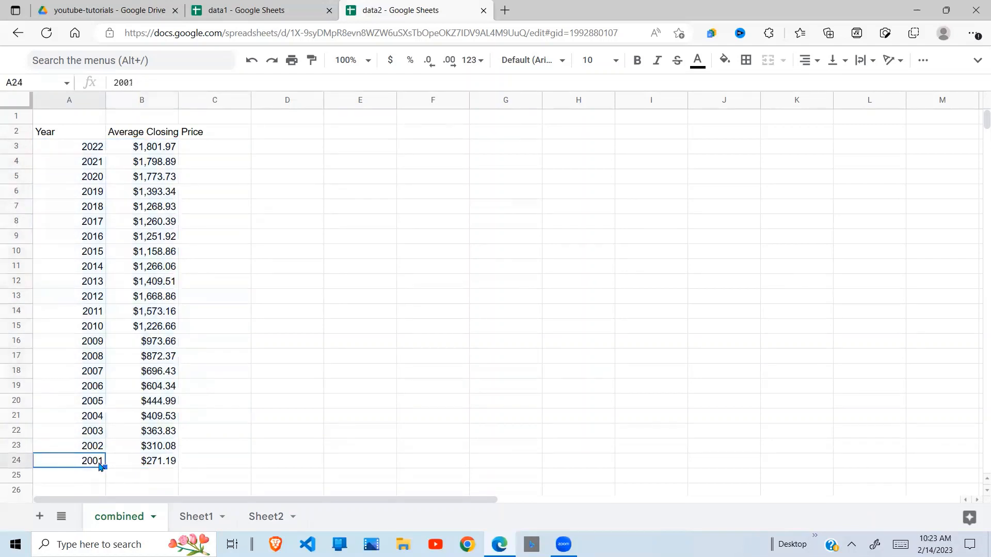
click(79, 137)
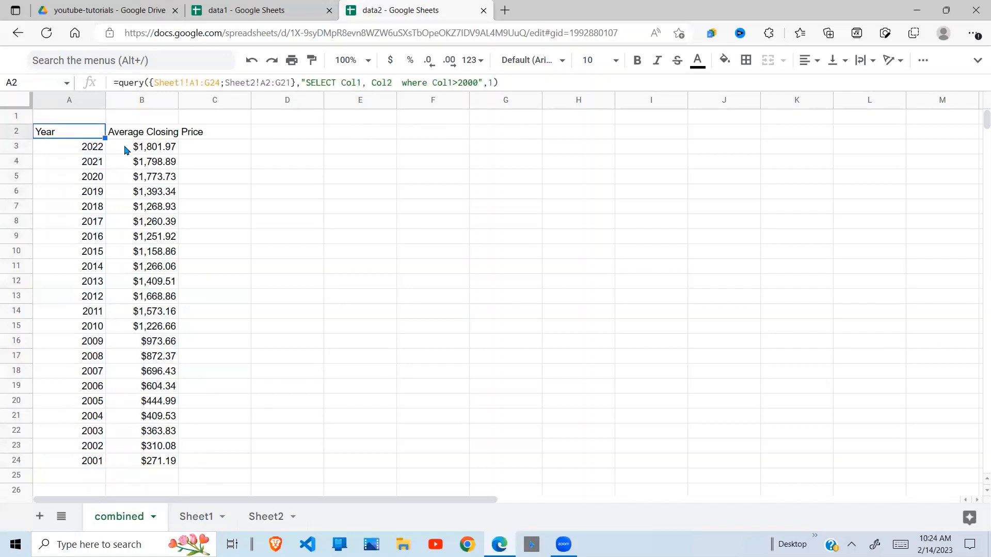
click(91, 149)
click(89, 138)
click(210, 519)
click(258, 520)
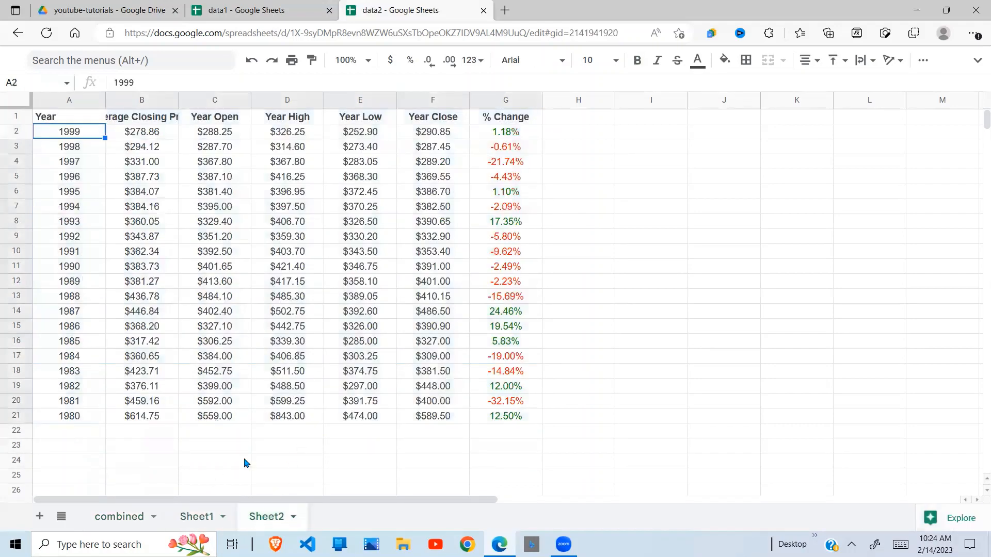
click(118, 518)
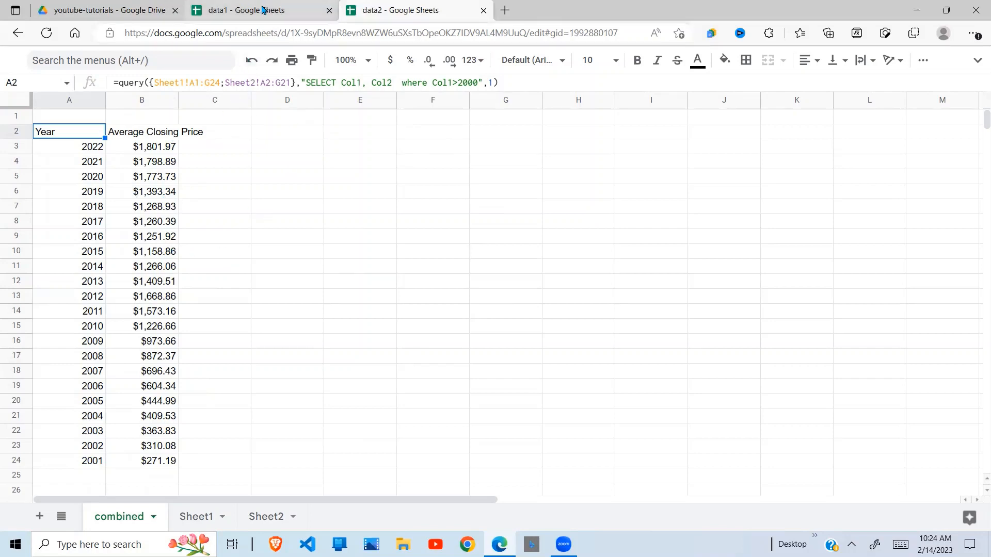
- Switch to the data1 spreadsheet and compare its Sheet1 with the combined sheet of data2
click(263, 10)
click(89, 178)
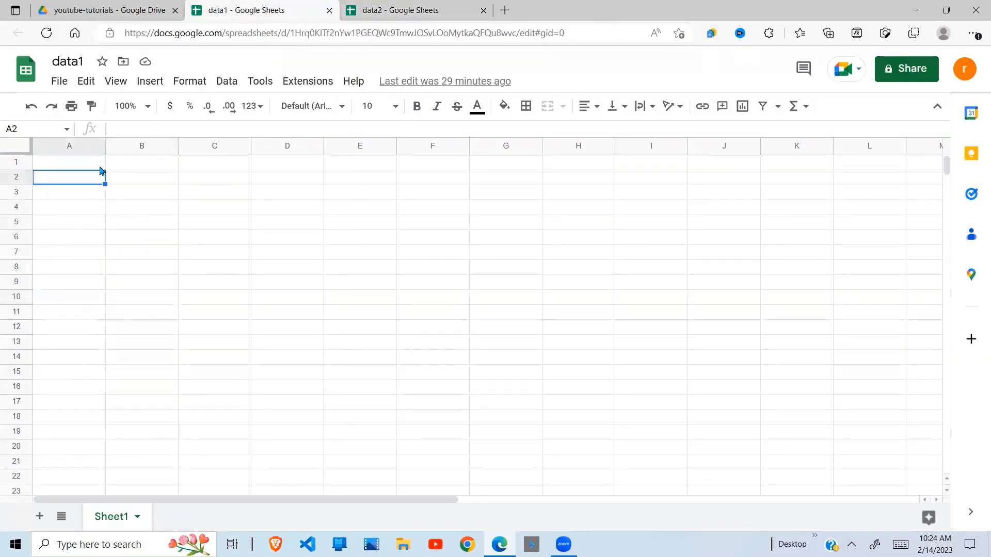
click(100, 167)
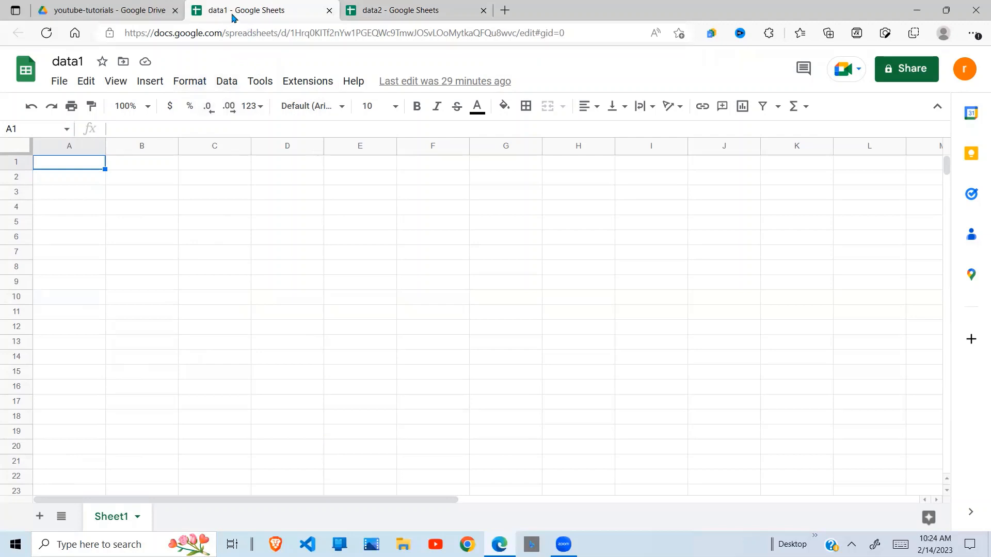
click(102, 206)
click(100, 165)
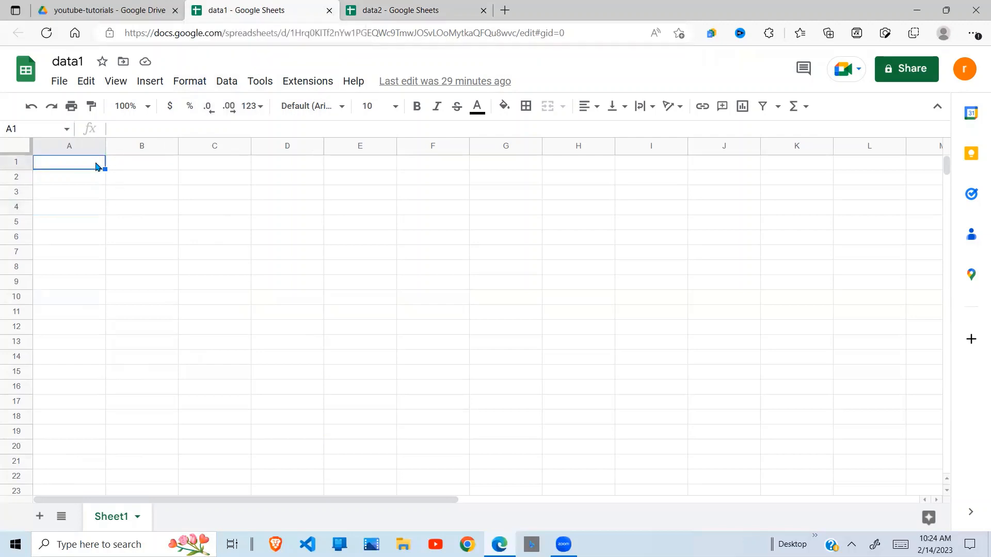
click(386, 6)
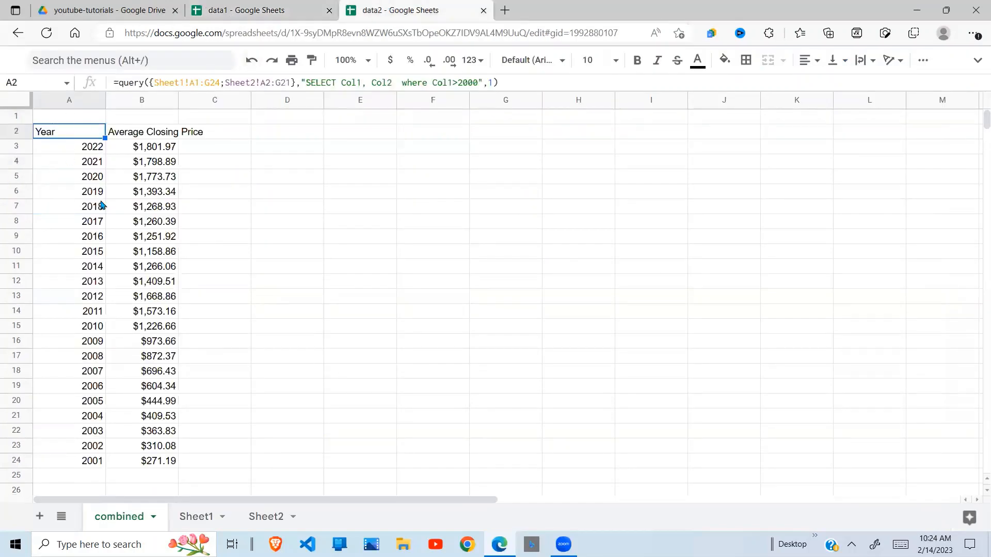
click(244, 7)
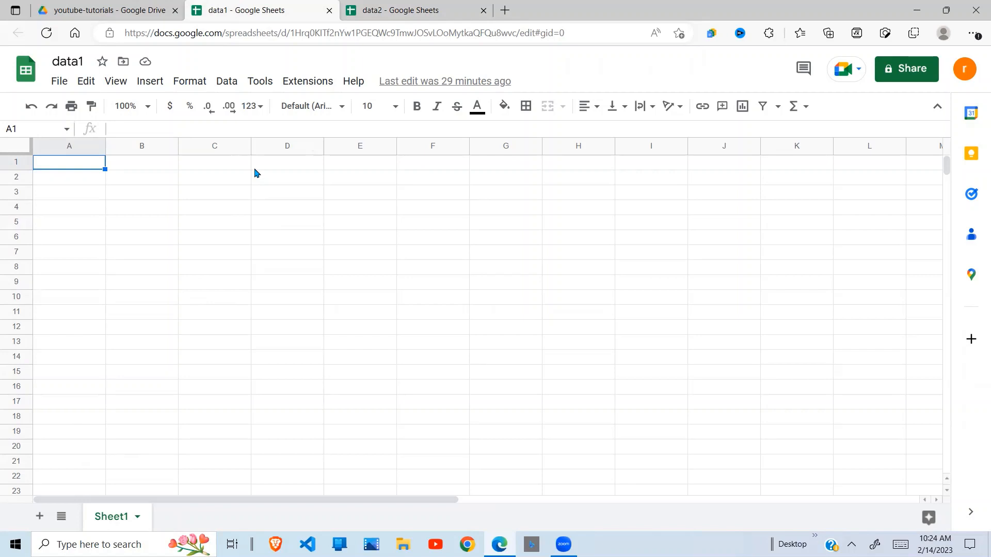
- Start an IMPORTRANGE formula in cell A1 of data1's Sheet1, up to its opening parenthesis
click(165, 204)
click(98, 164)
text(=i)
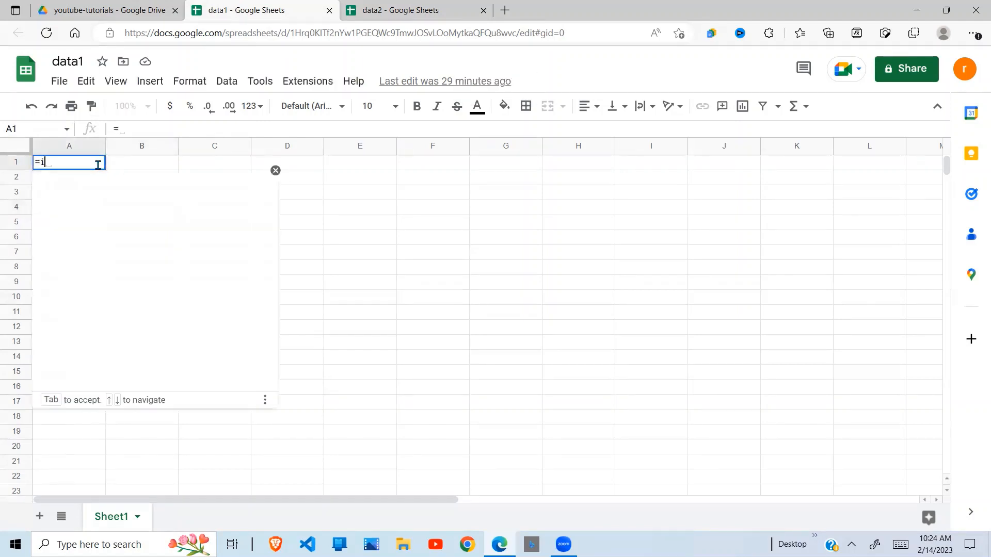
text(mpr)
key(BackSpace)
key(BackSpace)
key(BackSpace)
key(BackSpace)
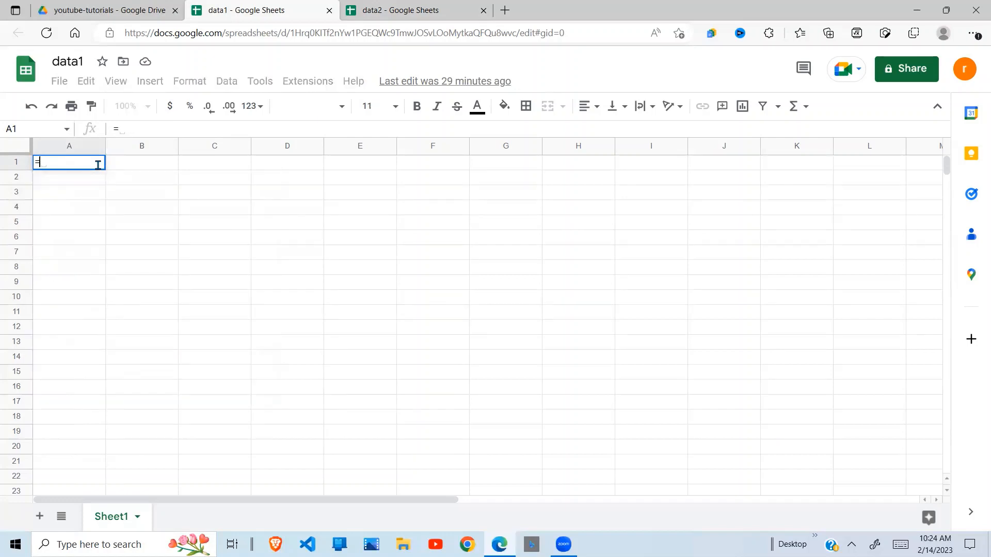
text(IMPO)
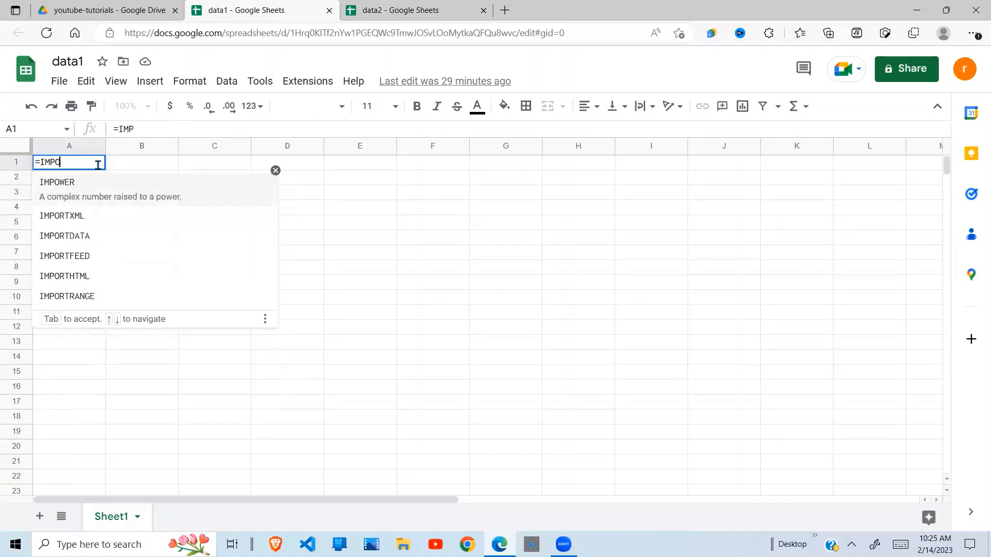
text(RTRA)
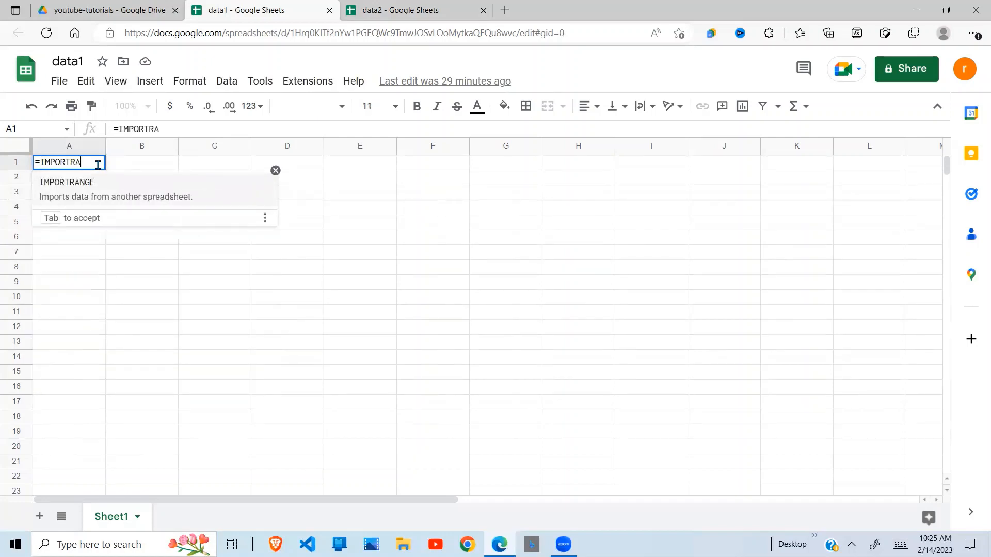
text(NGE()
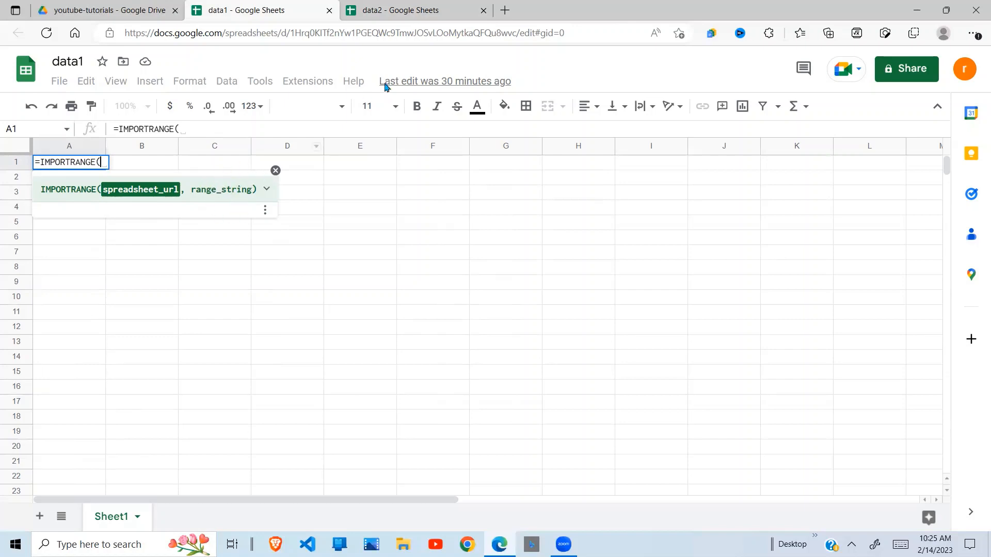
- Copy the spreadsheet ID from the data2 URL and paste it in quotes as the first IMPORTRANGE argument in data1
click(400, 14)
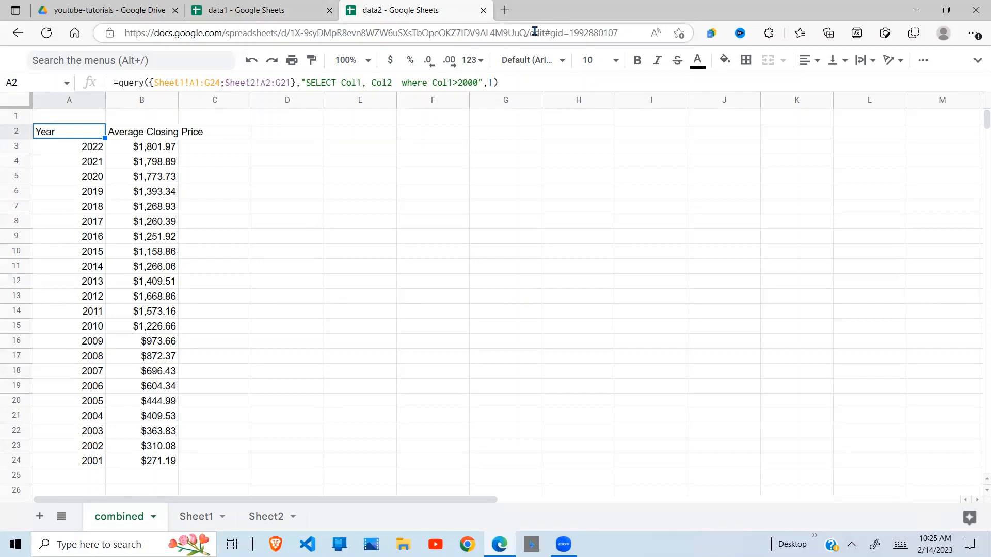
drag(524, 33, 292, 39)
key(ctrl+c)
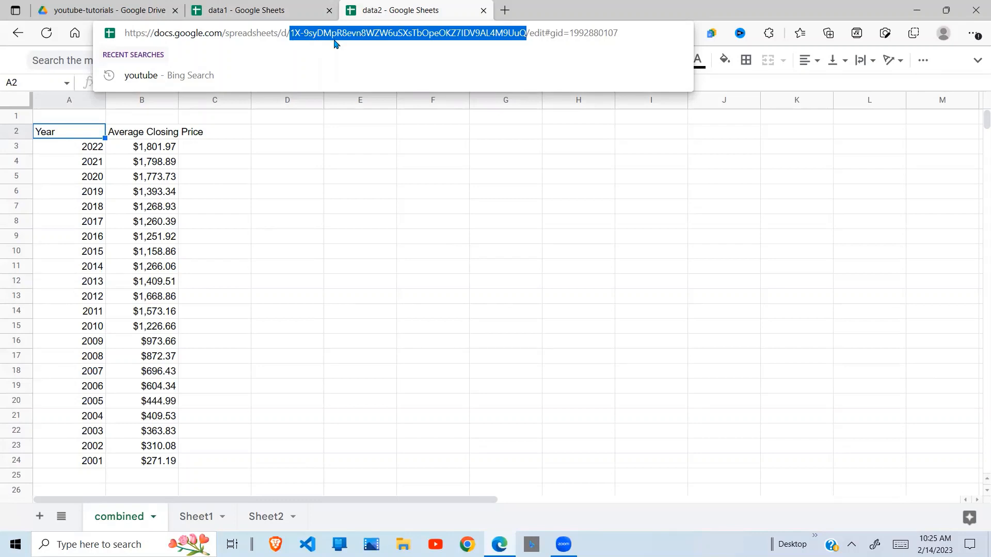
click(277, 10)
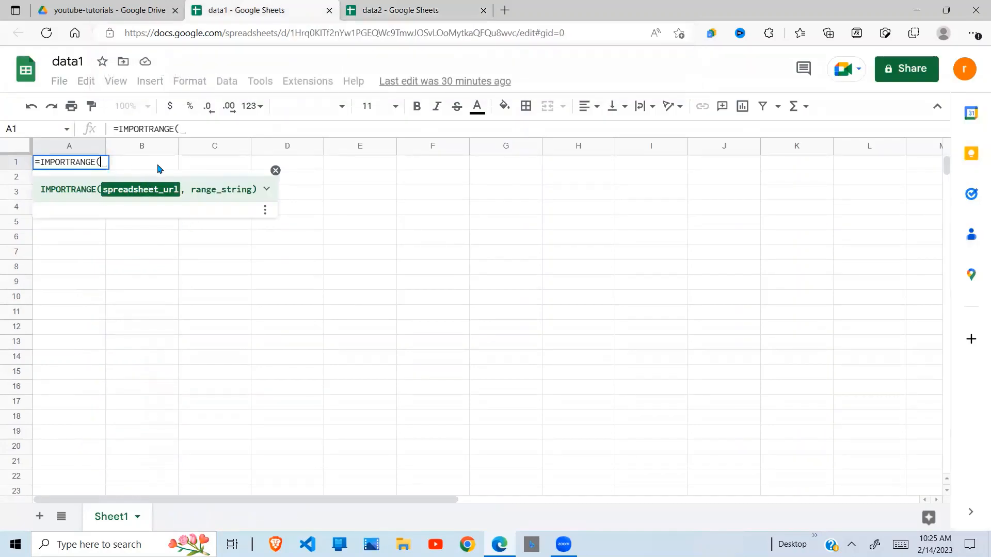
text("")
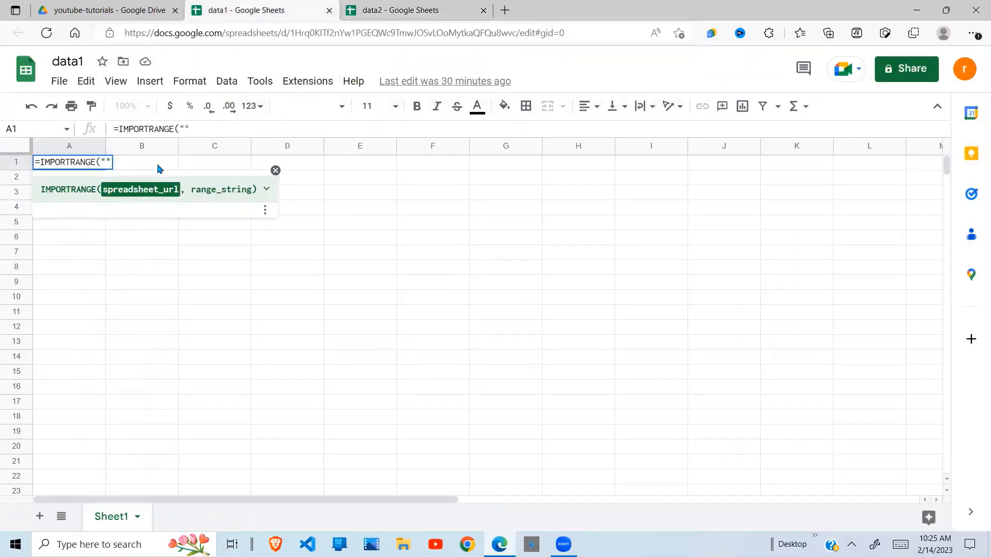
key(ctrl+v)
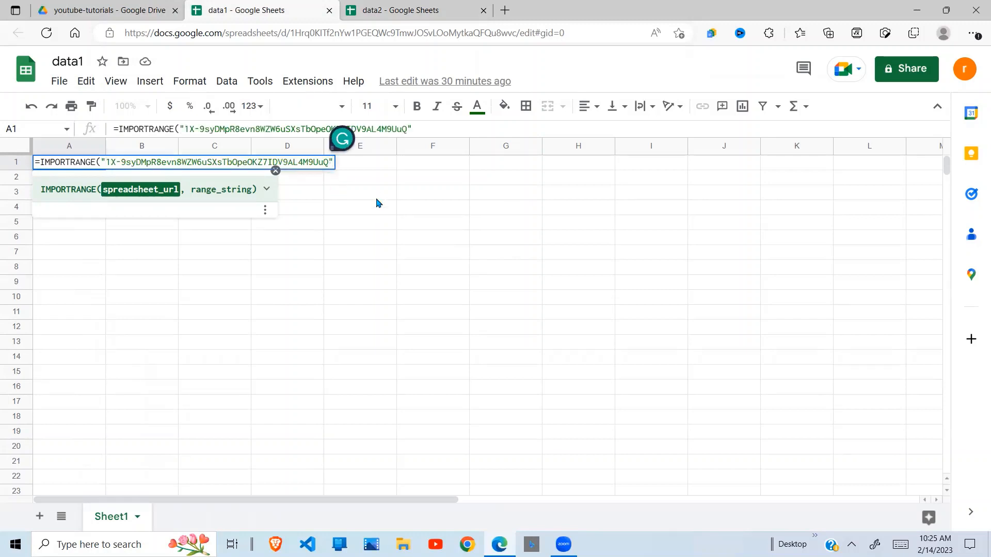
- Begin the range_string argument of the IMPORTRANGE formula with the sheet name Sheet1 after an opening quote
text(,)
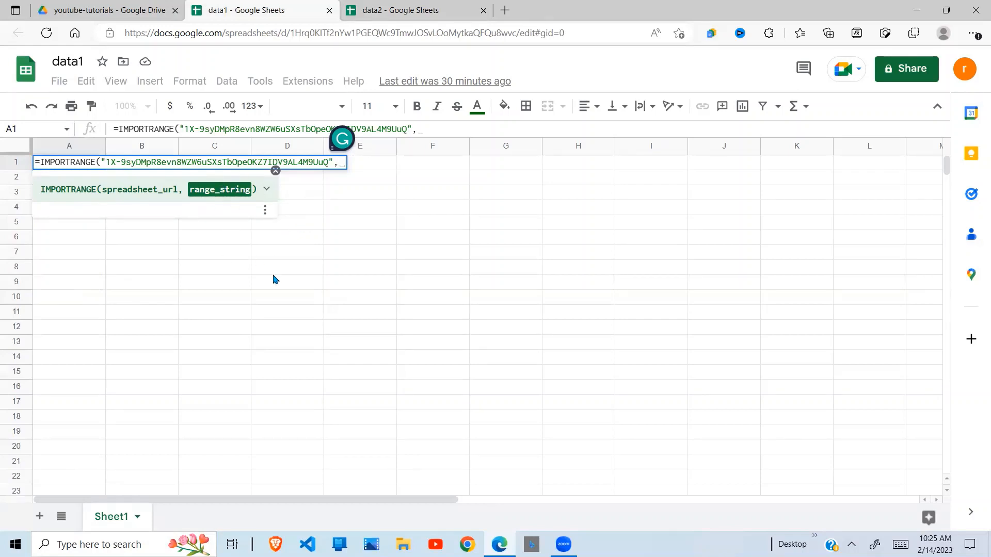
text(")
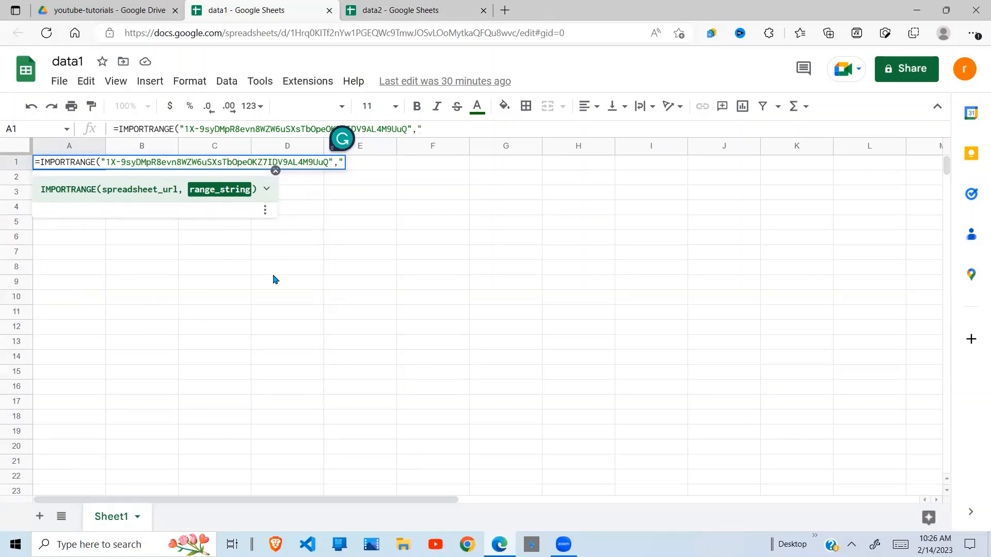
text(Sheeet1)
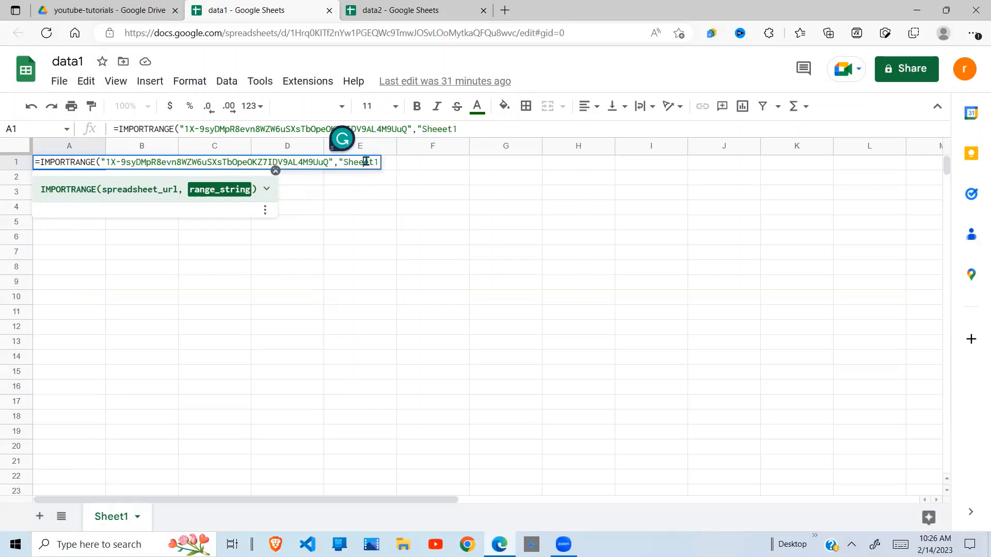
- Check the data extent on data2's Sheet1 and complete the IMPORTRANGE formula in data1's cell A1 with the range Sheet1!A1:A24
click(439, 16)
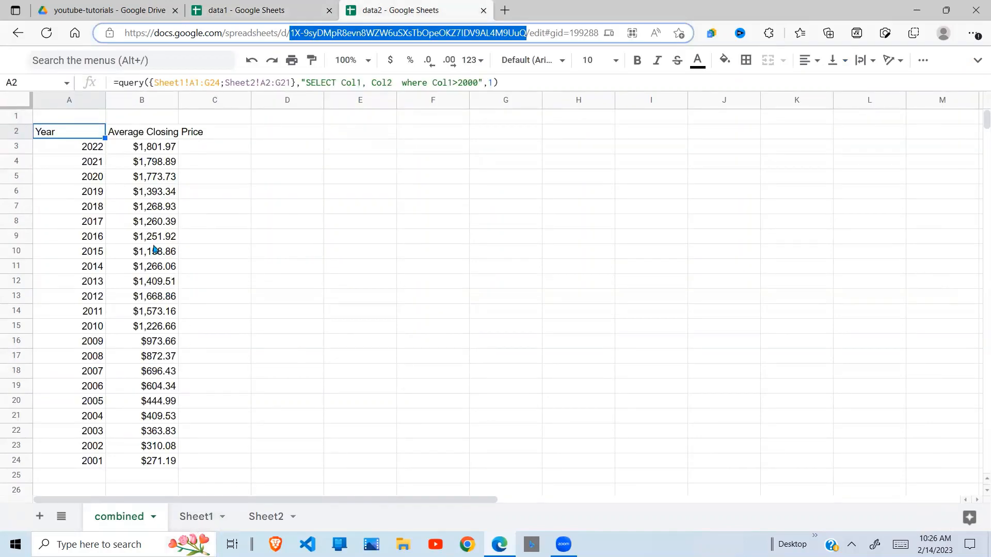
click(196, 519)
click(159, 192)
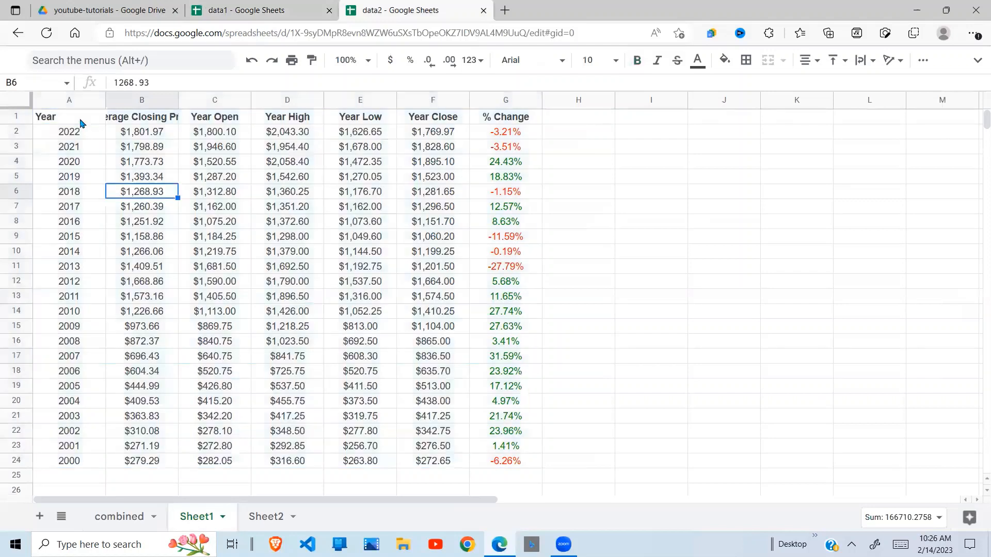
click(78, 118)
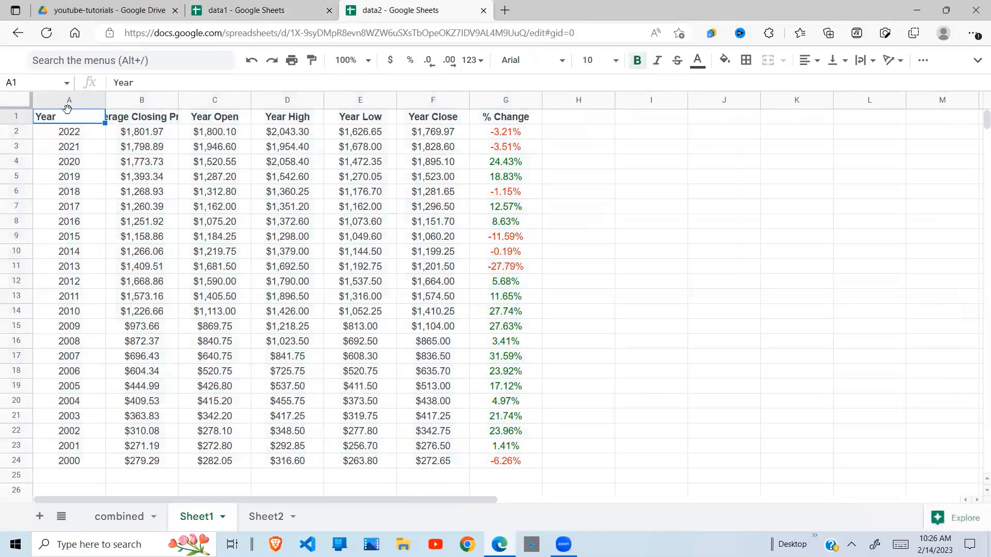
click(517, 468)
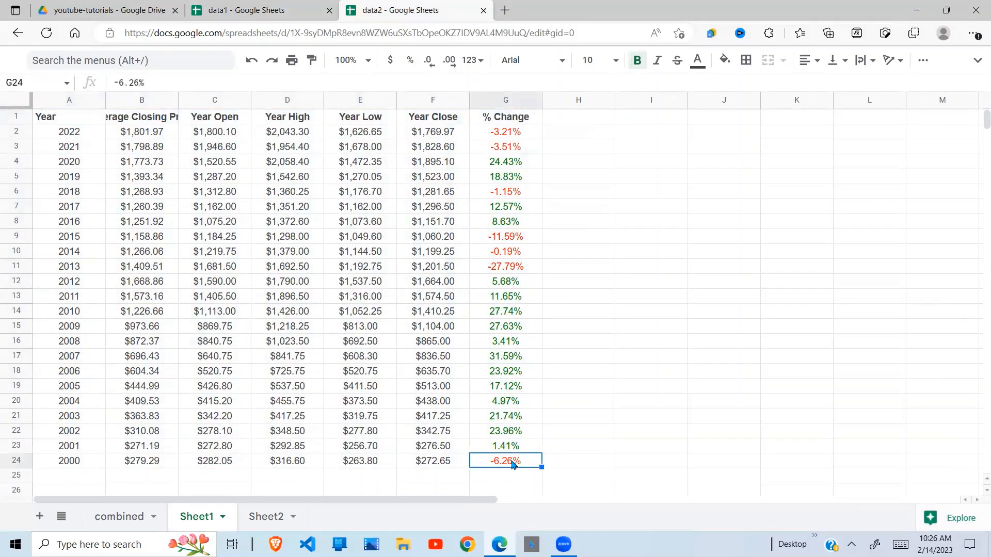
click(229, 6)
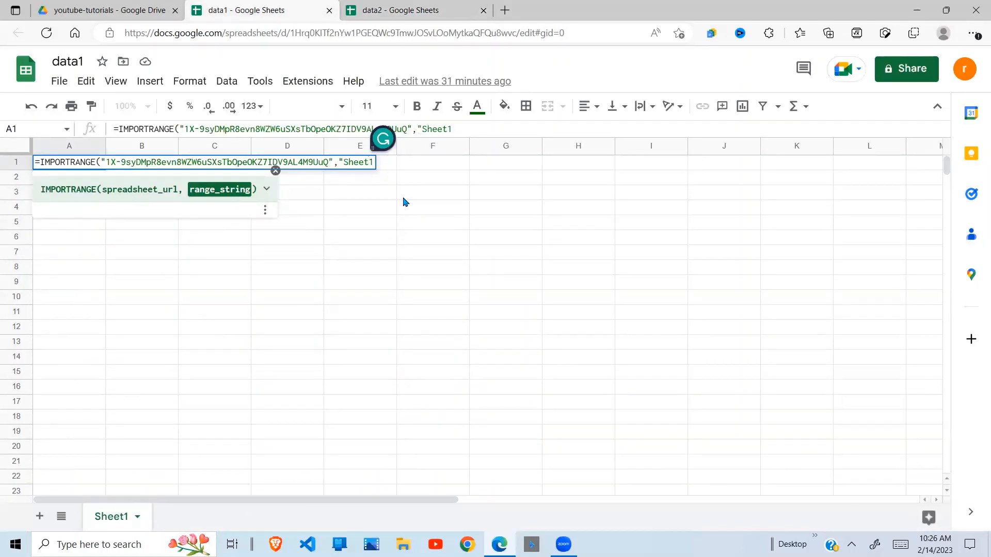
text(!A1:A24)
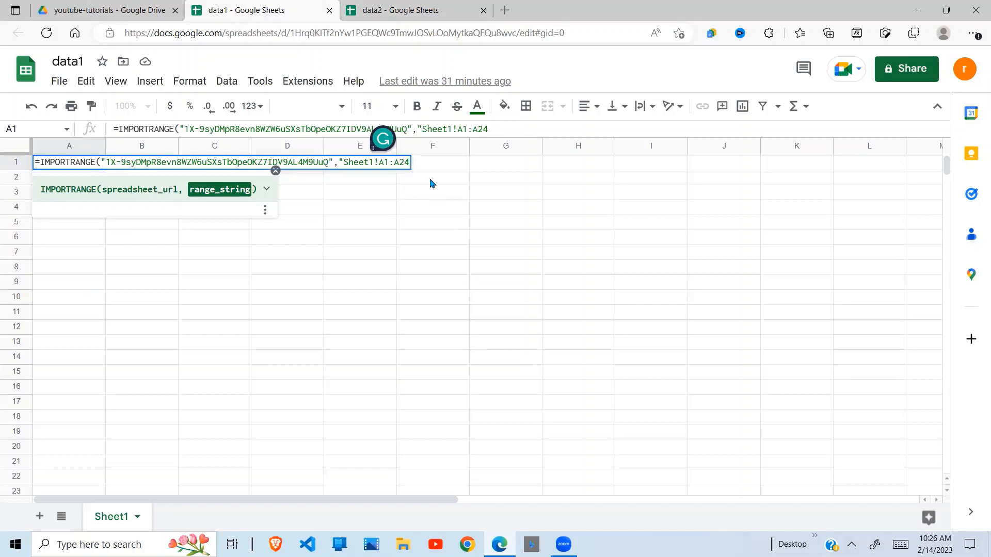
click(493, 129)
text(")
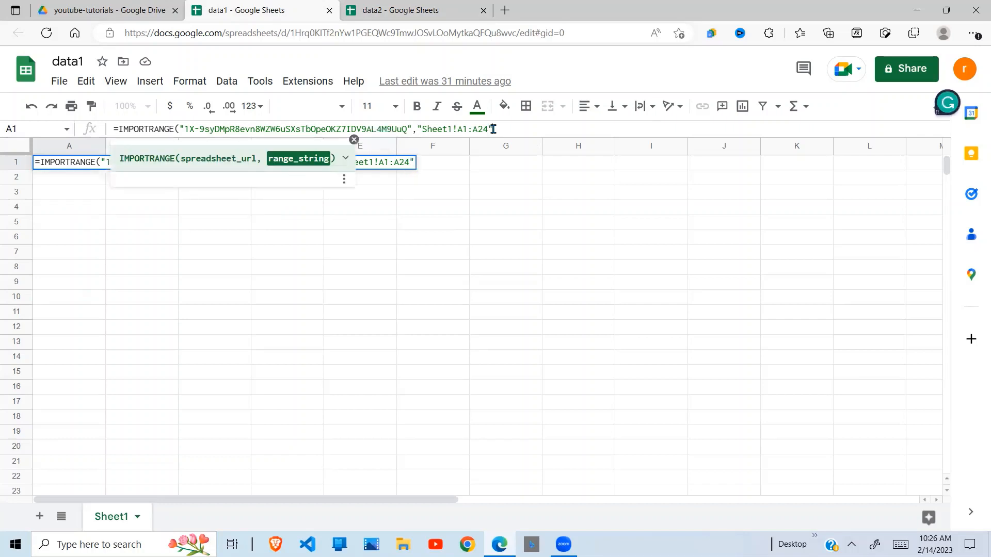
text())
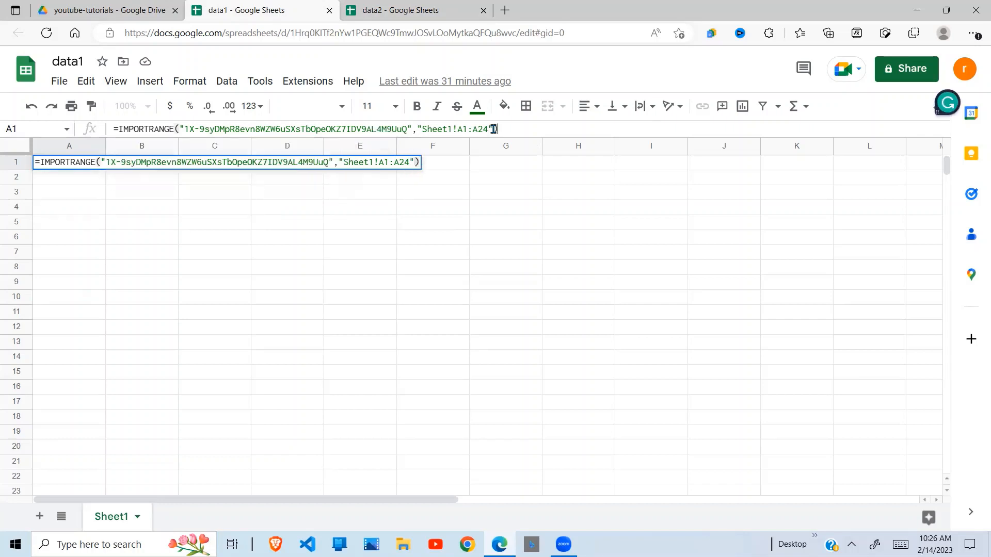
key(Return)
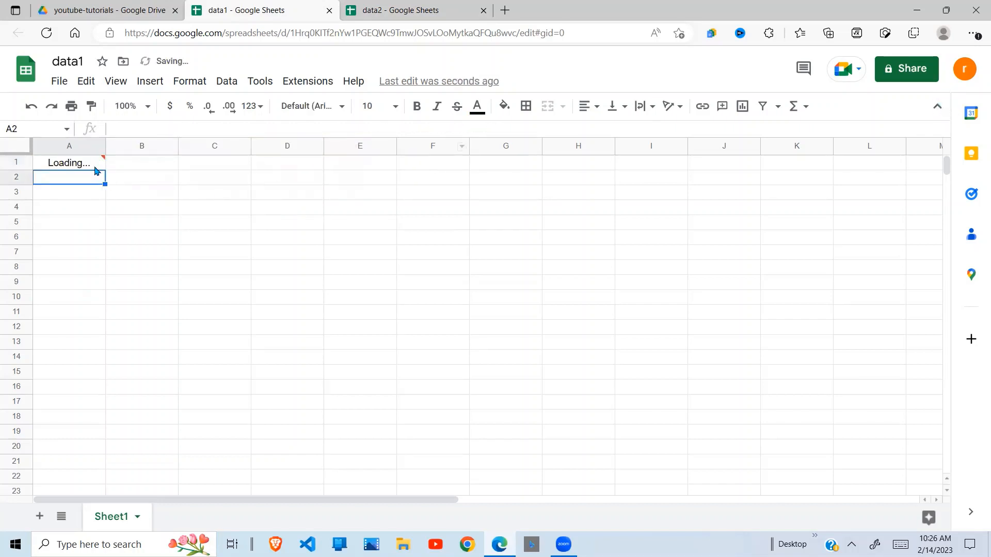
- Allow data1 access to the source spreadsheet from cell A1 and inspect the imported Year column
click(96, 166)
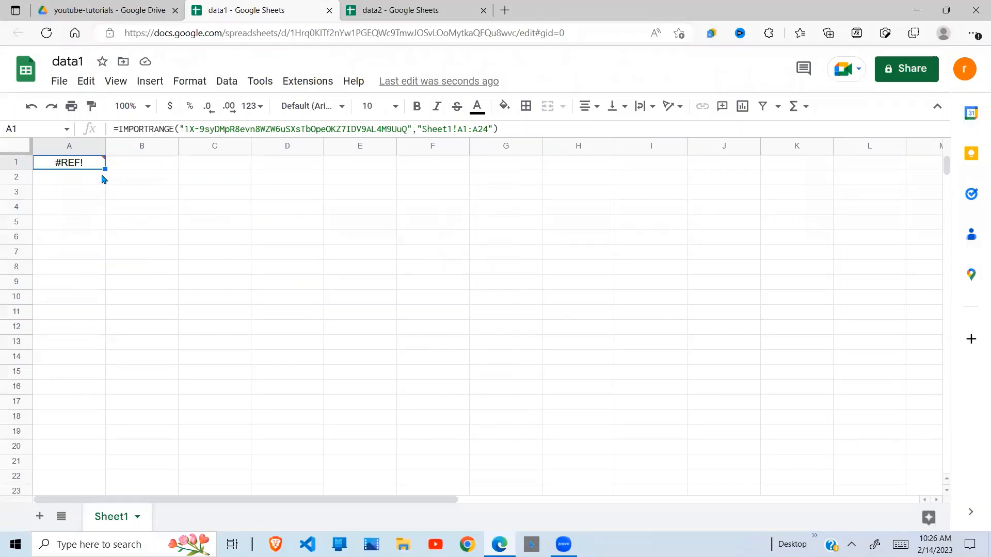
mouse_move(92, 171)
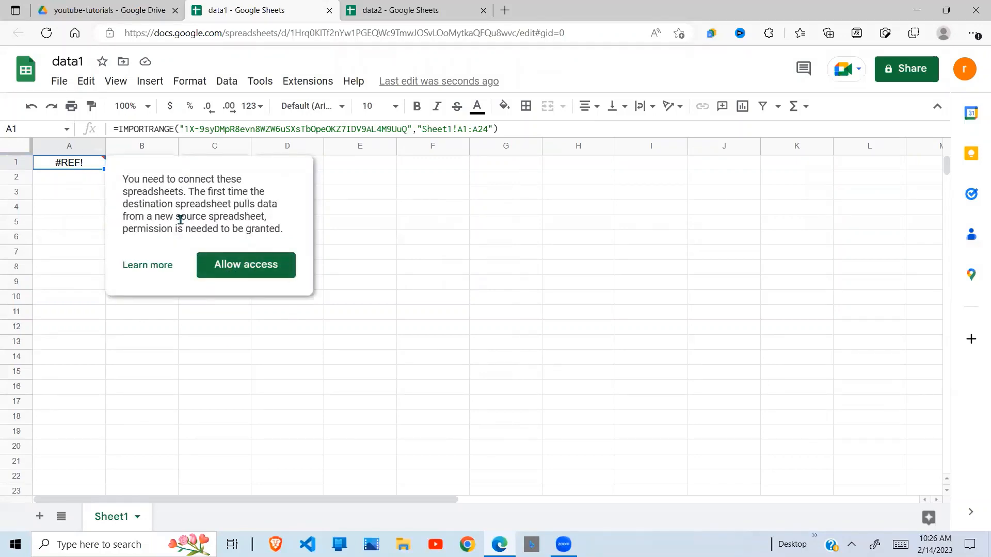
click(264, 270)
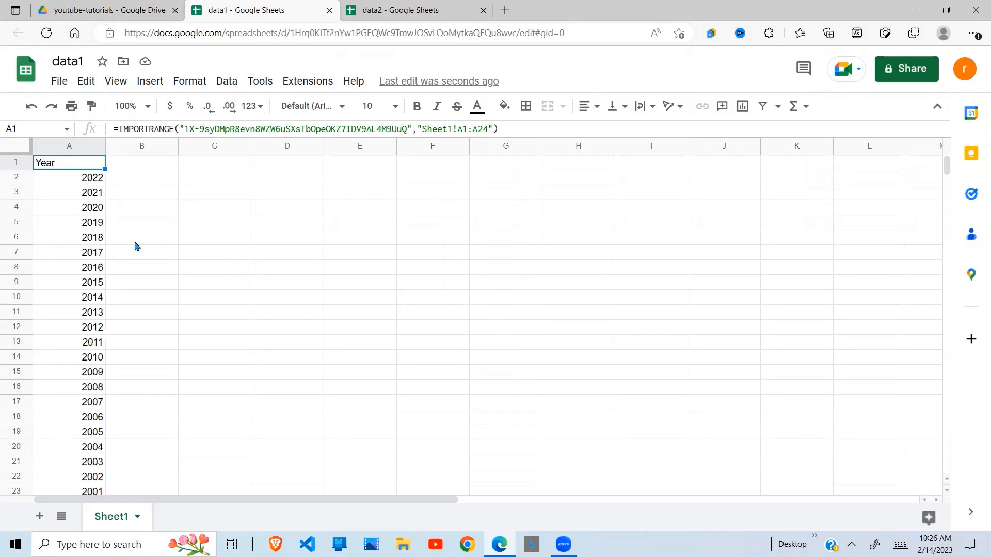
click(151, 237)
click(100, 182)
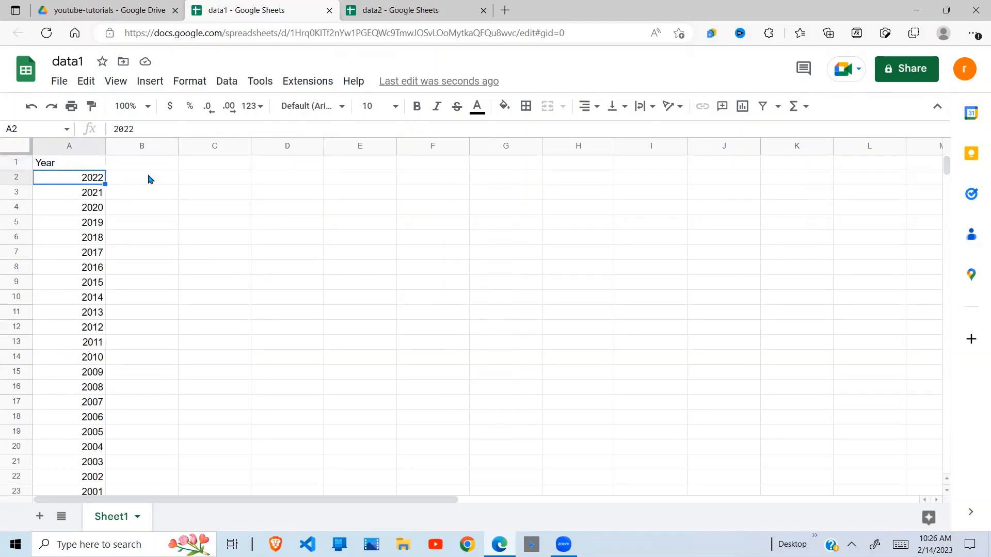
click(93, 167)
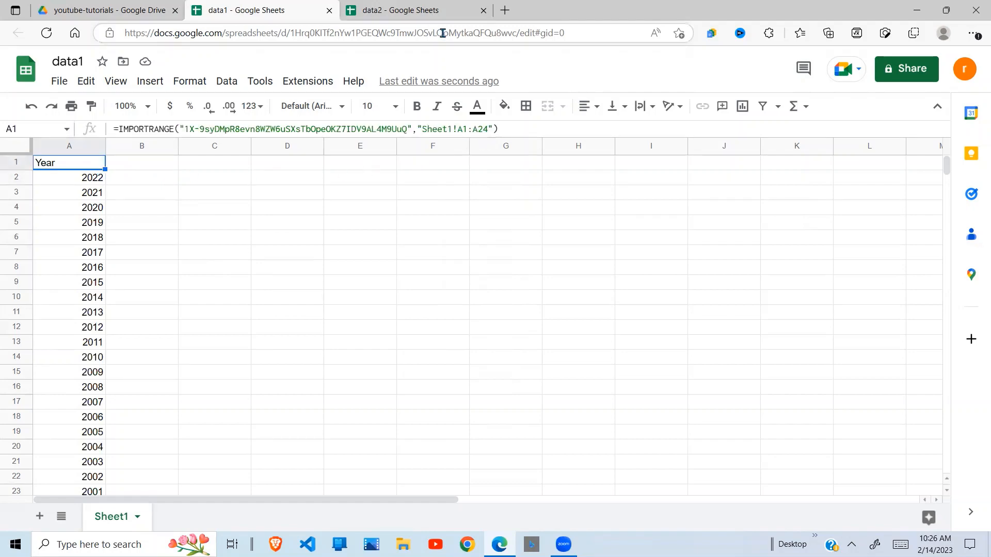
- Recheck the columns on data2's Sheet1, change data1's IMPORTRANGE range to Sheet1!A1:G24, and review the imported table
click(428, 11)
drag(70, 131, 51, 462)
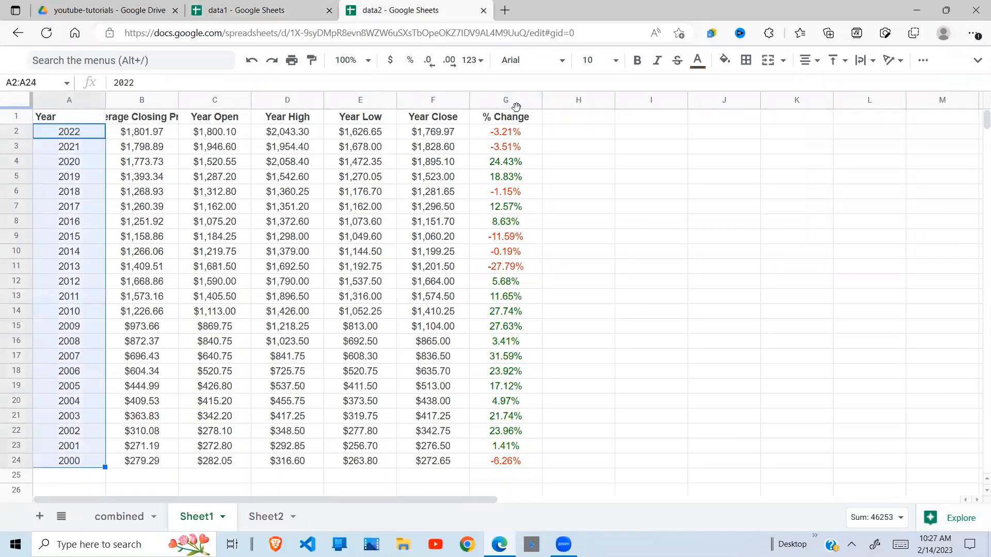
click(514, 465)
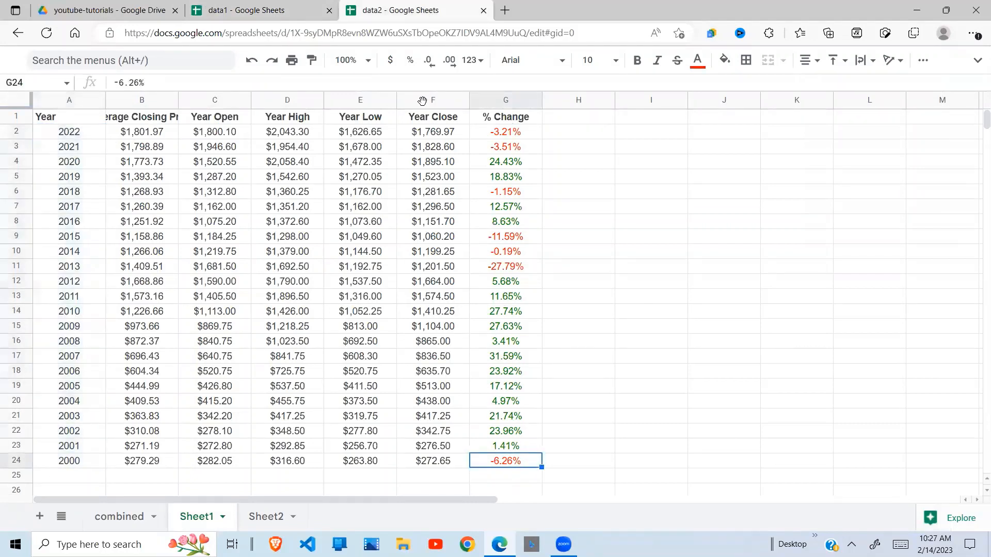
click(248, 12)
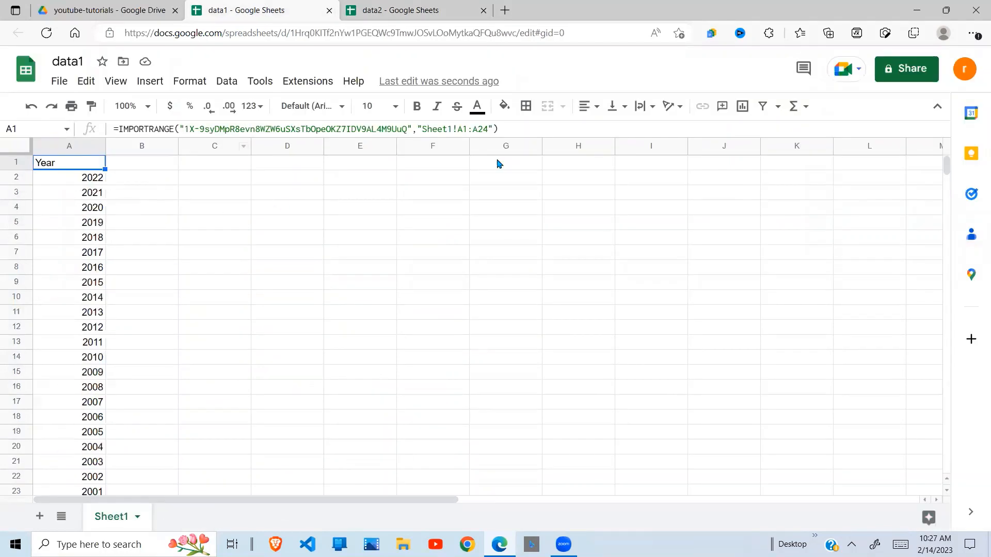
click(480, 130)
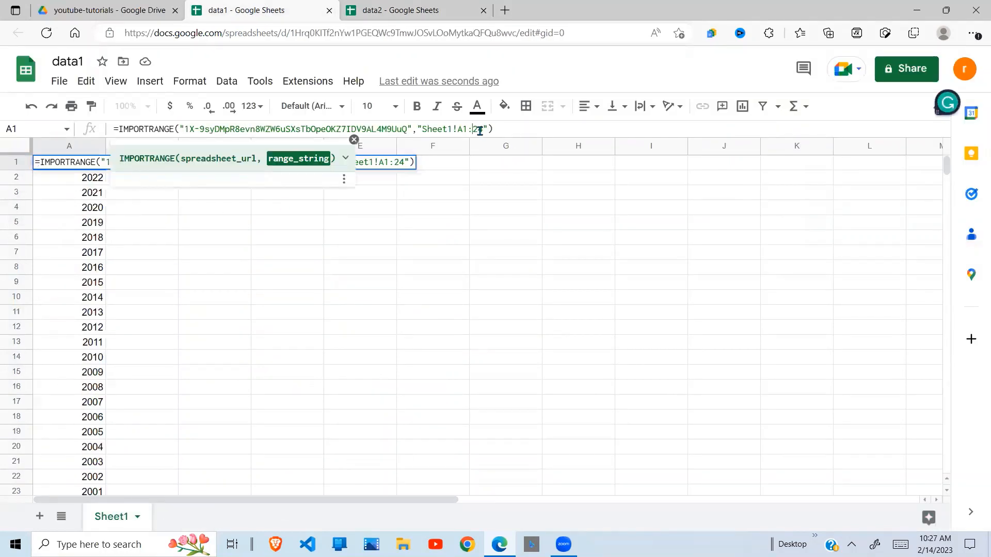
key(Return)
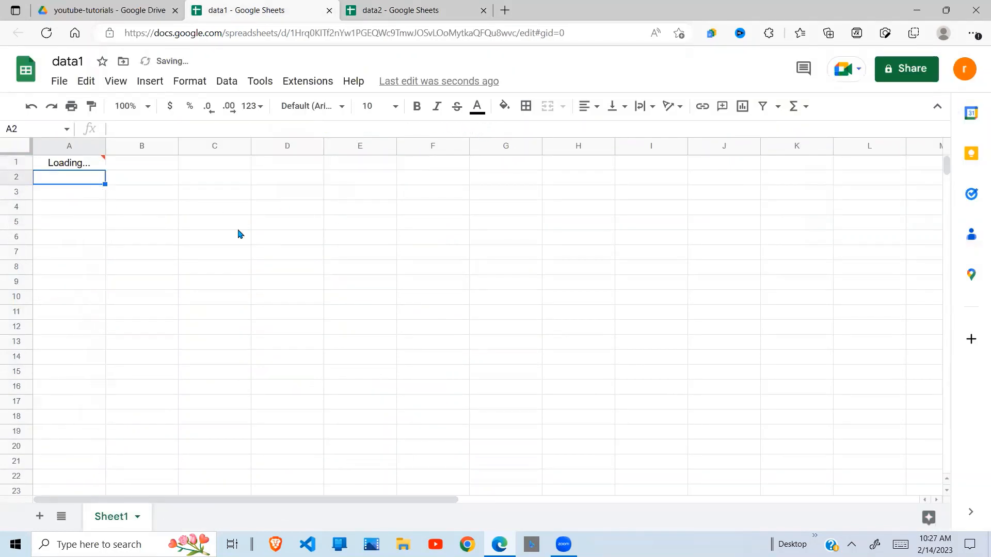
click(449, 212)
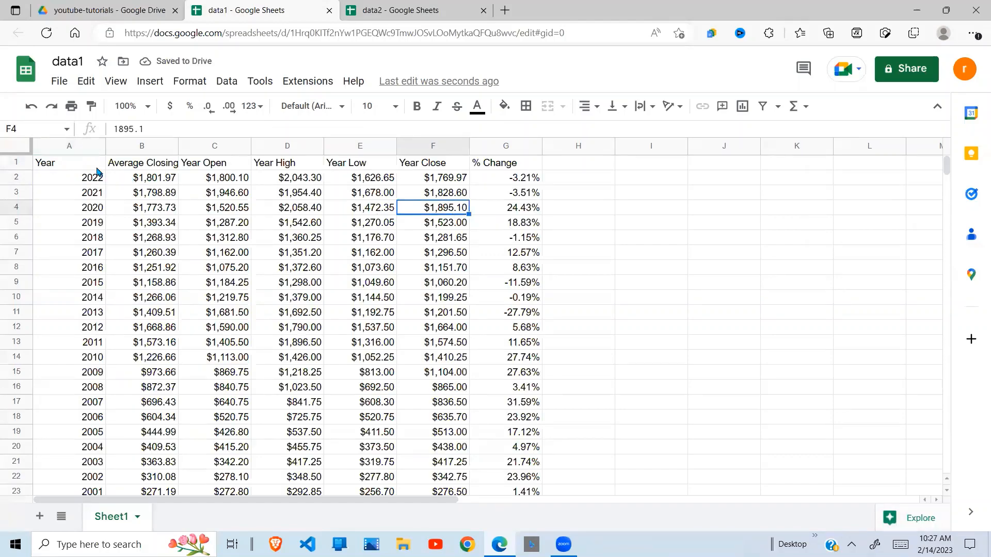
drag(96, 171, 509, 433)
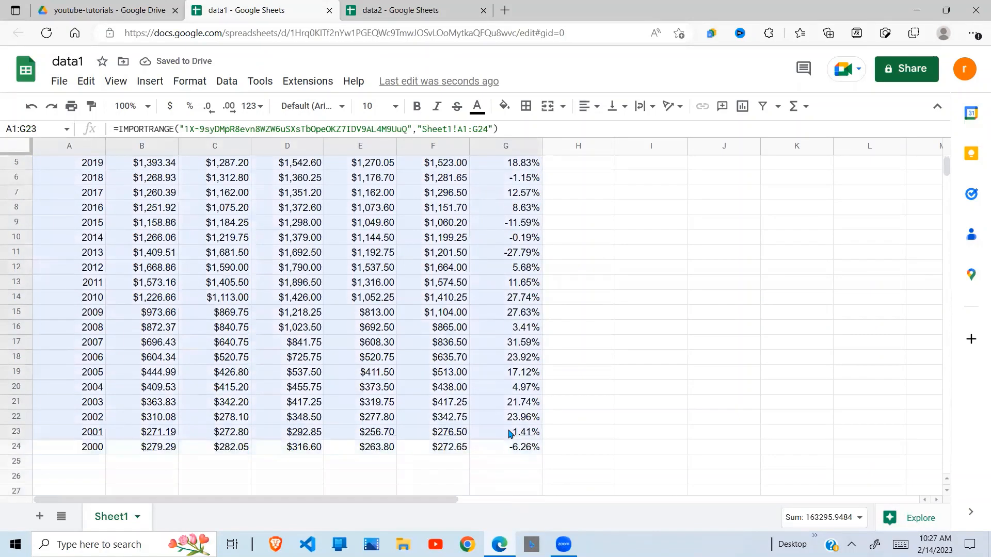
scroll(947, 162, up, 2)
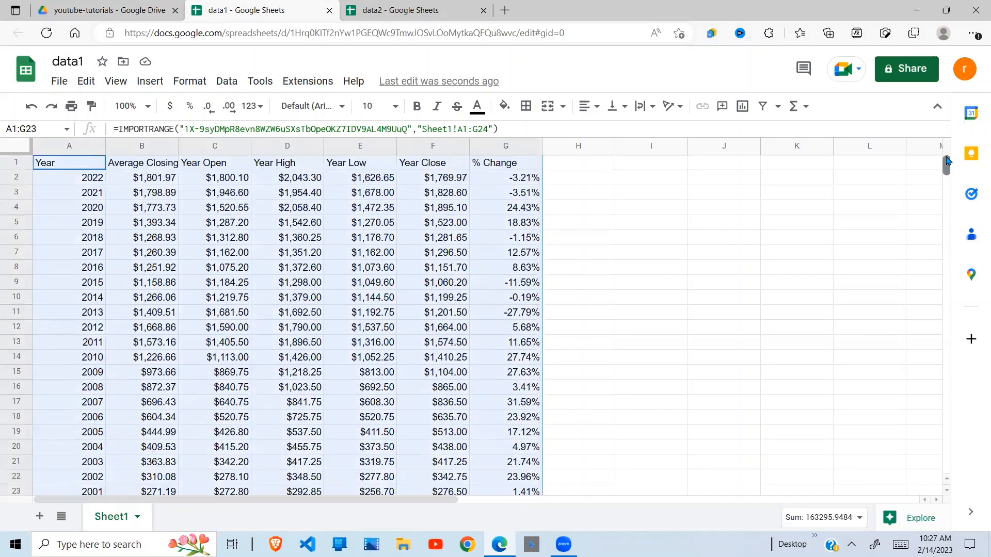
click(392, 273)
click(137, 179)
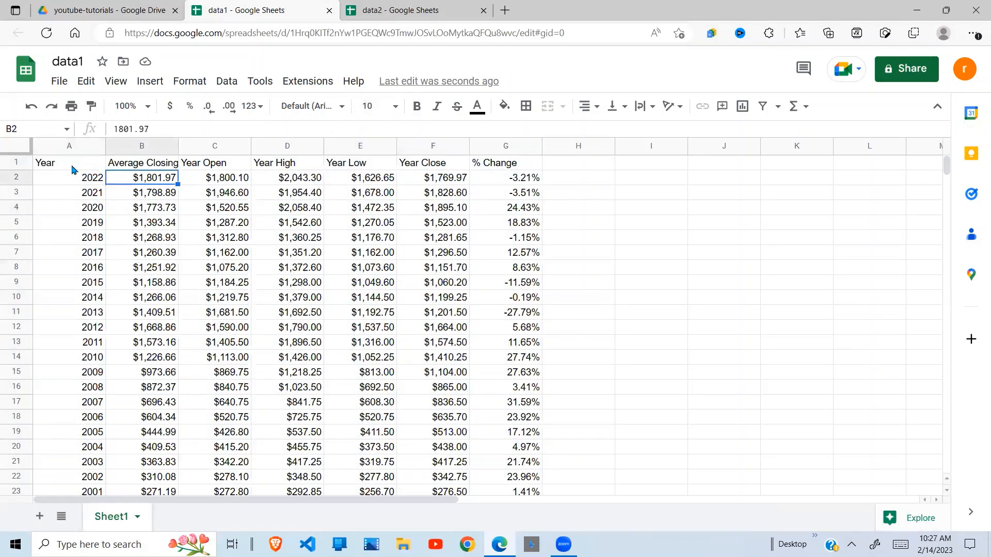
- Wrap the A1 formula in curly braces and append a semicolon-separated copy of the same IMPORTRANGE call to stack both imports
click(73, 167)
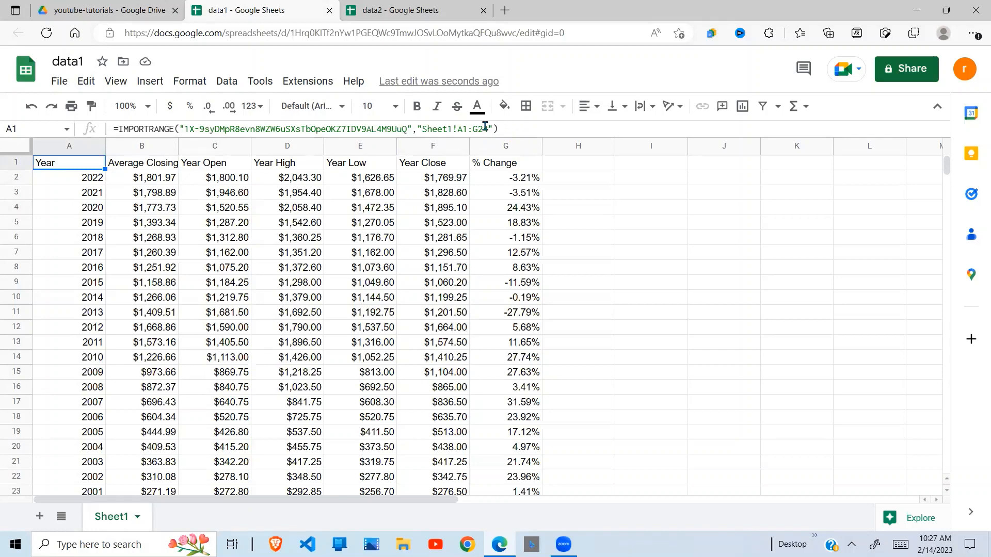
click(120, 129)
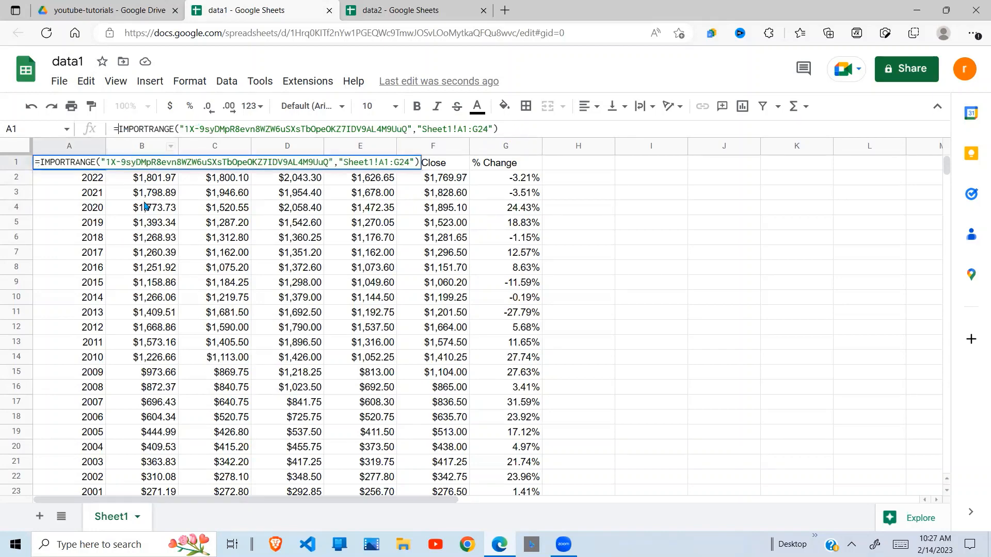
text({)
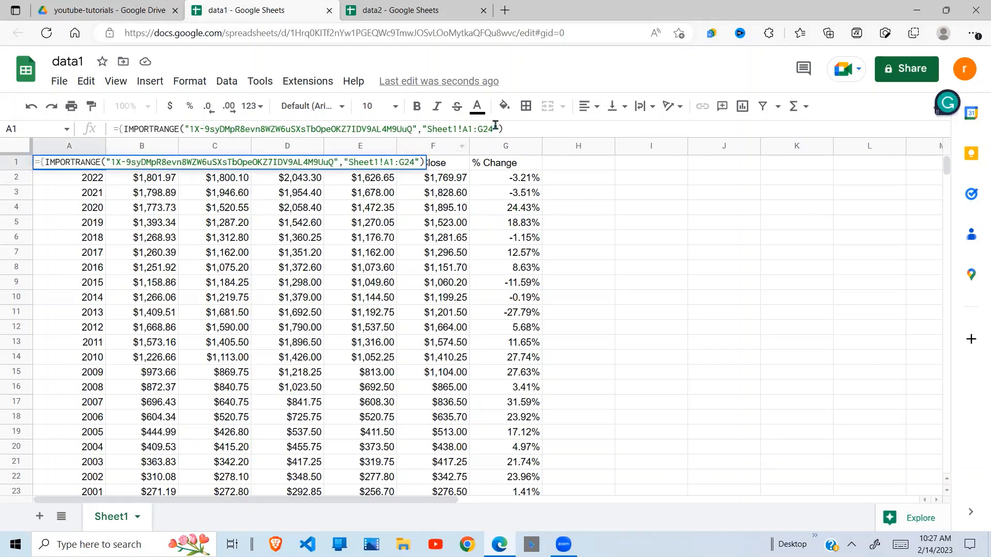
drag(509, 128, 124, 136)
key(ctrl+c)
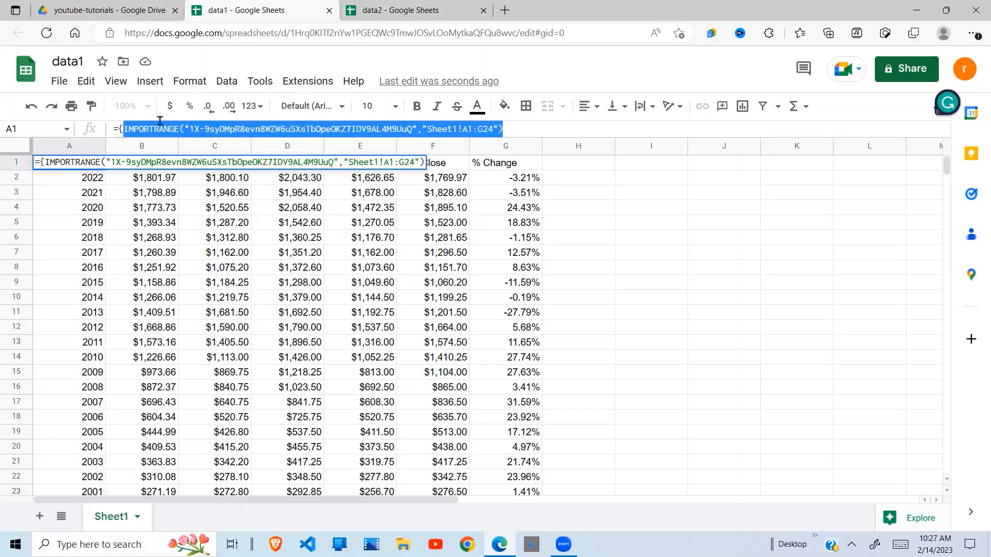
click(513, 129)
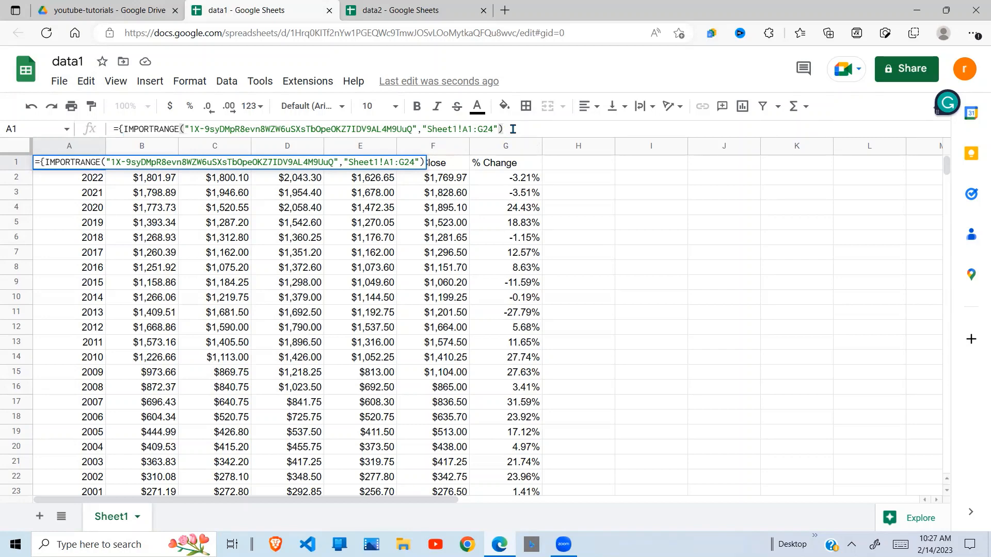
text(;)
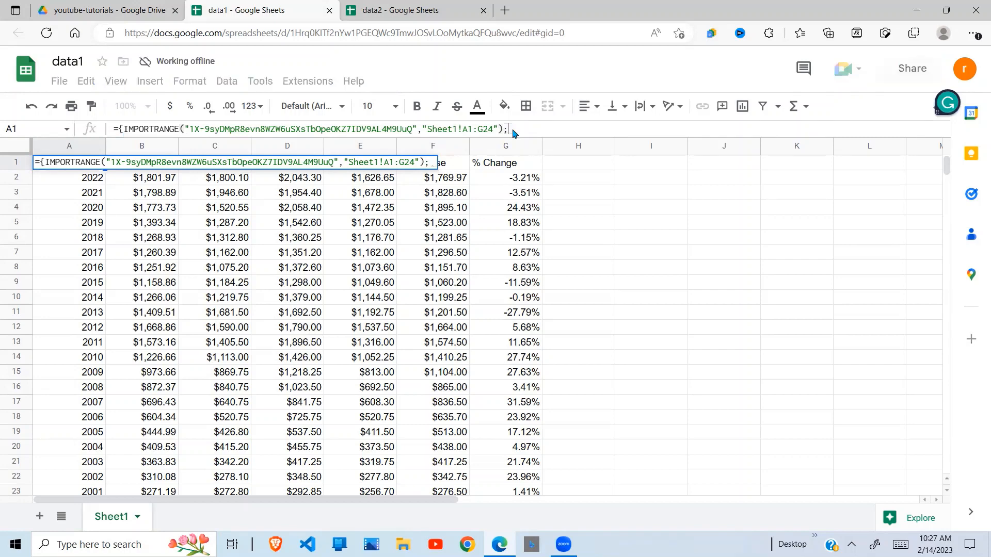
key(ctrl+v)
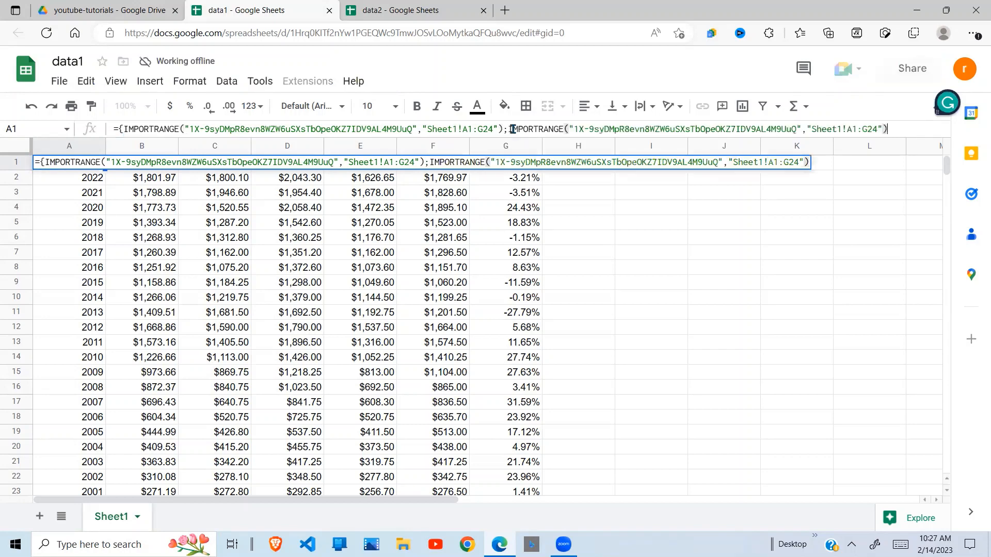
text(})
key(Return)
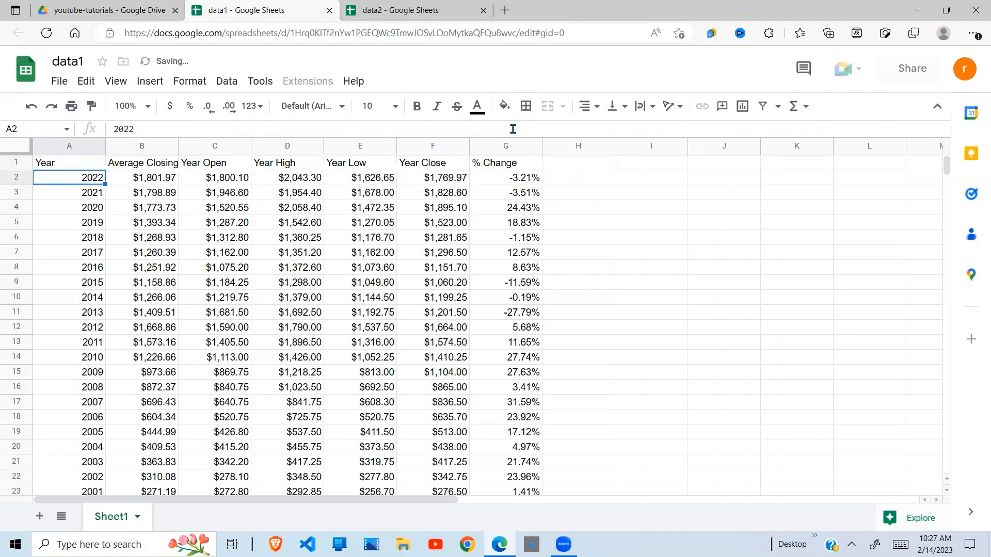
- Examine the stacked import on data1's Sheet1, including the rows around where the second block begins
click(131, 345)
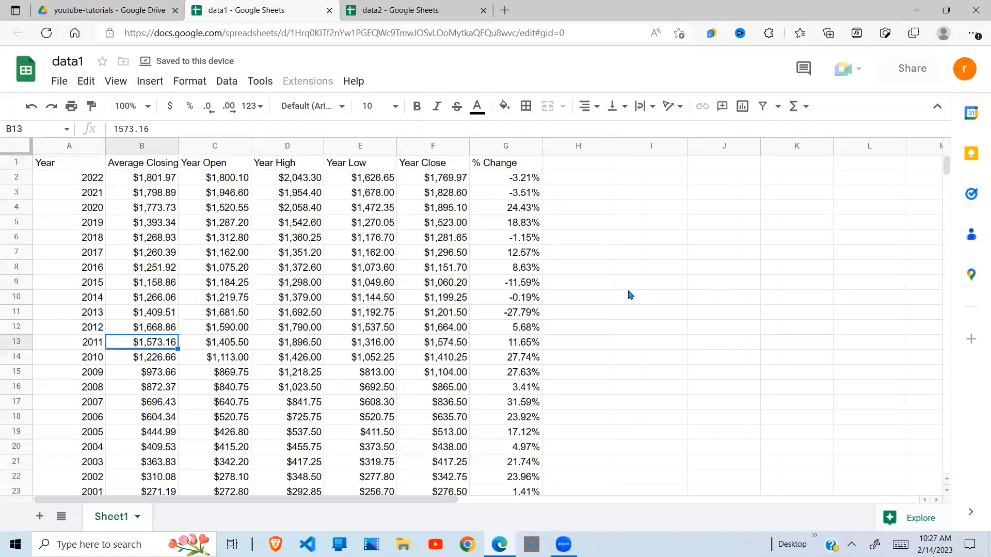
drag(949, 172, 949, 178)
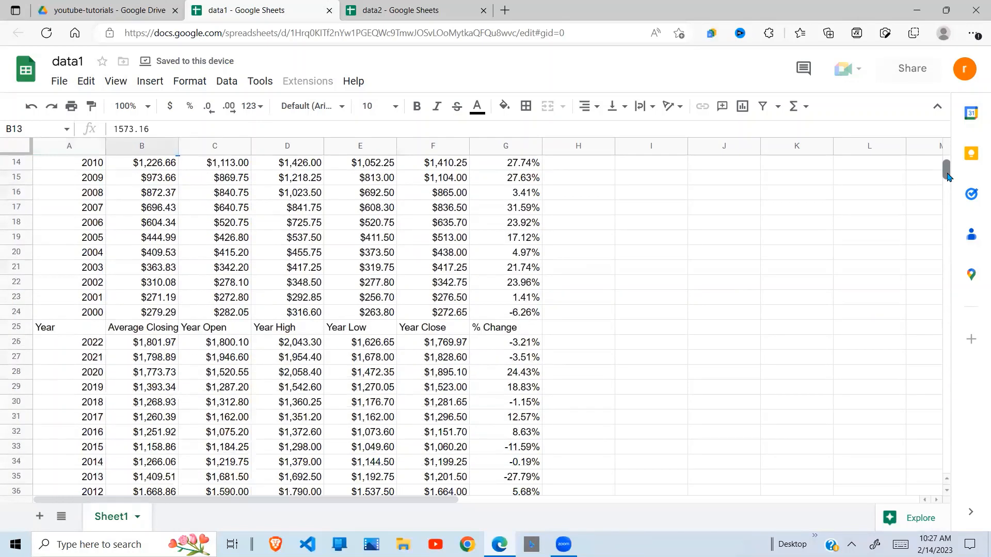
click(141, 348)
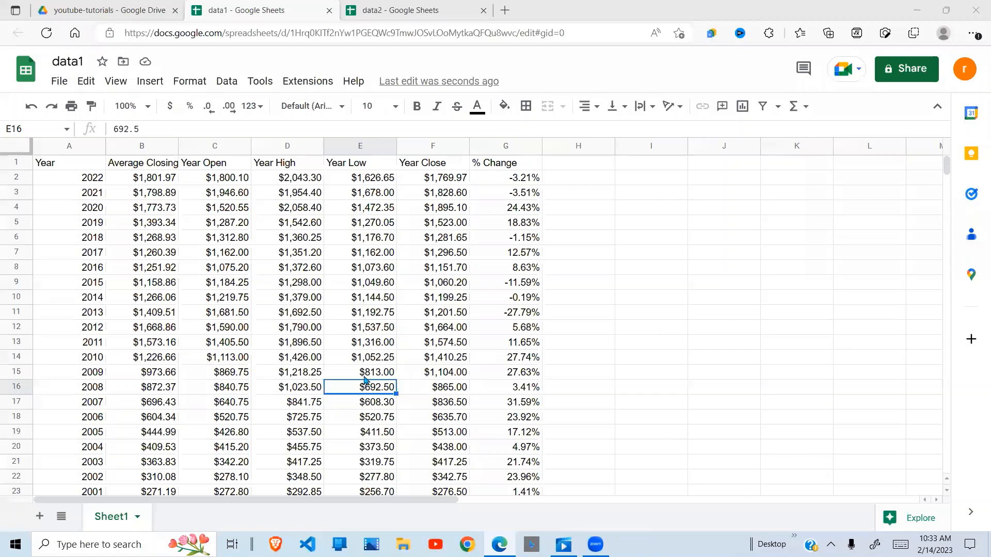
click(292, 223)
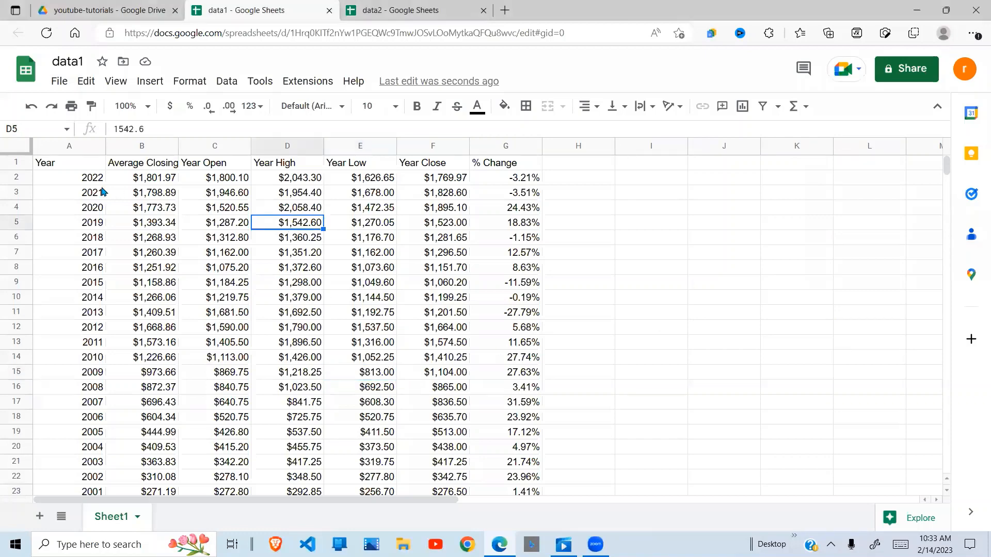
- Enlarge the formula bar while the stacked IMPORTRANGE formula in A1 is selected
click(73, 166)
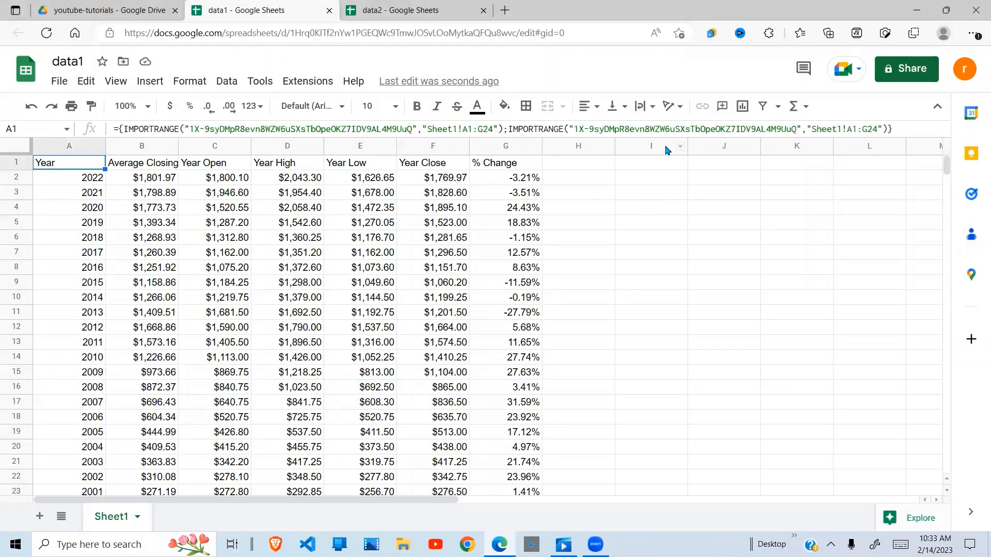
click(655, 133)
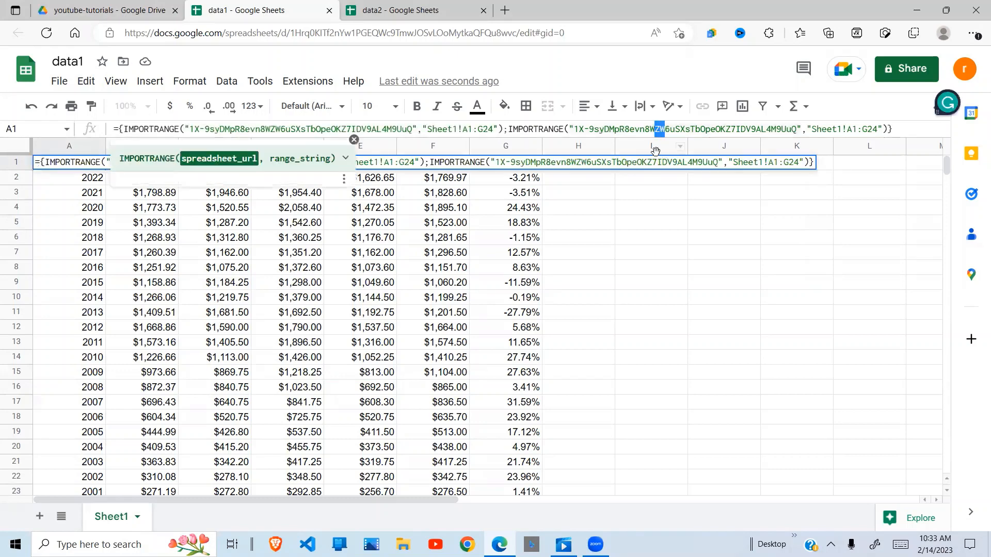
click(431, 239)
click(67, 167)
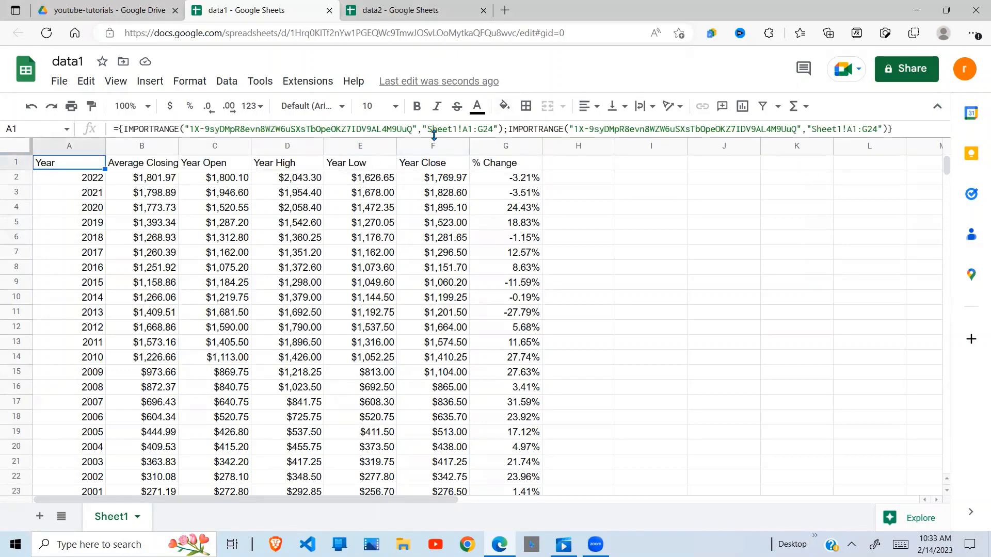
drag(437, 138, 435, 196)
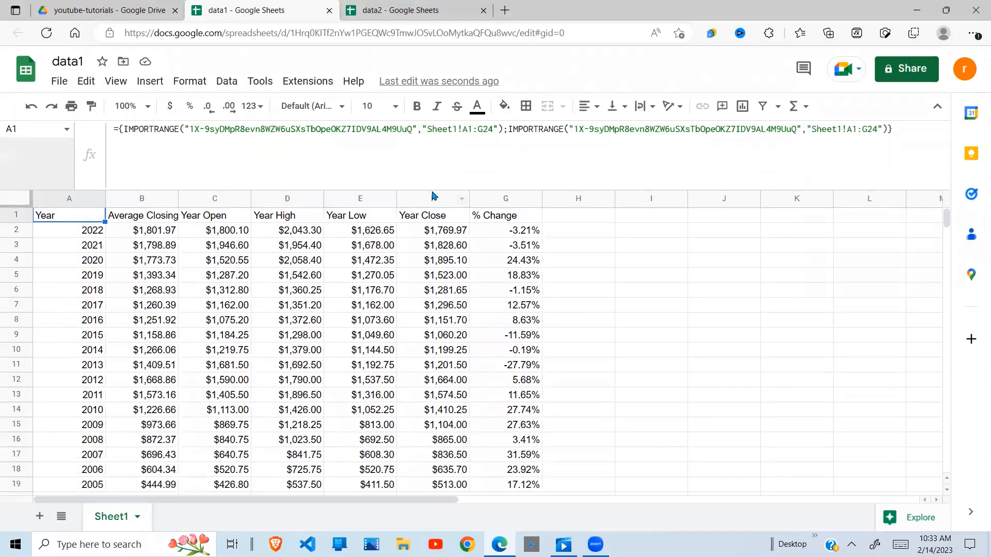
- Change the range in the second IMPORTRANGE of the A1 formula to Sheet2!A2:G24
click(837, 131)
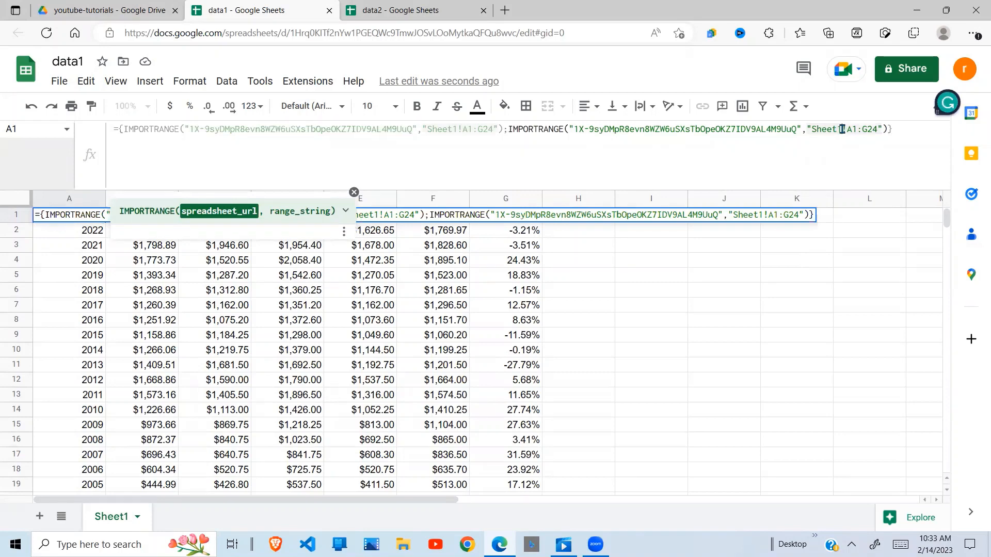
key(Delete)
text(2)
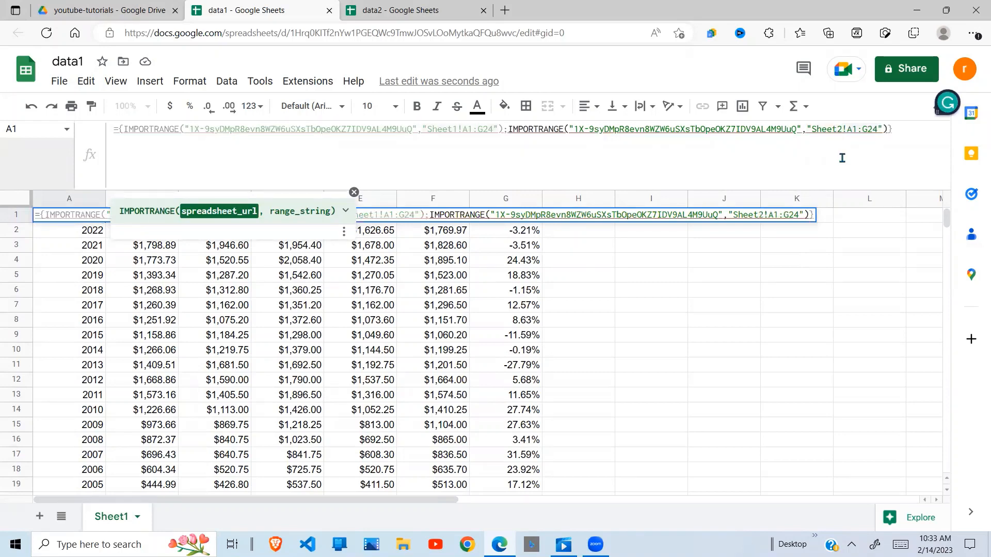
click(855, 132)
key(BackSpace)
text(2)
key(Return)
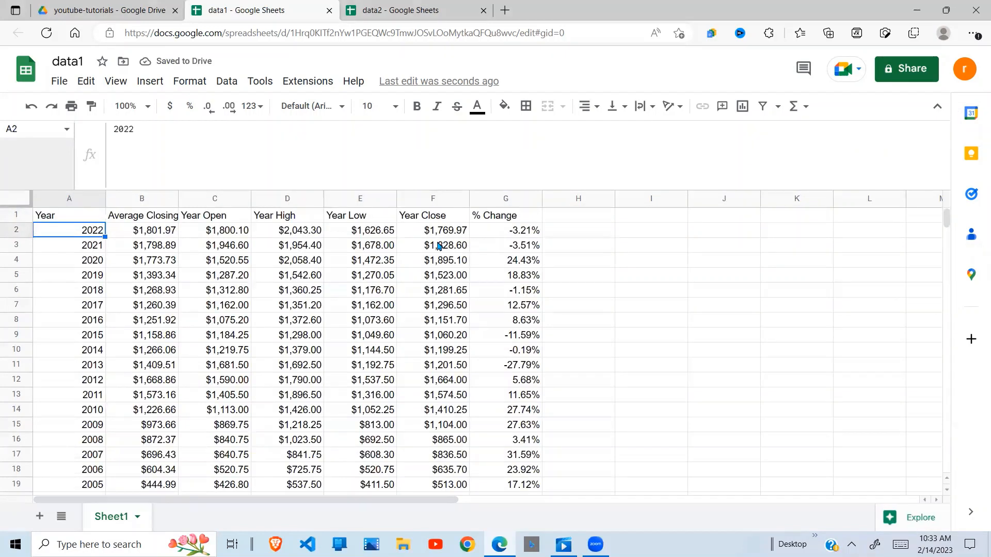
- Examine the Year column of the stacked import from the first data row down to the last one
click(438, 246)
click(102, 352)
drag(100, 239, 96, 356)
click(97, 356)
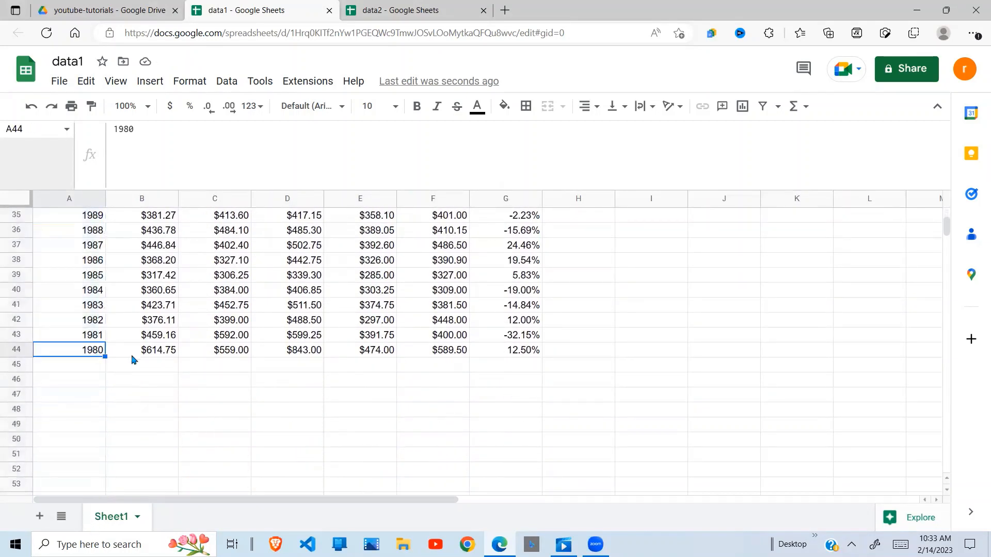
drag(946, 227, 946, 216)
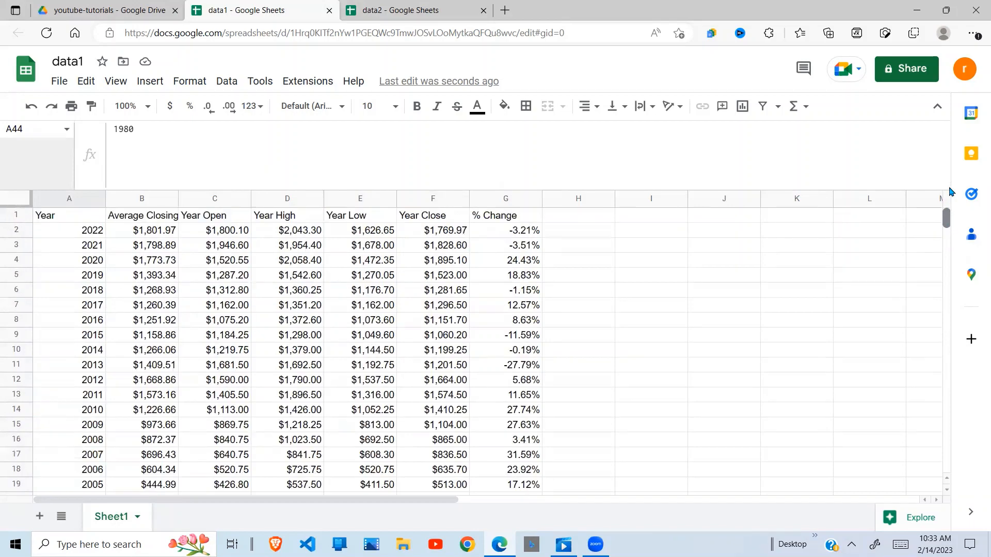
click(103, 236)
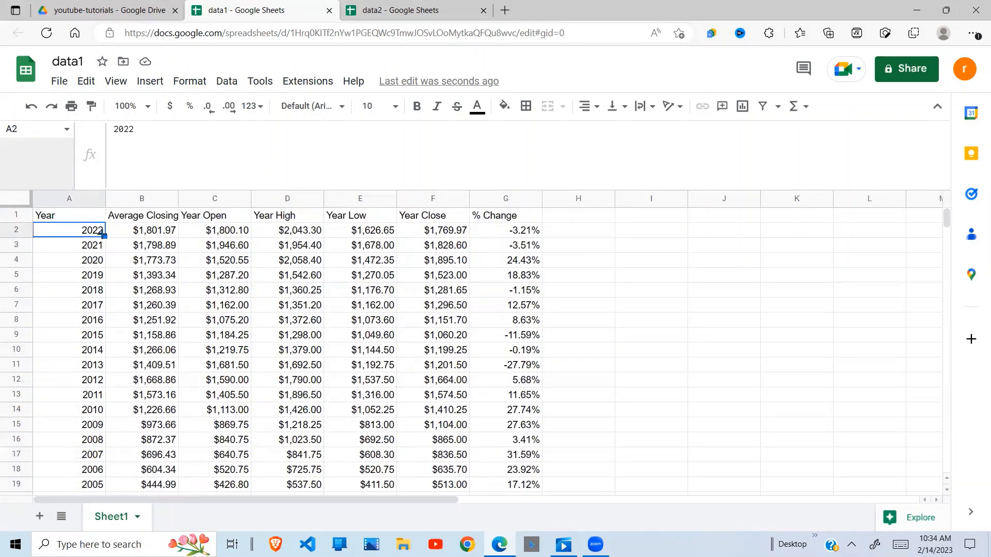
- Wrap the curly-brace IMPORTRANGE array in A1 inside a QUERY function as its data argument
click(80, 218)
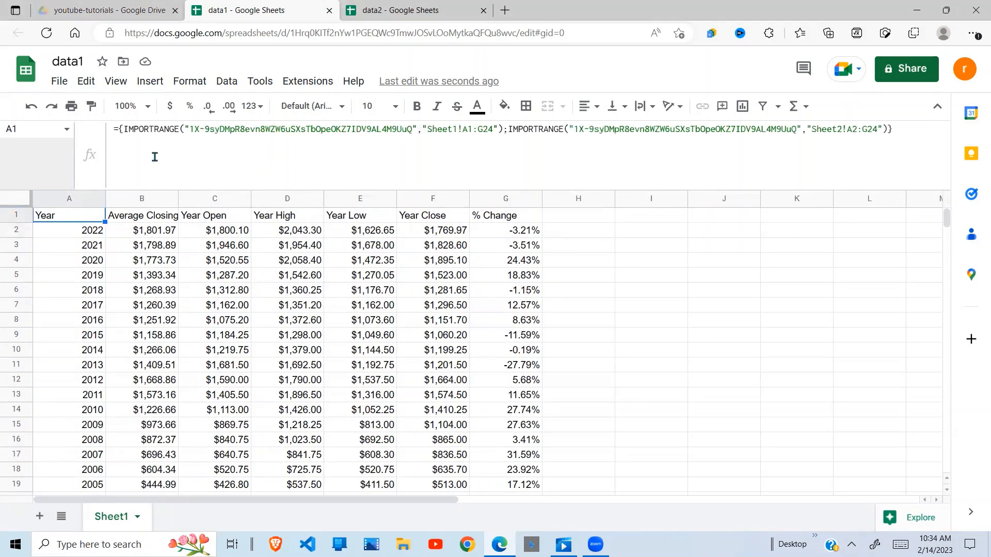
drag(429, 161, 119, 159)
key(ctrl+c)
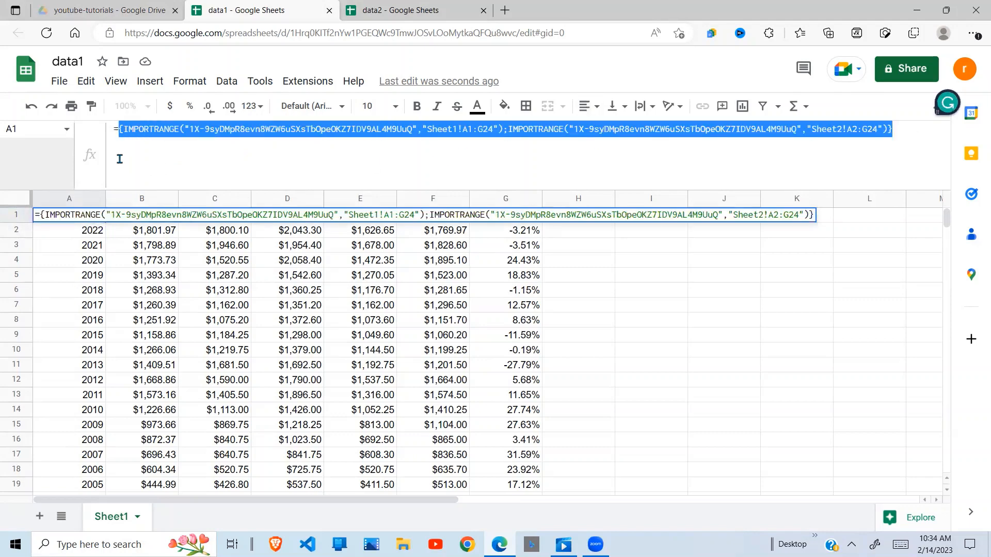
key(BackSpace)
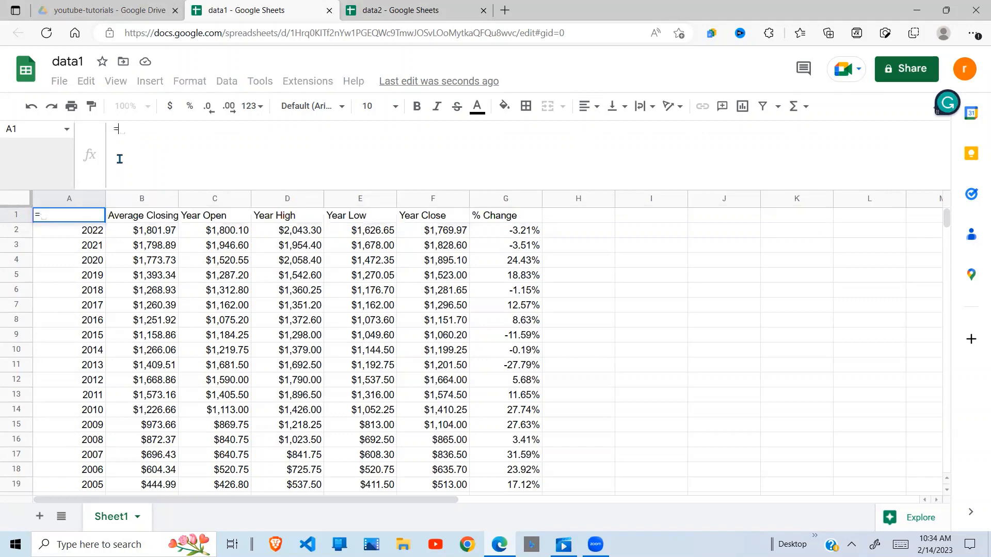
text(QUER)
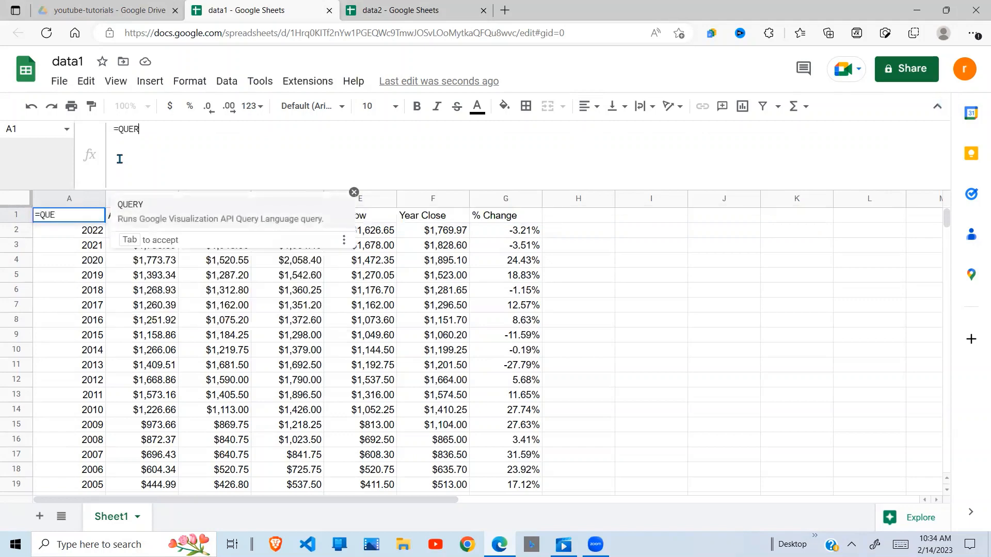
text(Y)
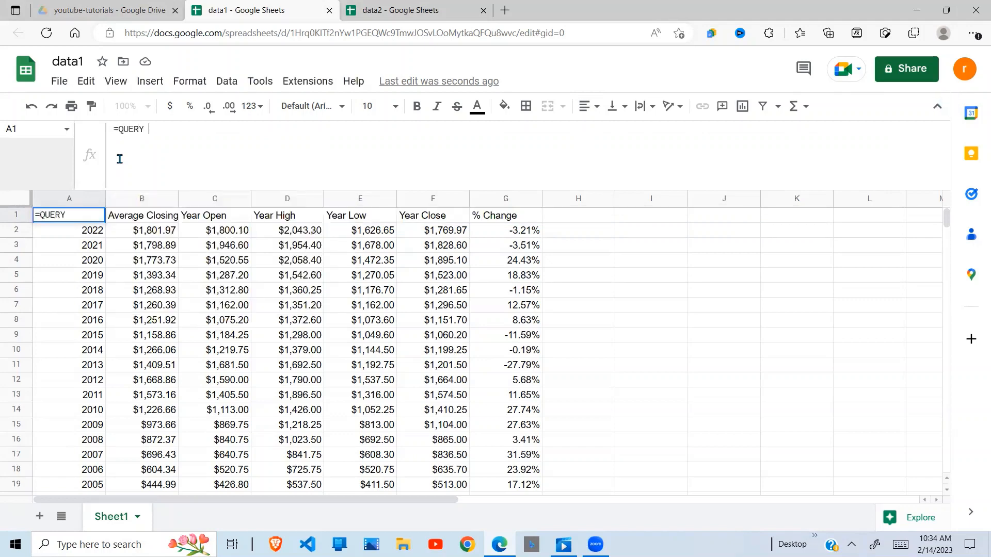
key(BackSpace)
text(()
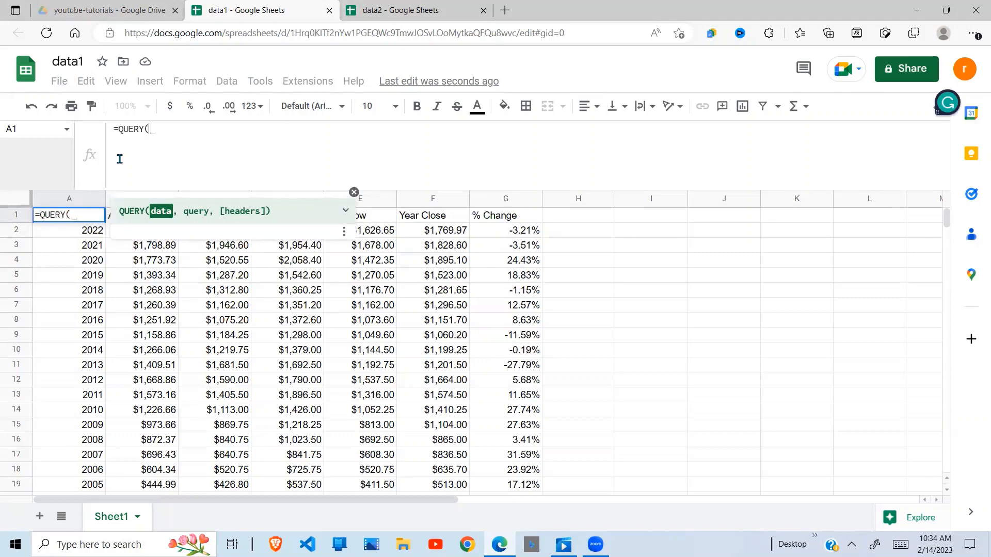
key(ctrl+v)
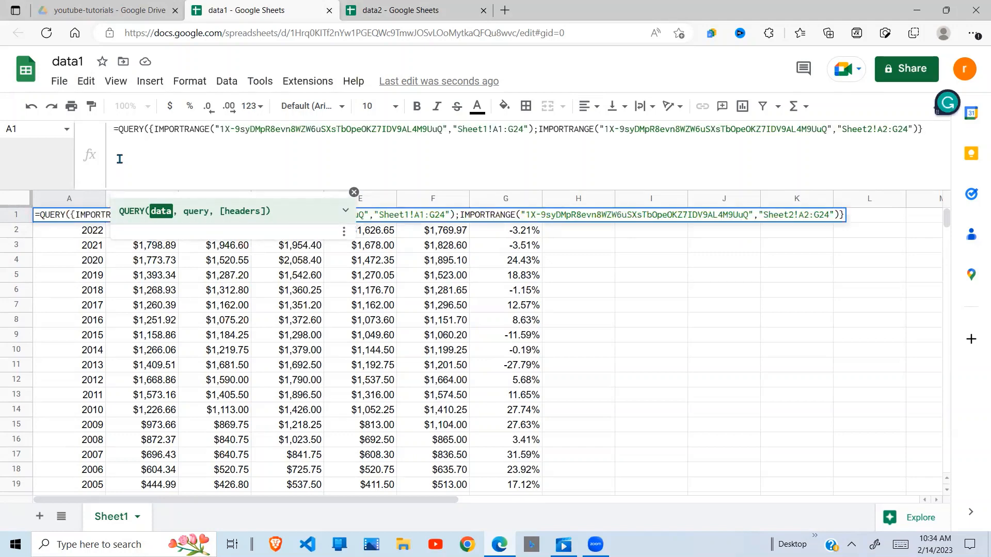
- Add an empty query string and a header count of 1 to the QUERY, and close its parenthesis
text(, )
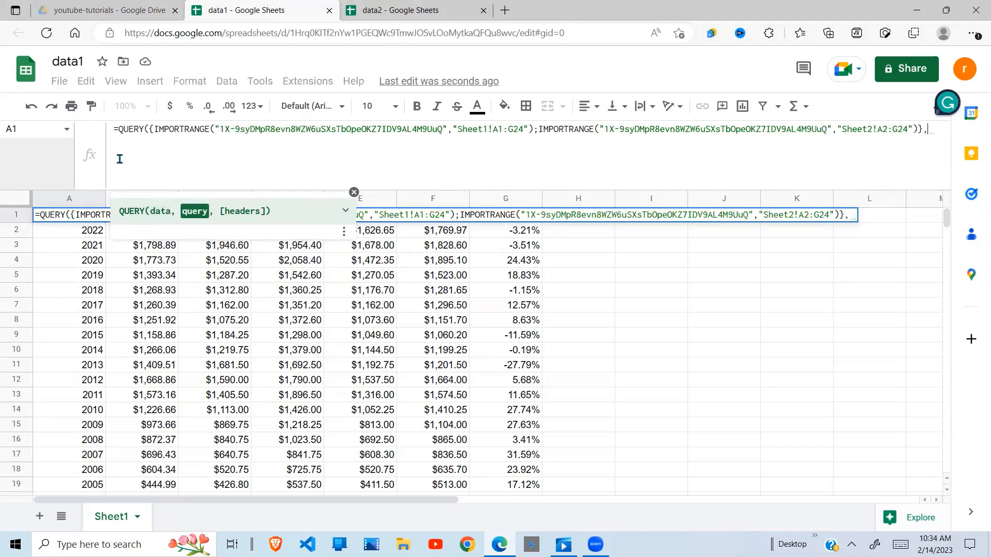
text("")
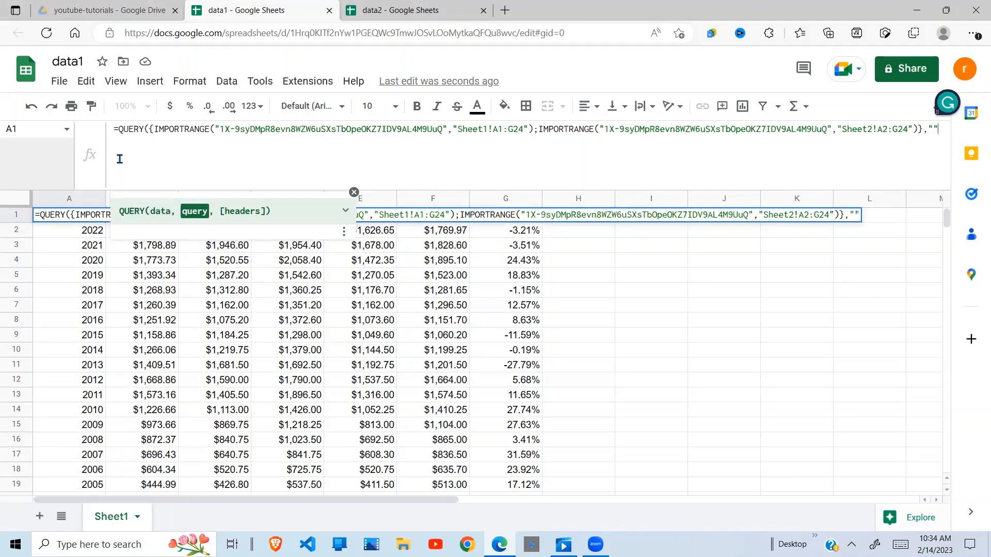
text(,1)
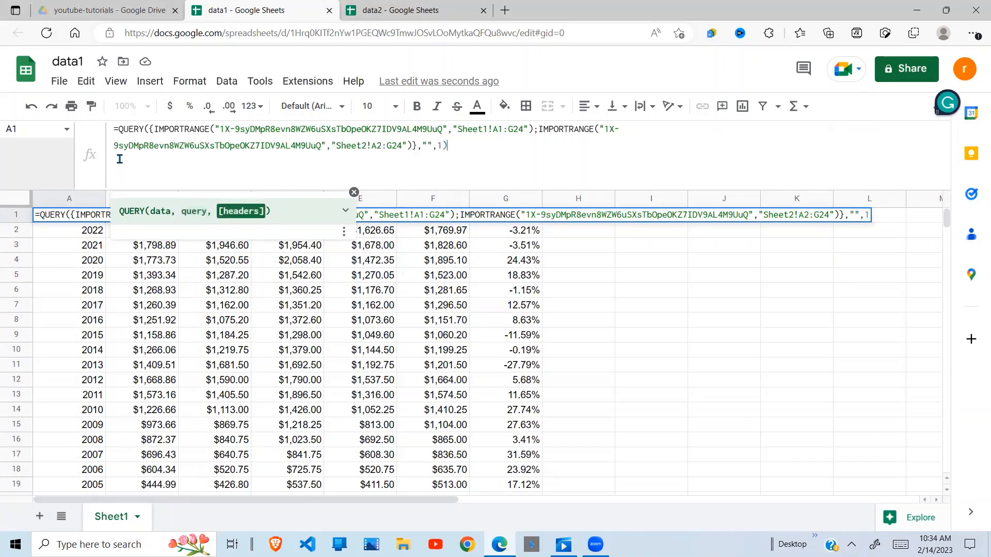
- Fill the QUERY's query string with SELECT Col1, Col2,Col3 and apply the A1 formula
key(Left)
key(Left)
key(Left)
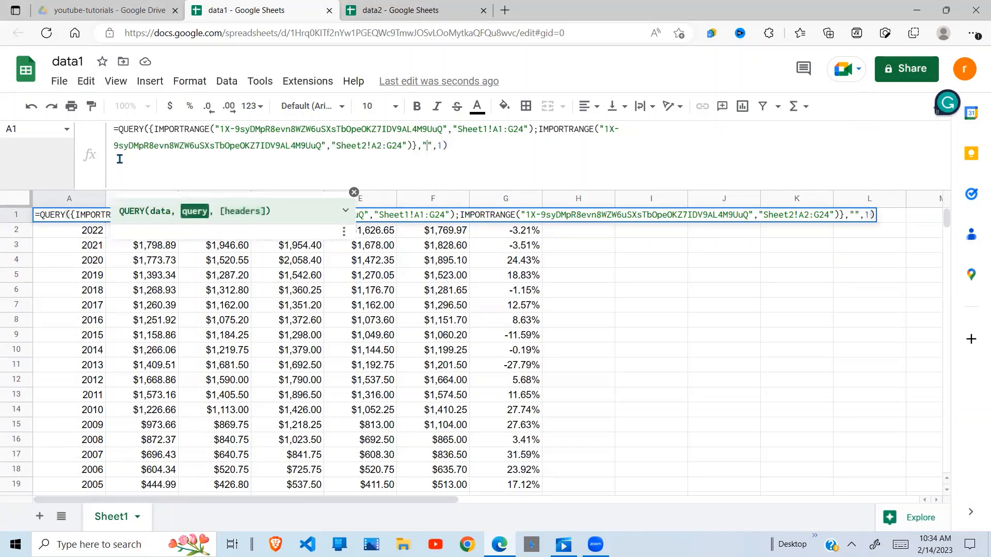
text(selec)
key(BackSpace)
key(BackSpace)
key(BackSpace)
key(BackSpace)
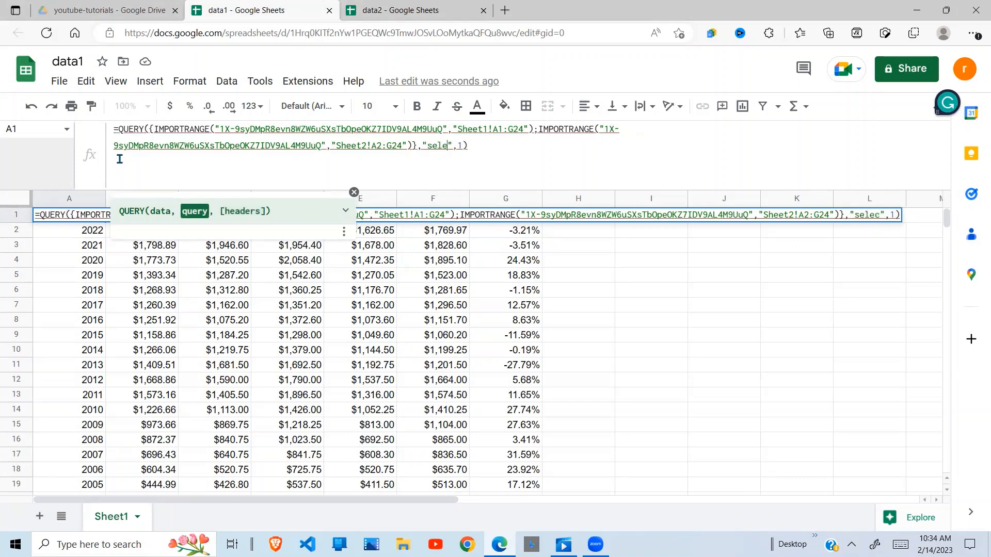
key(BackSpace)
text(ECT)
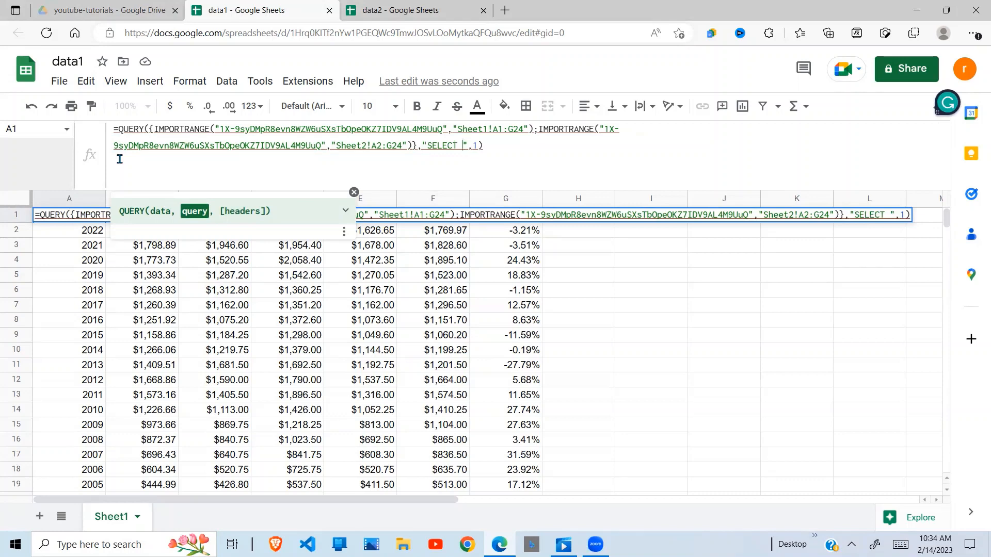
text(Col1)
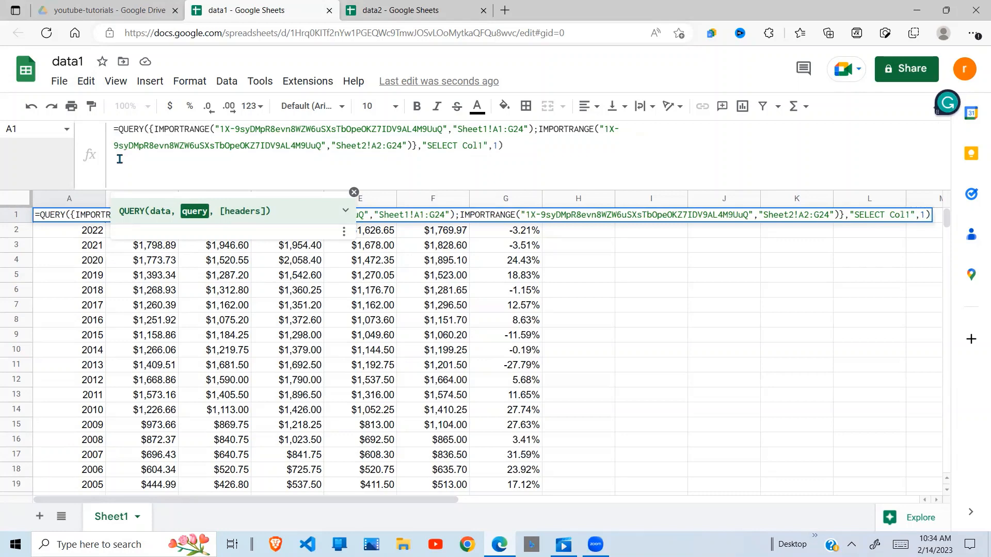
text(, )
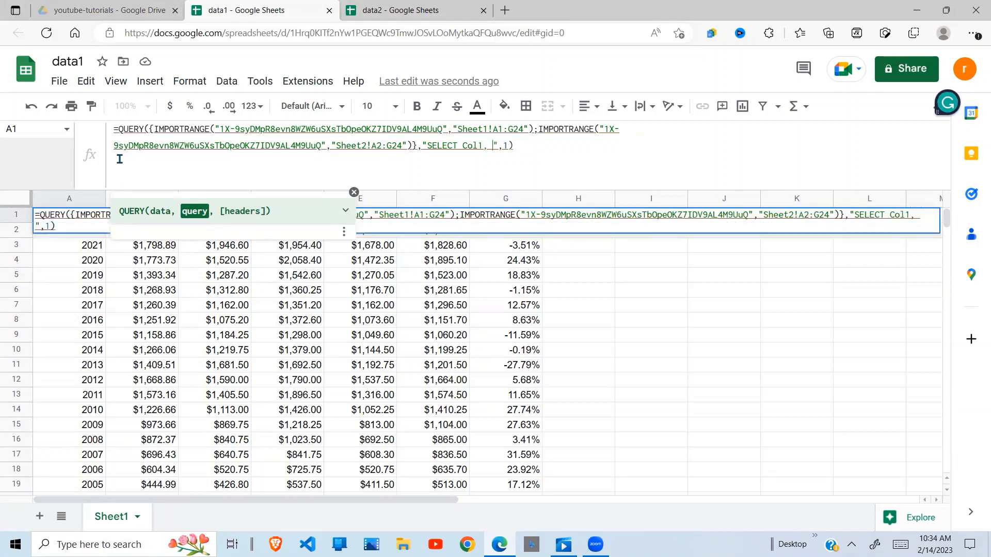
text(Col2,Col3)
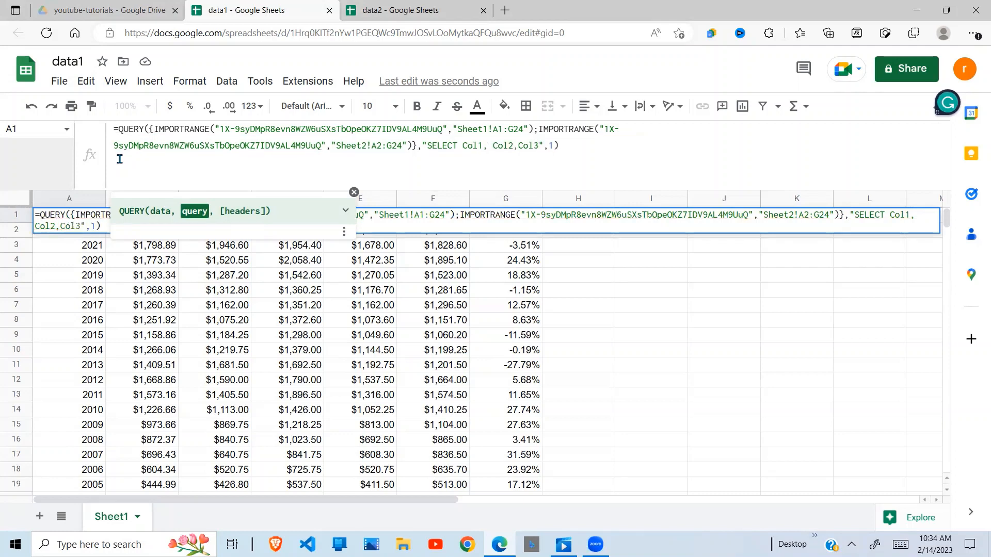
key(Return)
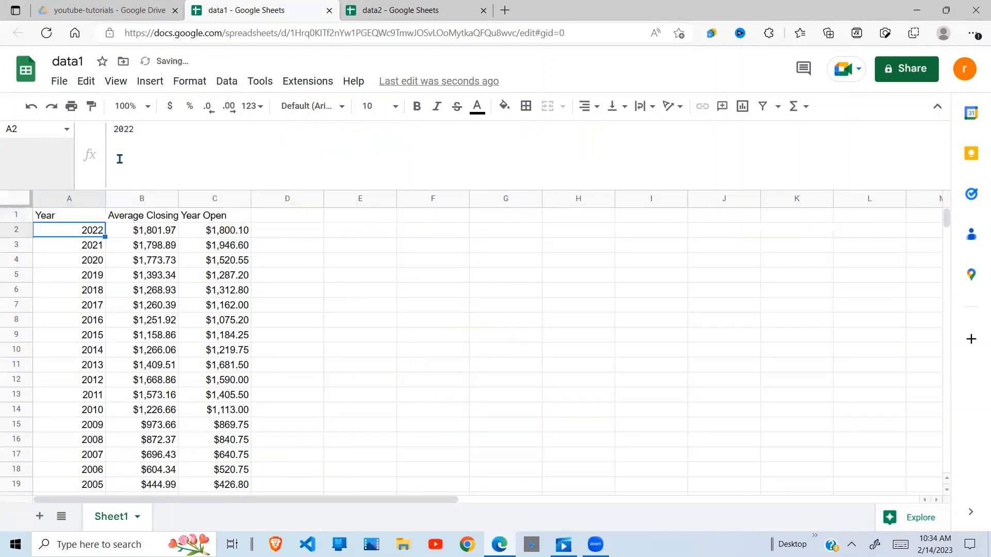
- Compare the queried columns in data1 with the source columns on data2's Sheet1
click(158, 262)
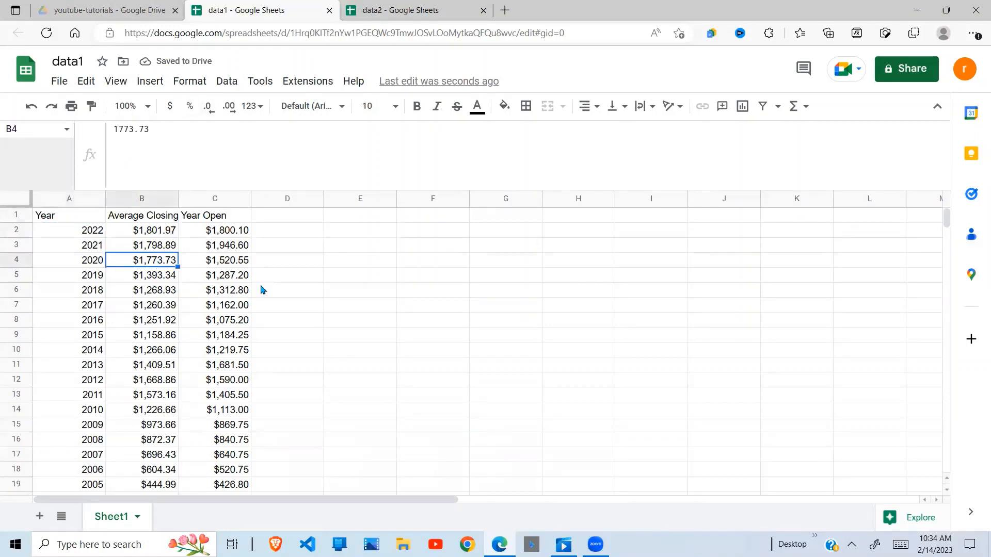
click(94, 262)
click(93, 229)
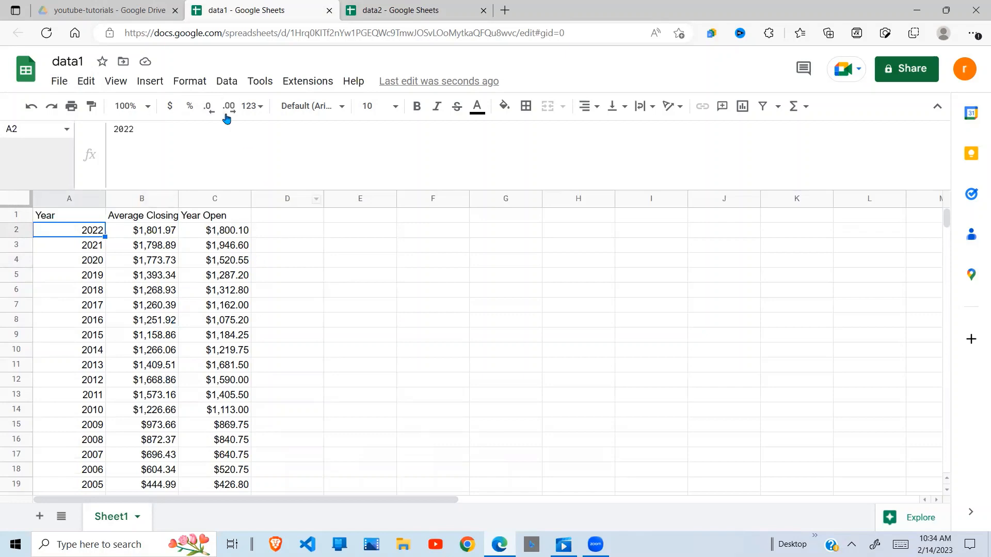
click(411, 11)
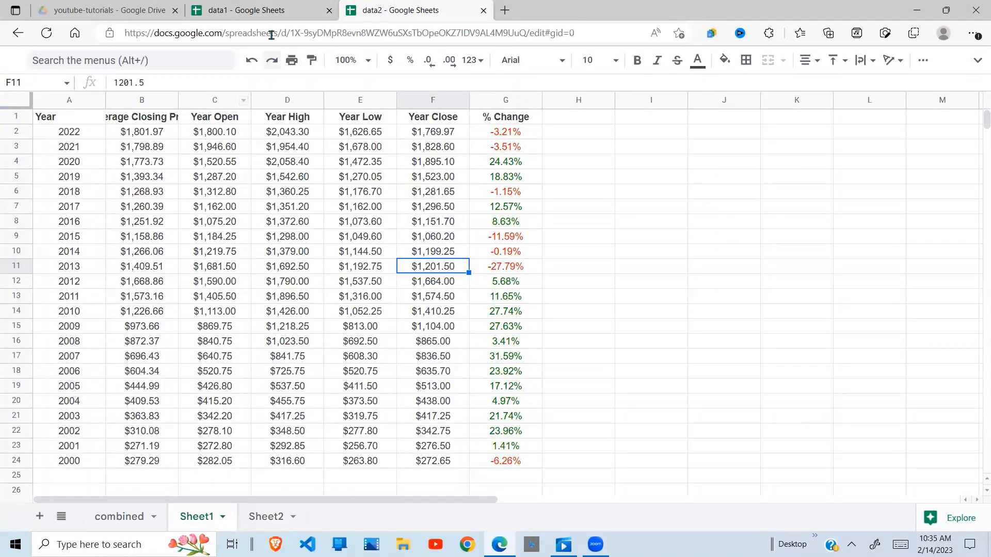
click(257, 15)
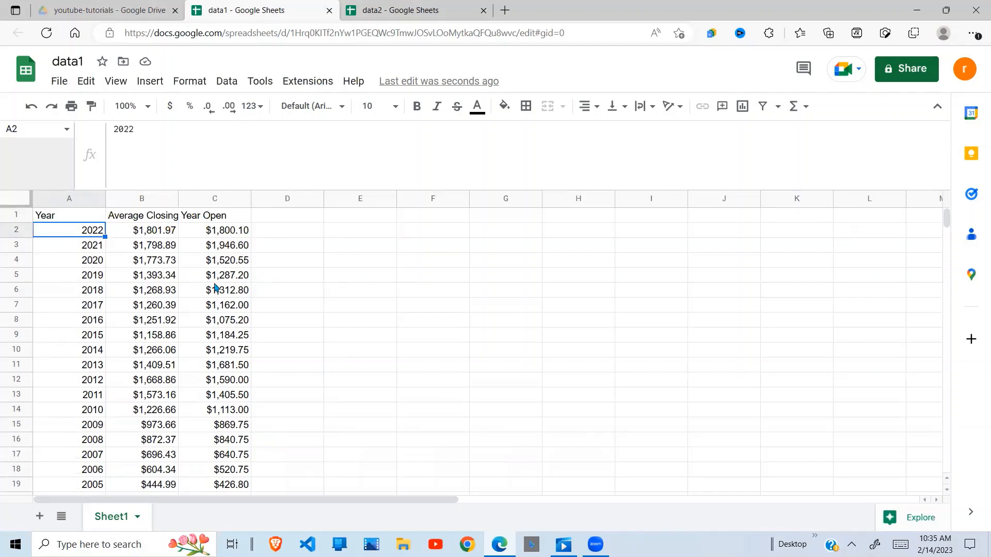
click(417, 10)
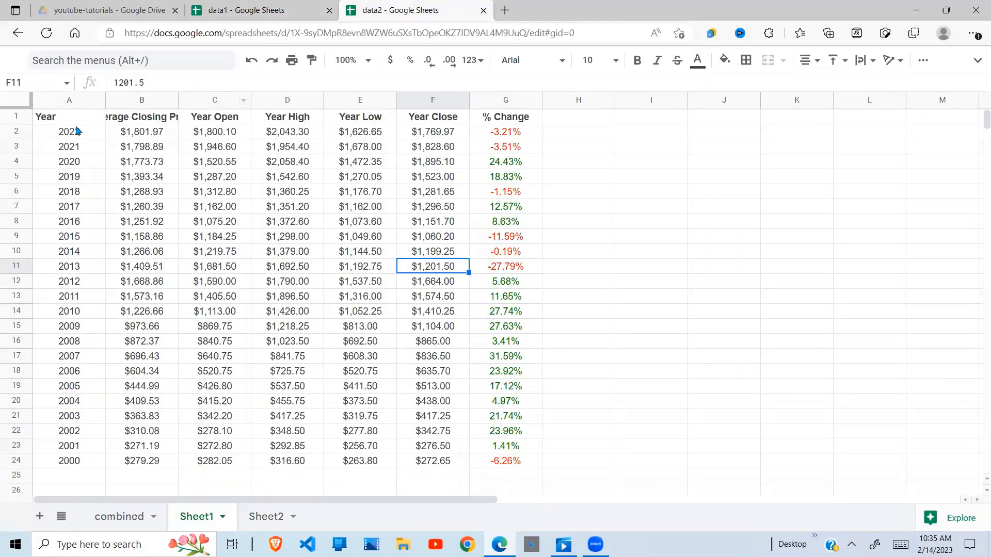
click(233, 10)
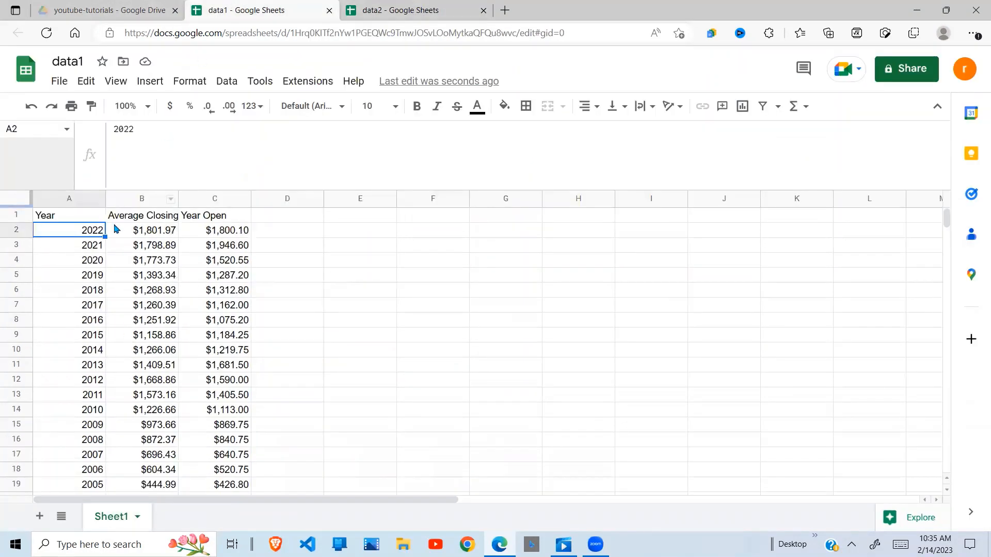
- Add the condition where Col1>2002 to the query string of the A1 formula and apply it
click(75, 215)
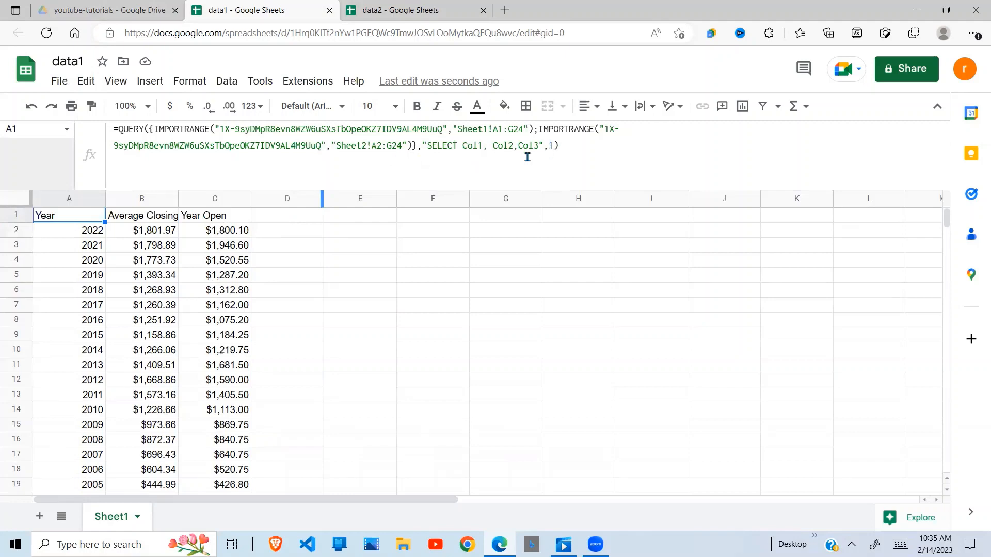
click(539, 147)
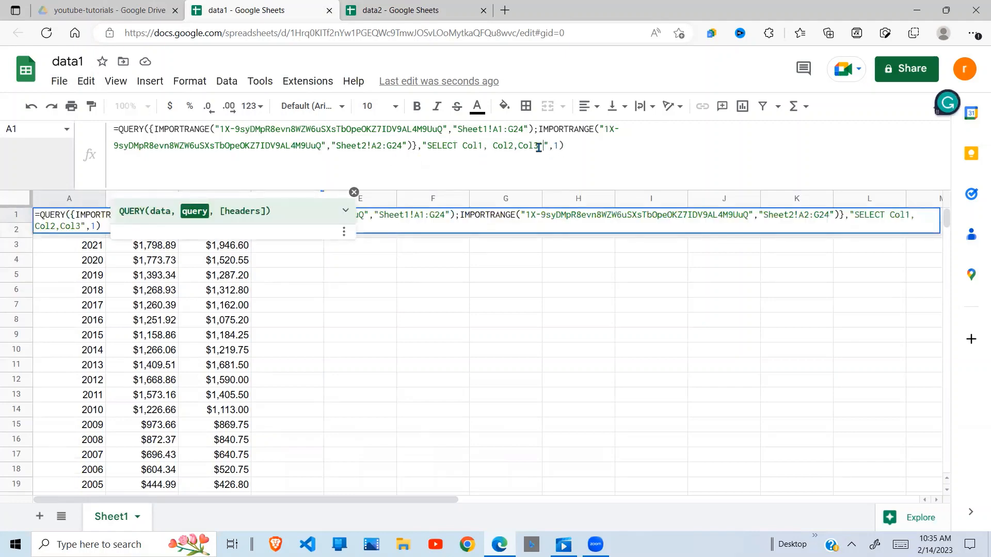
text(whe)
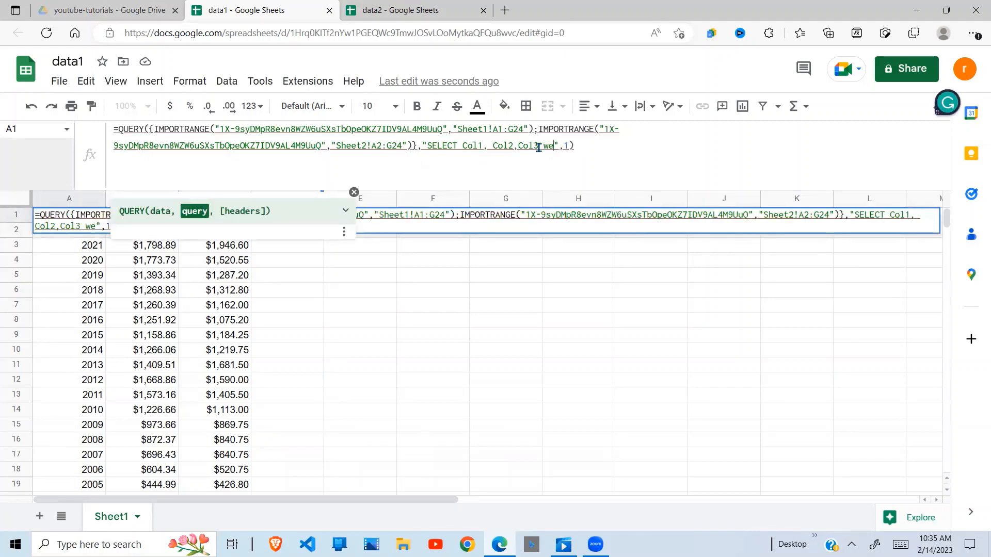
text(re C)
text(ol1)
text(>20)
text(00)
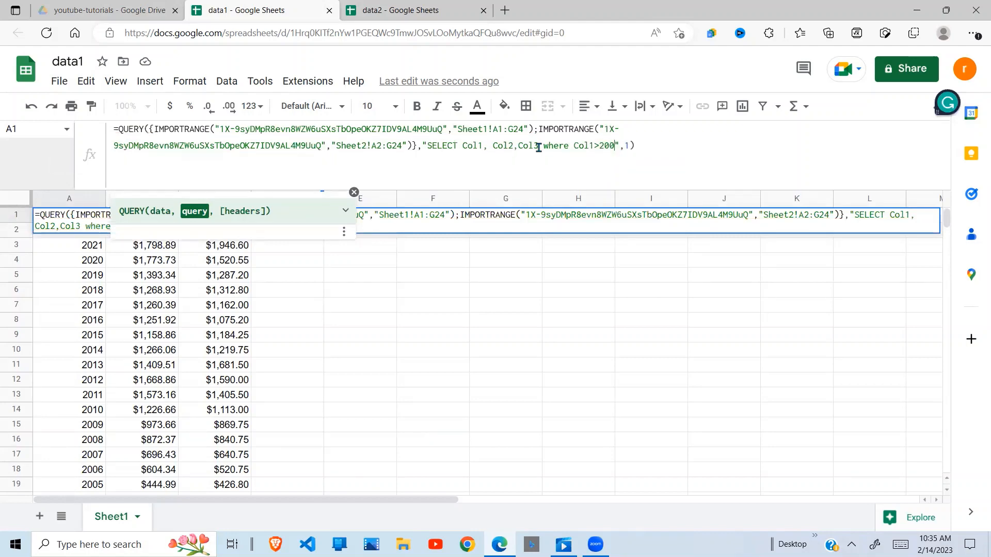
key(Return)
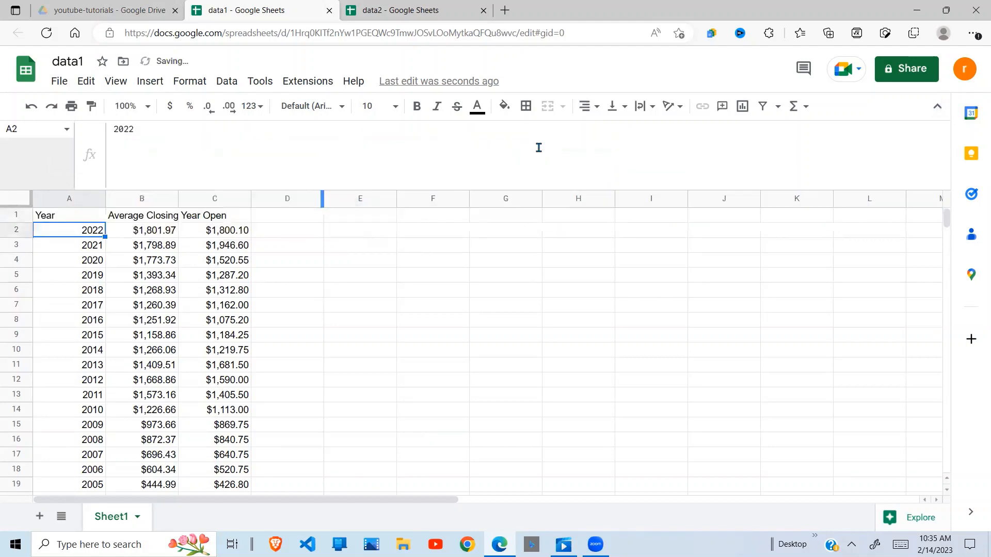
- Check the filtered rows down to the last year listed, and return to the formula in A1
click(395, 304)
click(214, 346)
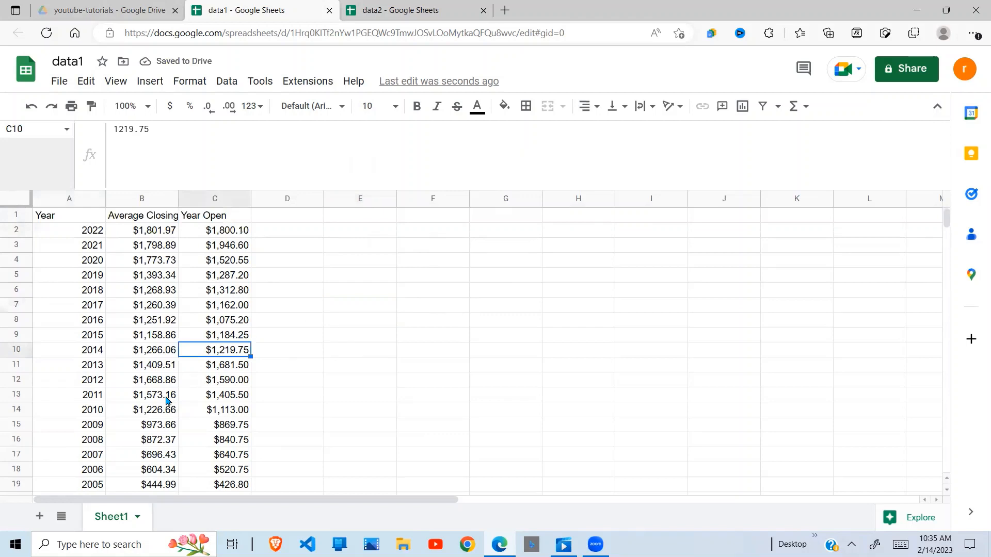
key(Down)
key(Down)
key(Down)
key(Down)
key(Down)
key(Down)
key(Down)
key(Down)
key(Down)
key(Down)
key(Down)
key(Down)
key(Down)
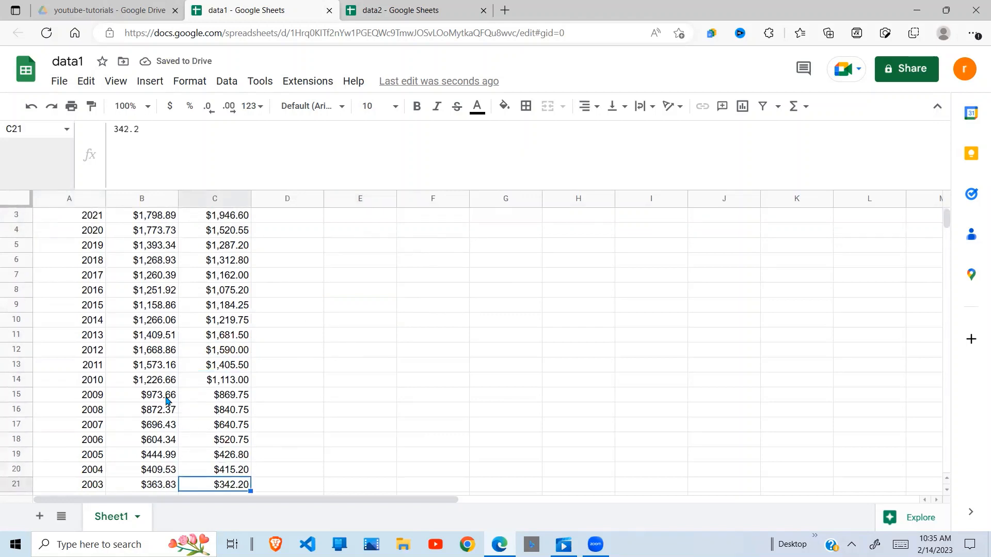
click(99, 460)
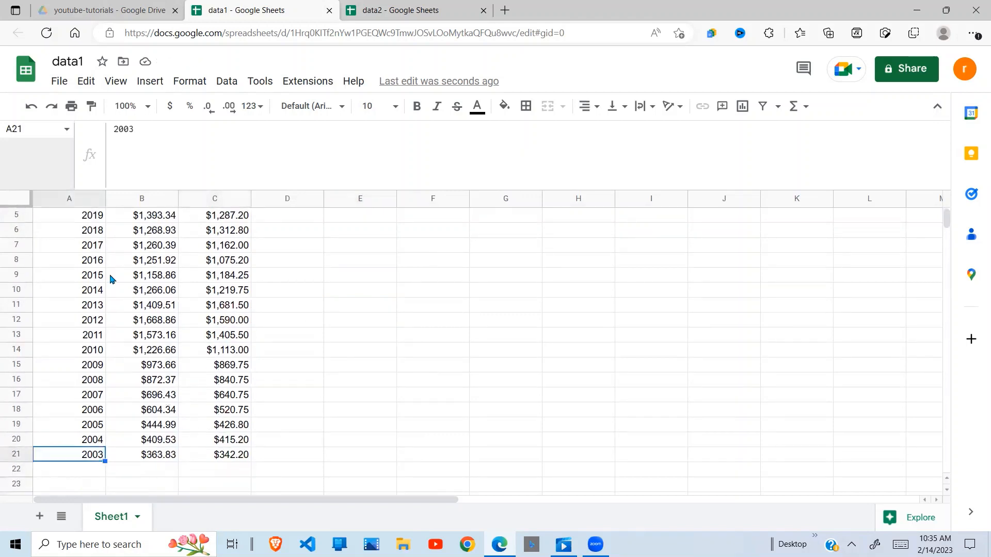
click(105, 221)
key(Up)
key(Up)
key(Up)
key(Up)
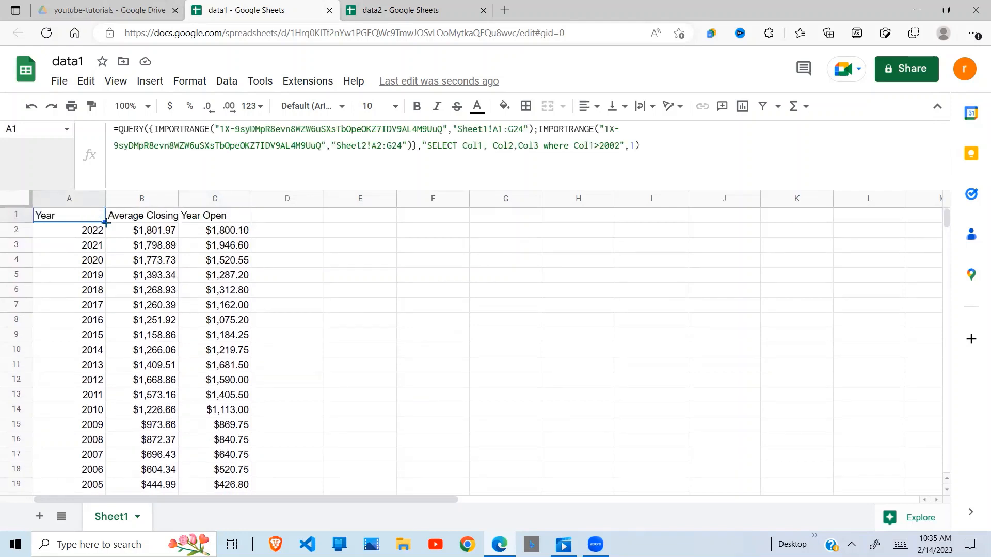